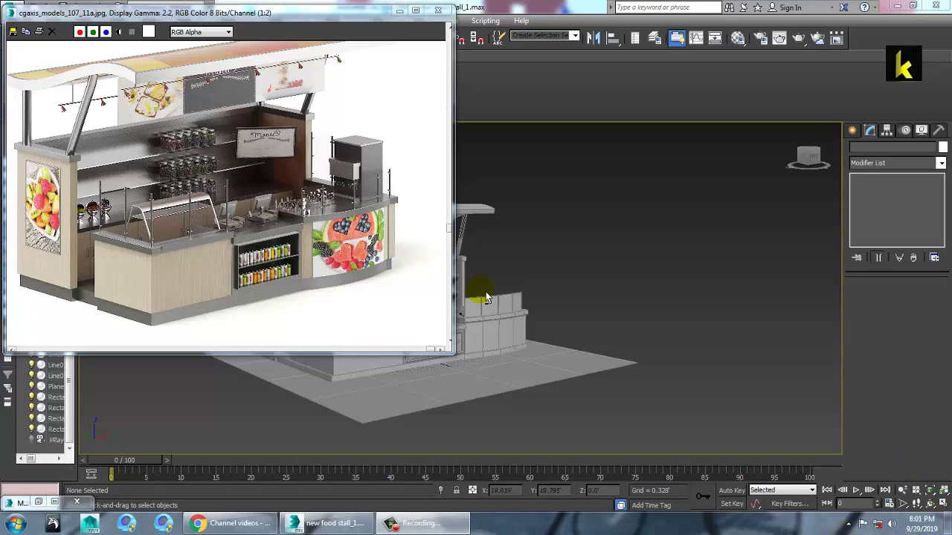
# - Compare the stall's curved counter and end wall with the drinks dispenser area in the reference image
pyautogui.keyDown('alt'); pyautogui.moveTo(486, 297); pyautogui.dragTo(525, 359, button='middle'); pyautogui.keyUp('alt')
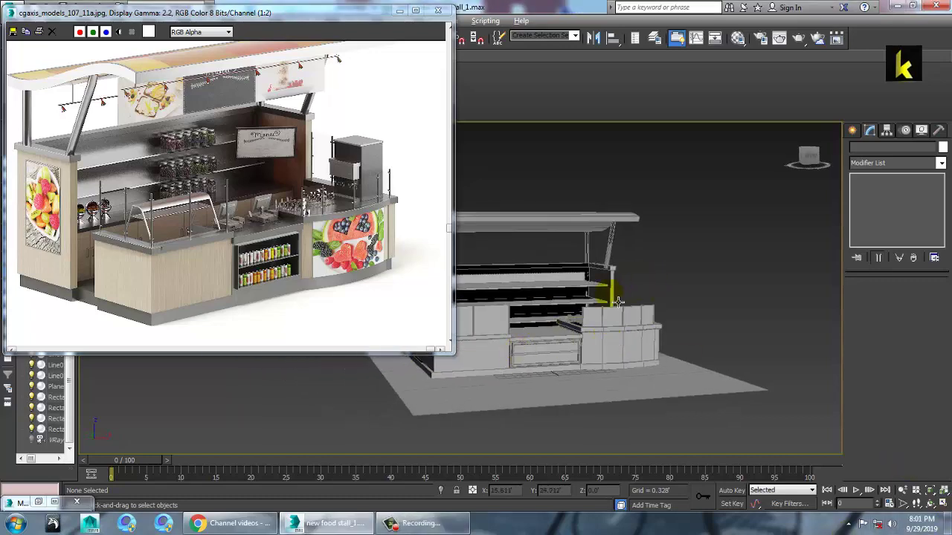
pyautogui.keyDown('alt'); pyautogui.moveTo(618, 301); pyautogui.dragTo(625, 318, button='middle'); pyautogui.keyUp('alt')
pyautogui.scroll(4, 626, 318)
pyautogui.moveTo(698, 331); pyautogui.dragTo(883, 417, button='middle')
pyautogui.keyDown('alt'); pyautogui.moveTo(737, 319); pyautogui.dragTo(604, 299, button='middle'); pyautogui.keyUp('alt')
pyautogui.click(623, 275)
pyautogui.scroll(2, 672, 288)
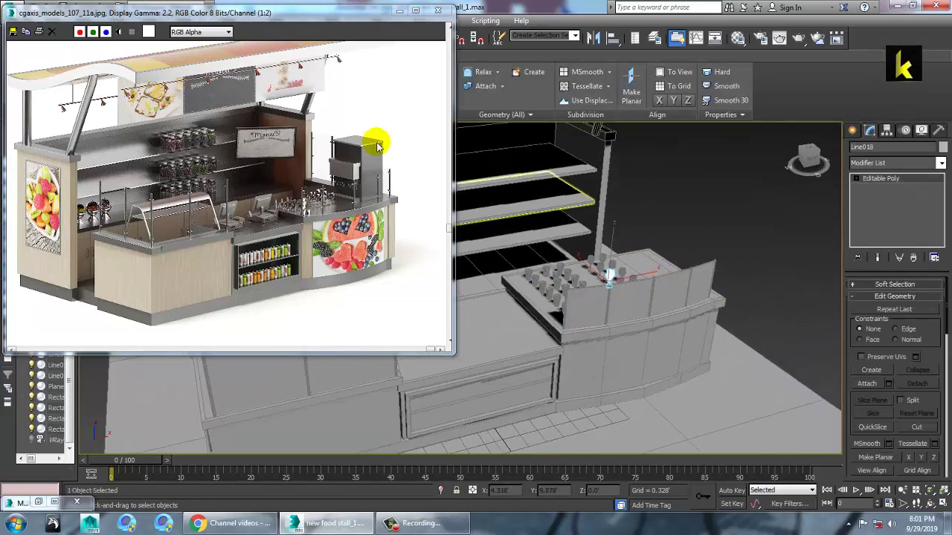
pyautogui.scroll(1, 344, 186)
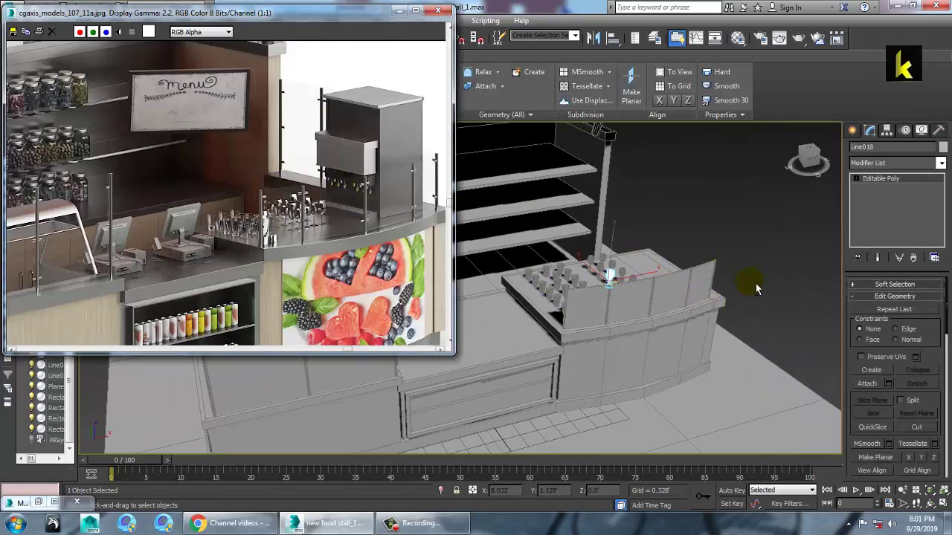
pyautogui.keyDown('alt'); pyautogui.moveTo(749, 287); pyautogui.dragTo(681, 258, button='middle'); pyautogui.keyUp('alt')
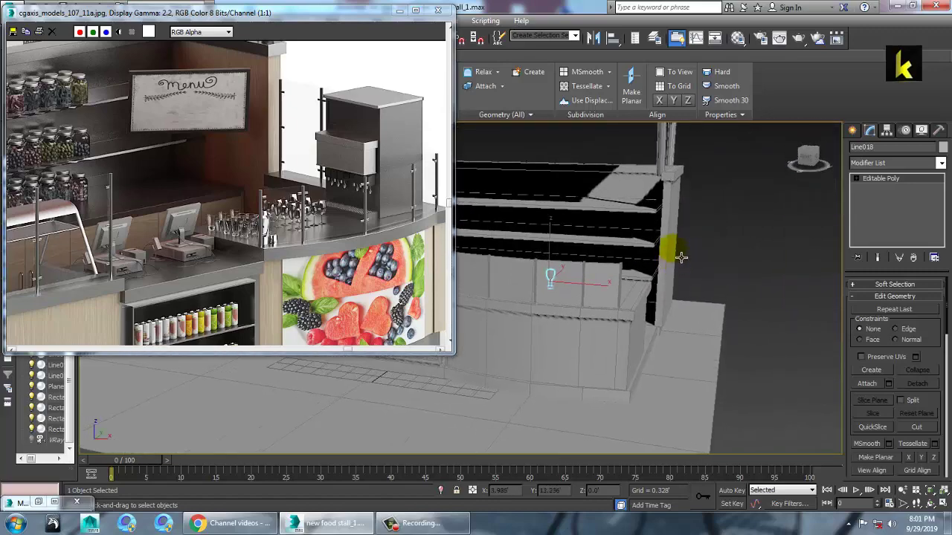
# - Shift the selected end-wall vertices of the stall's base and wall object slightly inward, to about X 4.453', in the Top view
pyautogui.click(661, 207)
pyautogui.keyDown('alt'); pyautogui.moveTo(660, 209); pyautogui.dragTo(709, 218, button='middle'); pyautogui.keyUp('alt')
pyautogui.click(673, 199)
pyautogui.press('1')
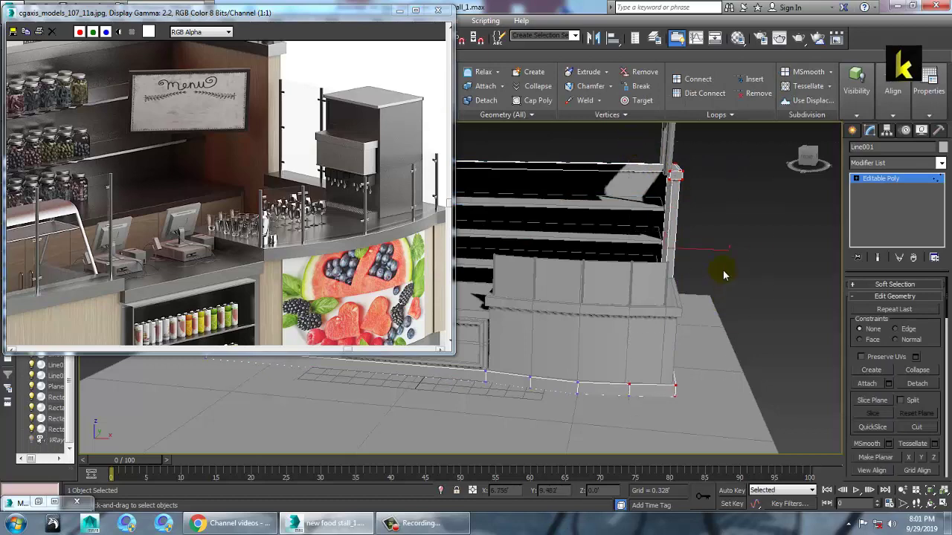
pyautogui.keyDown('alt'); pyautogui.moveTo(721, 296); pyautogui.dragTo(720, 321, button='middle'); pyautogui.keyUp('alt')
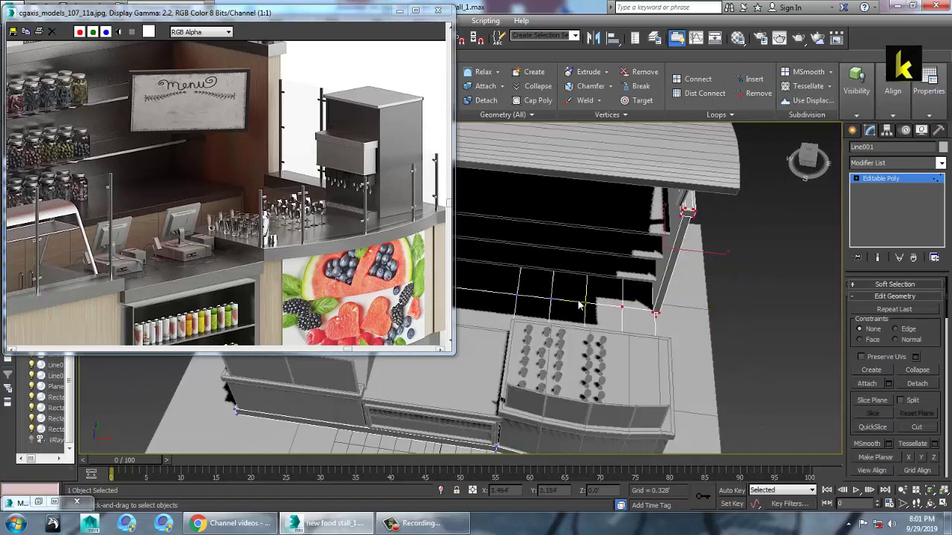
pyautogui.hotkey('alt', 'w')
pyautogui.moveTo(312, 12); pyautogui.dragTo(234, 20)
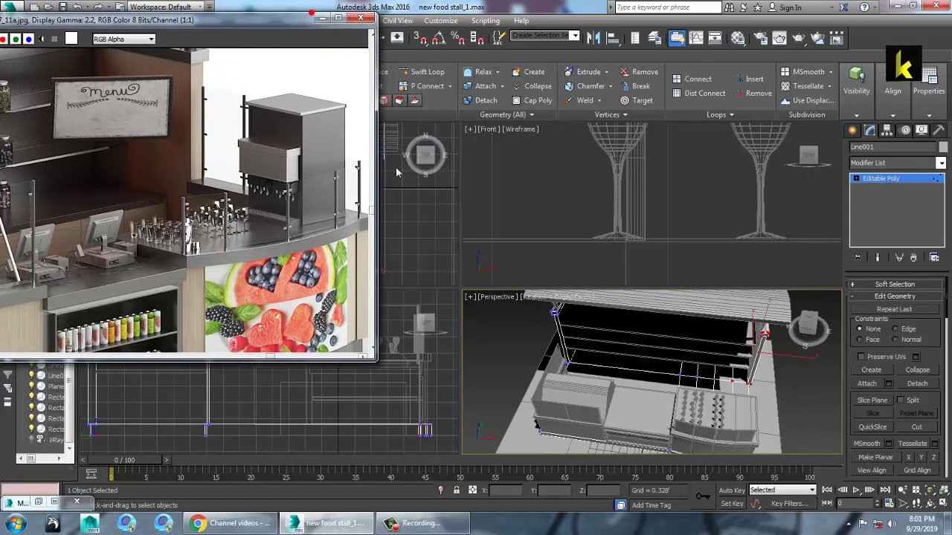
pyautogui.middleClick(402, 208)
pyautogui.hotkey('alt', 'w')
pyautogui.moveTo(513, 268); pyautogui.dragTo(642, 215, button='middle')
pyautogui.moveTo(537, 157); pyautogui.dragTo(543, 195, button='middle')
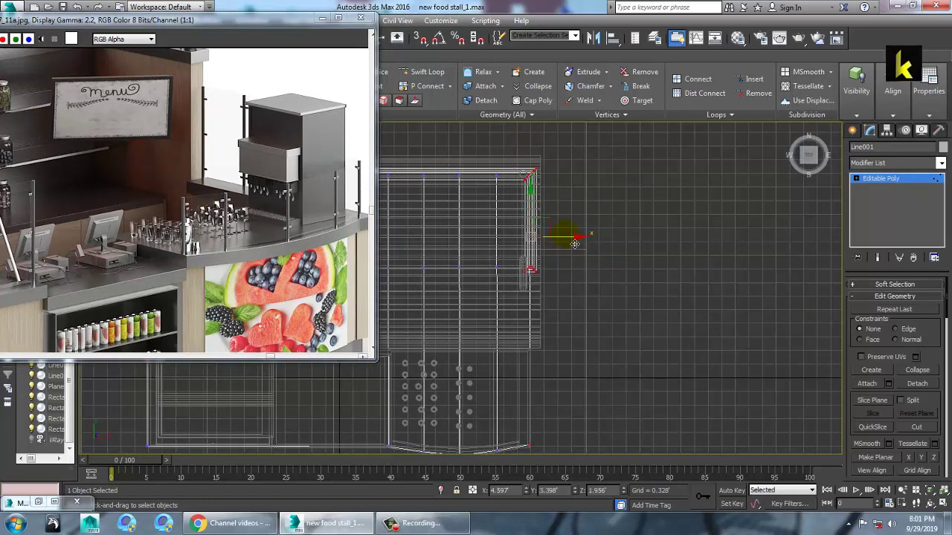
pyautogui.moveTo(574, 244); pyautogui.dragTo(568, 247)
# - Create a box about 1.529' long and 0.683' wide in the Top view, between the glasses and the counter's outer end
pyautogui.hotkey('alt', 'w')
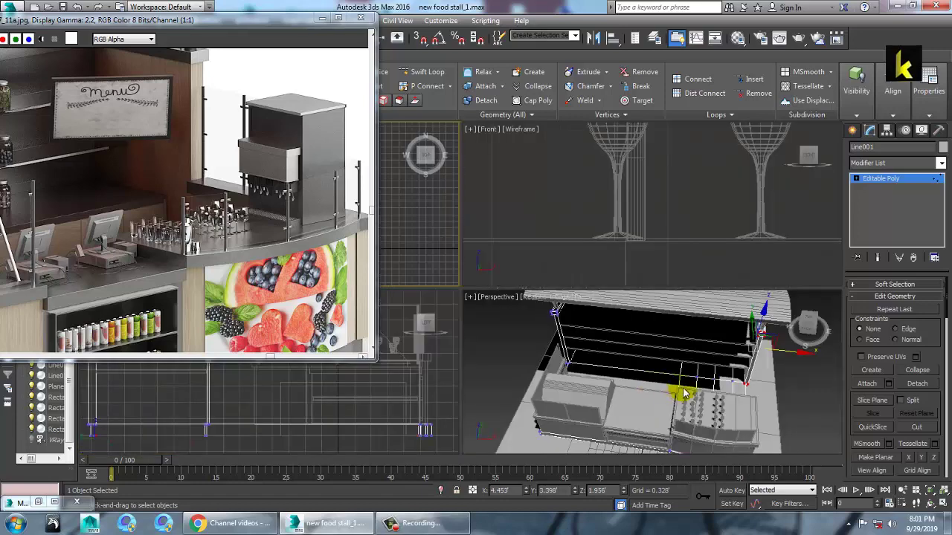
pyautogui.middleClick(691, 394)
pyautogui.hotkey('alt', 'w')
pyautogui.keyDown('alt'); pyautogui.moveTo(736, 387); pyautogui.dragTo(694, 341, button='middle'); pyautogui.keyUp('alt')
pyautogui.scroll(2, 686, 335)
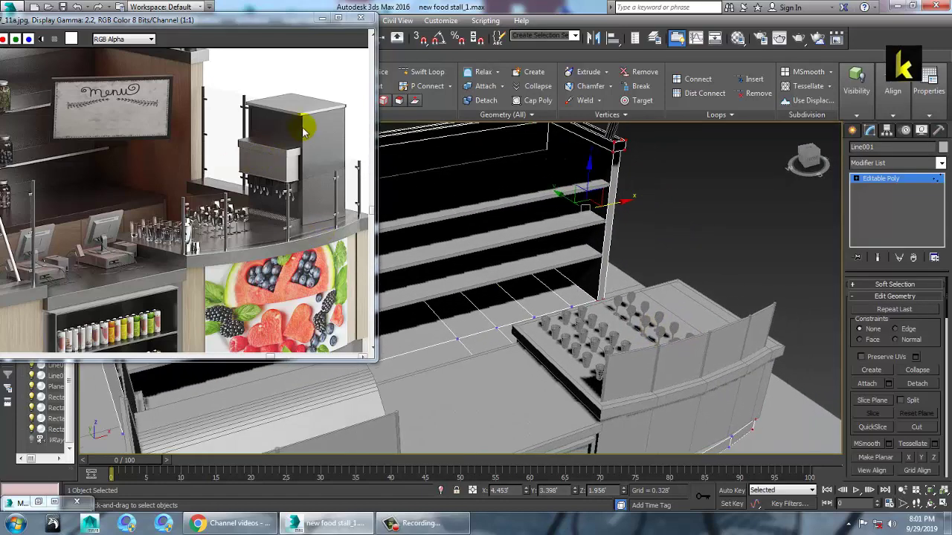
pyautogui.click(852, 130)
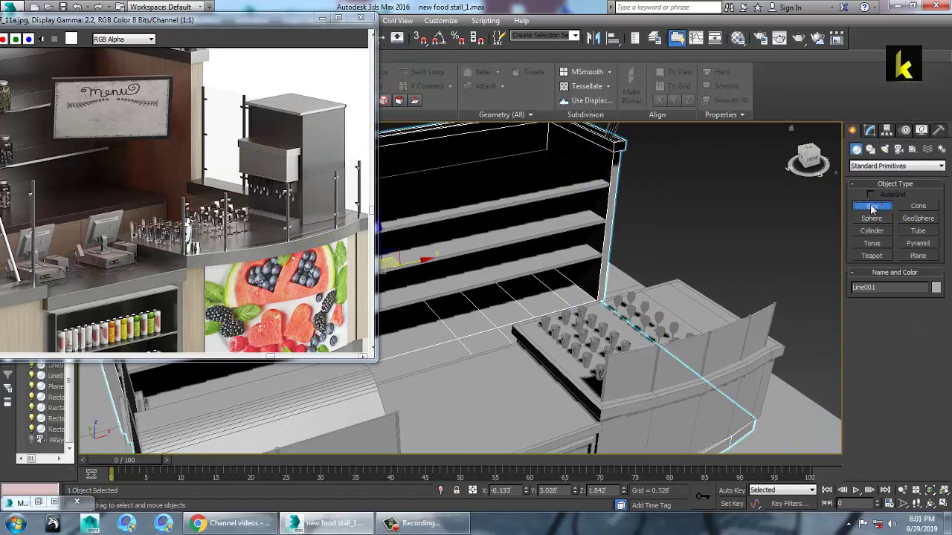
pyautogui.click(871, 209)
pyautogui.hotkey('alt', 'w')
pyautogui.middleClick(414, 234)
pyautogui.hotkey('alt', 'w')
pyautogui.press('z')
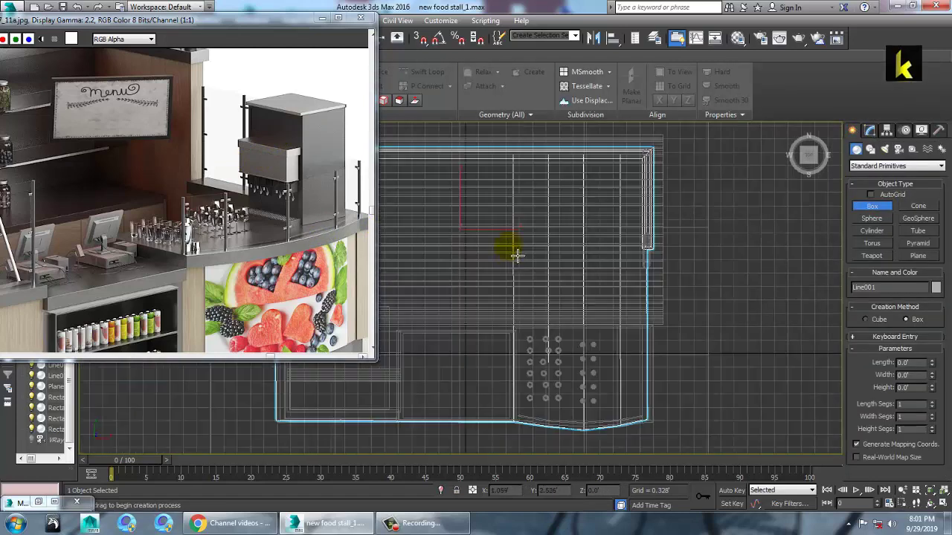
pyautogui.scroll(4, 649, 292)
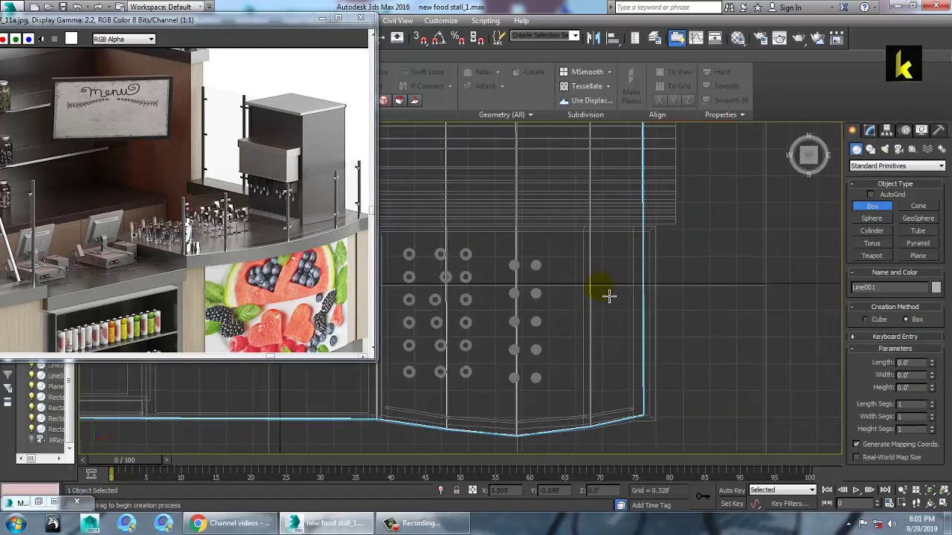
pyautogui.moveTo(583, 255); pyautogui.dragTo(640, 379)
pyautogui.click(641, 267)
# - Raise the new box by about 1.683' onto the curved counter's top in the Perspective view
pyautogui.press('w')
pyautogui.hotkey('alt', 'w')
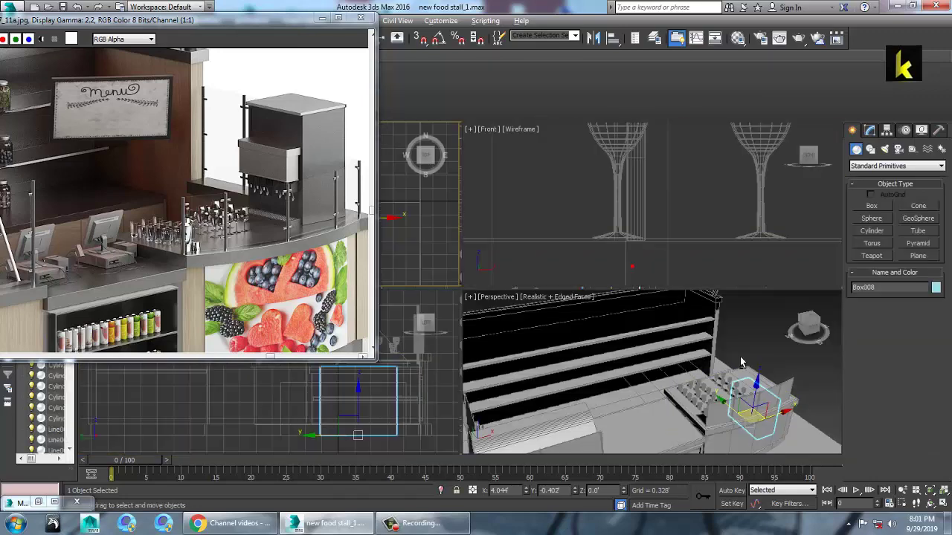
pyautogui.middleClick(739, 364)
pyautogui.hotkey('alt', 'w')
pyautogui.press('z')
pyautogui.scroll(-5, 641, 287)
pyautogui.keyDown('alt'); pyautogui.moveTo(631, 281); pyautogui.dragTo(605, 312, button='middle'); pyautogui.keyUp('alt')
pyautogui.moveTo(573, 317); pyautogui.dragTo(592, 234)
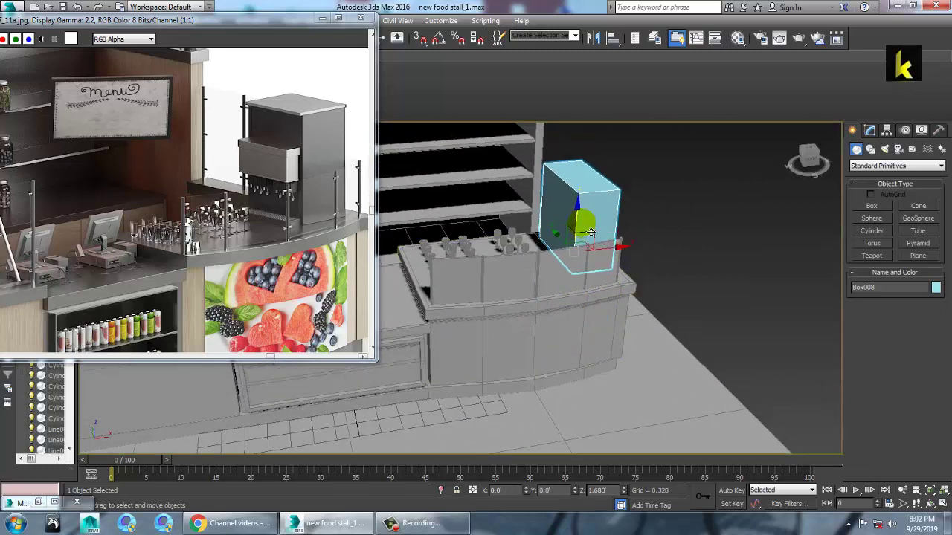
# - Lower the box to about Z 1.638' to rest on the countertop, and adjust it sideways to about X 4.065'
pyautogui.press('z')
pyautogui.scroll(-2, 589, 288)
pyautogui.keyDown('alt'); pyautogui.moveTo(589, 288); pyautogui.dragTo(521, 266, button='middle'); pyautogui.keyUp('alt')
pyautogui.scroll(3, 508, 276)
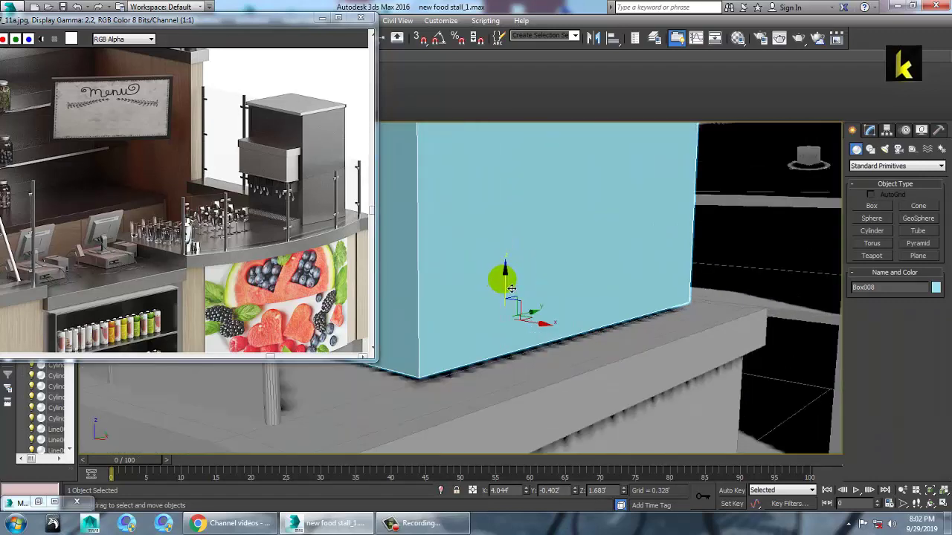
pyautogui.moveTo(512, 288); pyautogui.dragTo(529, 304)
pyautogui.scroll(-5, 529, 305)
pyautogui.keyDown('alt'); pyautogui.moveTo(539, 321); pyautogui.dragTo(558, 331, button='middle'); pyautogui.keyUp('alt')
pyautogui.moveTo(557, 332); pyautogui.dragTo(555, 299, button='middle')
pyautogui.moveTo(567, 287); pyautogui.dragTo(571, 288)
pyautogui.moveTo(592, 293)
pyautogui.keyDown('alt'); pyautogui.mouseDown(button='middle')
pyautogui.moveTo(611, 282)
pyautogui.moveTo(622, 291)
pyautogui.moveTo(594, 287)
pyautogui.mouseUp(button='middle'); pyautogui.keyUp('alt')
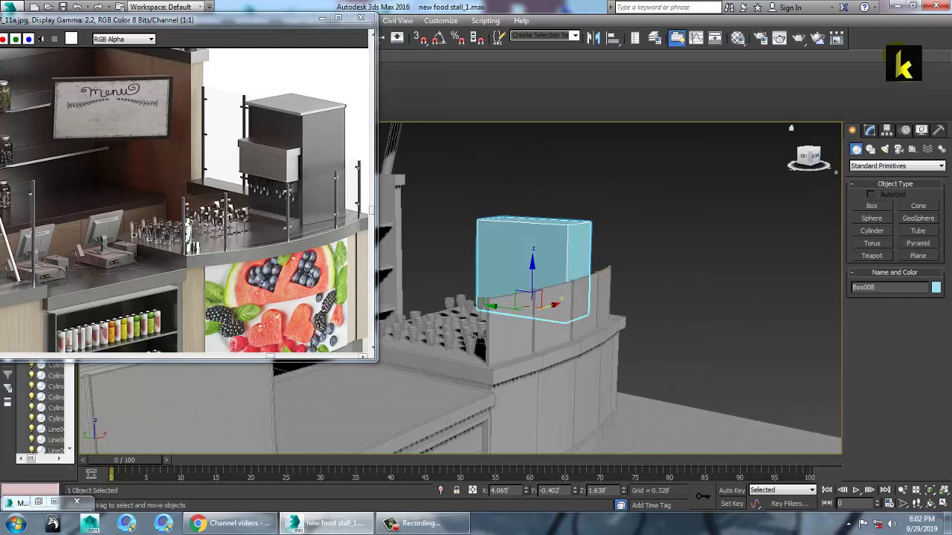
# - Set the box's height to about 1.652' and convert it to an Editable Poly
pyautogui.click(869, 131)
pyautogui.moveTo(932, 325); pyautogui.dragTo(937, 318)
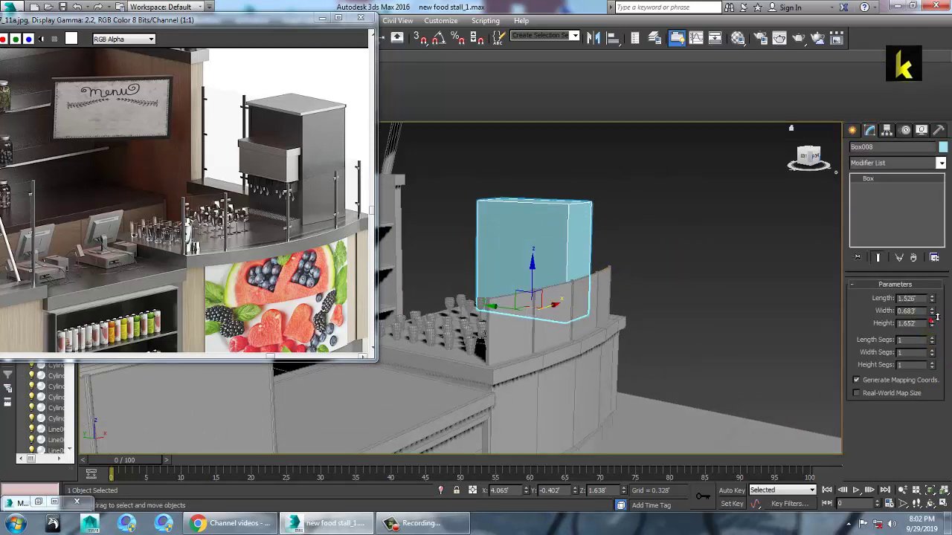
pyautogui.rightClick(556, 237)
pyautogui.moveTo(622, 339)
pyautogui.click(733, 357)
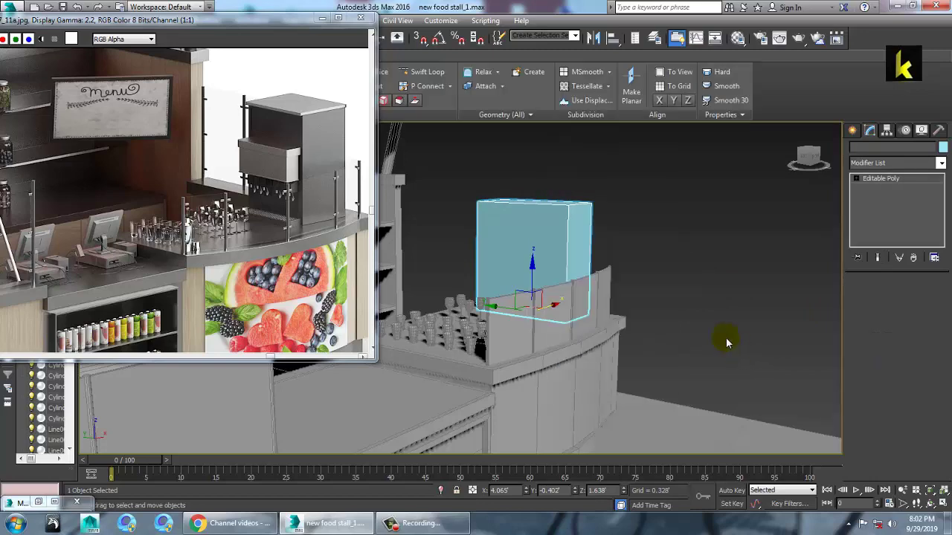
# - Insert a horizontal edge loop around the box just below its top using Swift Loop
pyautogui.moveTo(728, 343); pyautogui.dragTo(706, 336, button='middle')
pyautogui.click(427, 74)
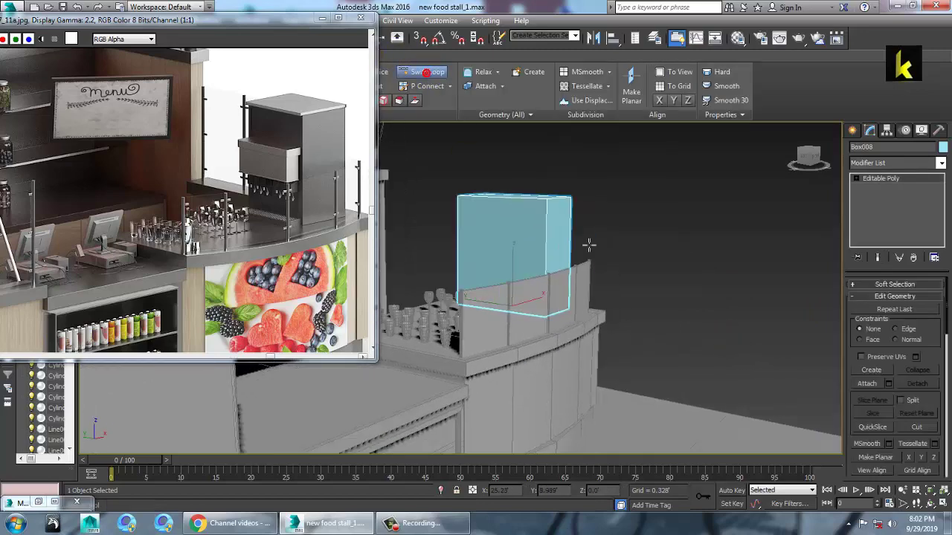
pyautogui.click(546, 206)
pyautogui.scroll(7, 577, 217)
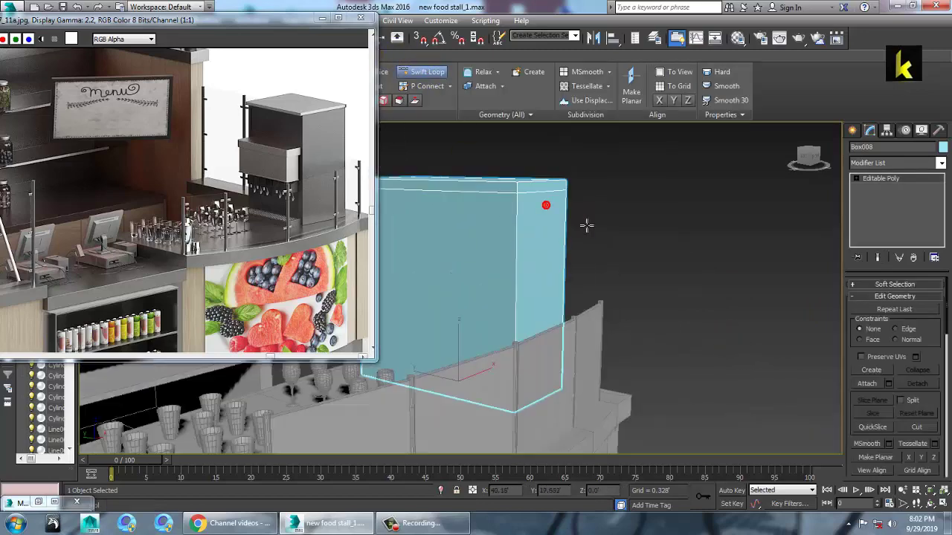
pyautogui.rightClick(612, 260)
# - Select the band of polygons around the box's top and extrude it outward by Local Normal with a height of about 0.024'
pyautogui.keyDown('alt'); pyautogui.moveTo(612, 260); pyautogui.dragTo(637, 242, button='middle'); pyautogui.keyUp('alt')
pyautogui.press('2')
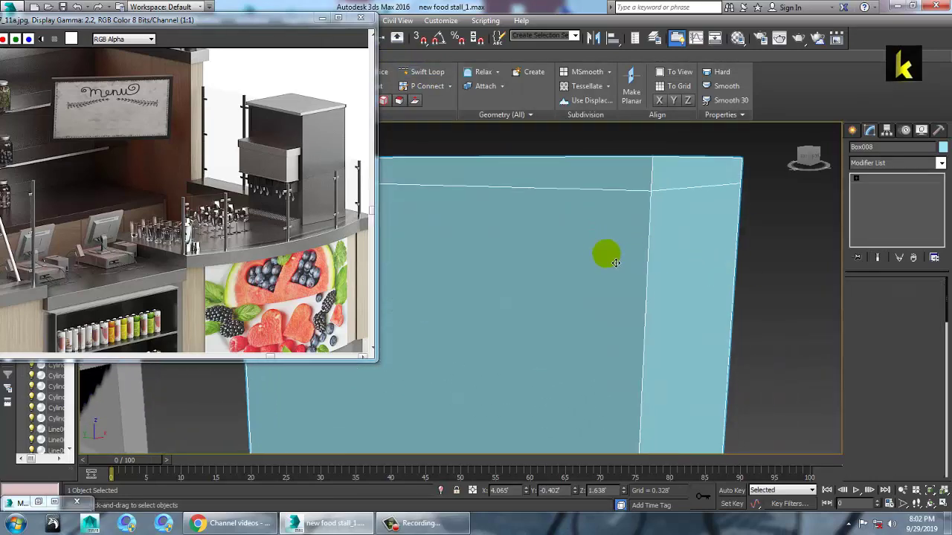
pyautogui.click(642, 177)
pyautogui.click(652, 182)
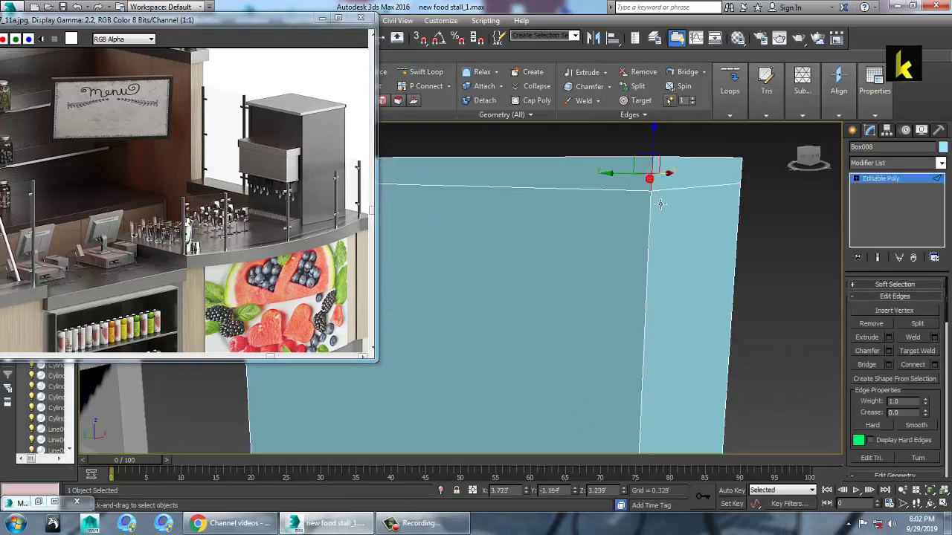
pyautogui.hotkey('alt', 'r')
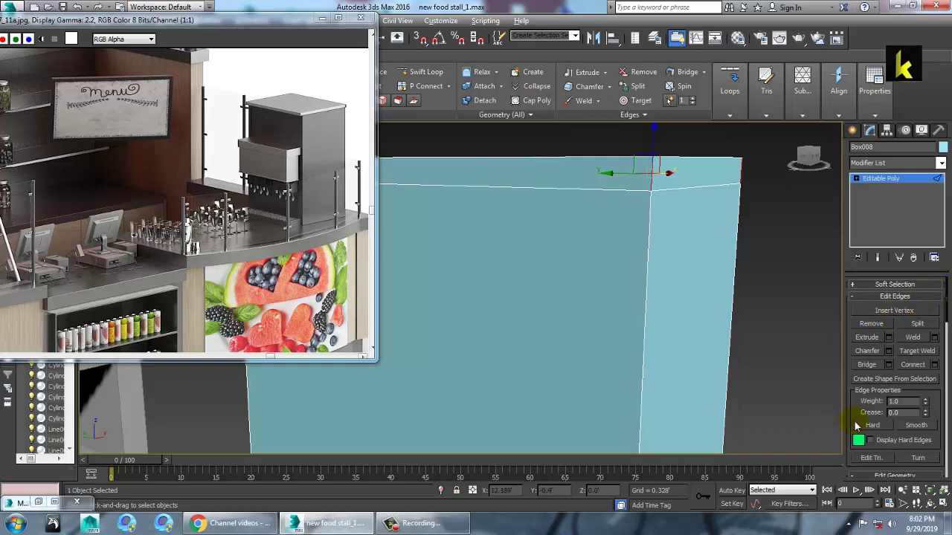
pyautogui.scroll(10, 855, 425)
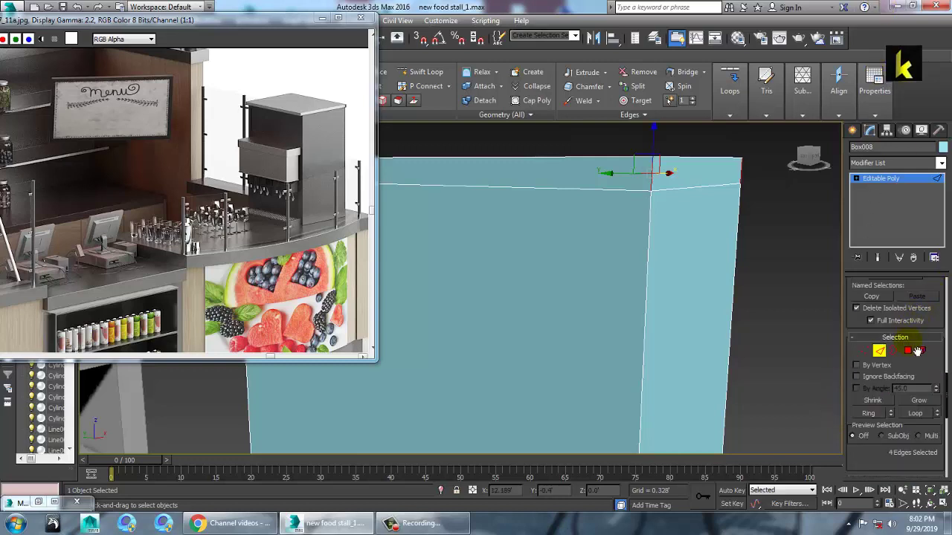
pyautogui.click(908, 351)
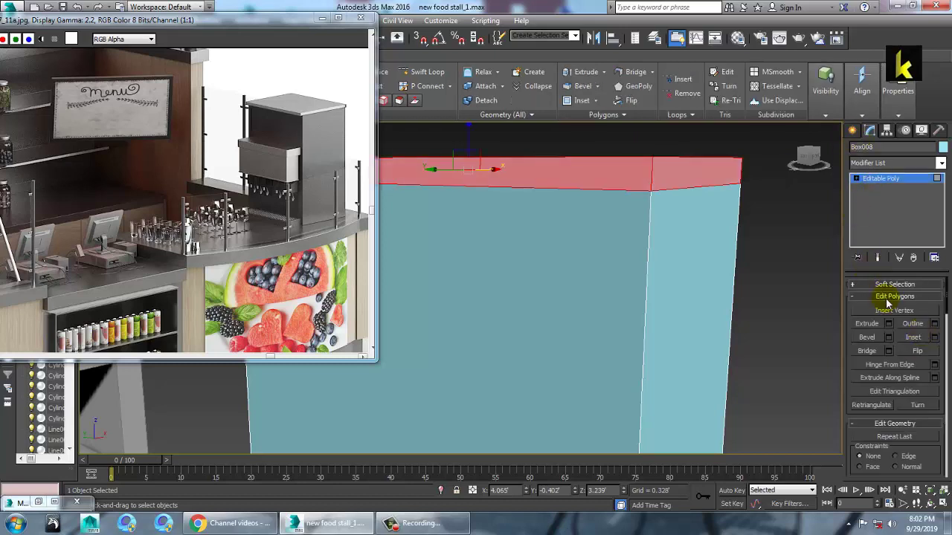
pyautogui.click(888, 325)
pyautogui.click(476, 296)
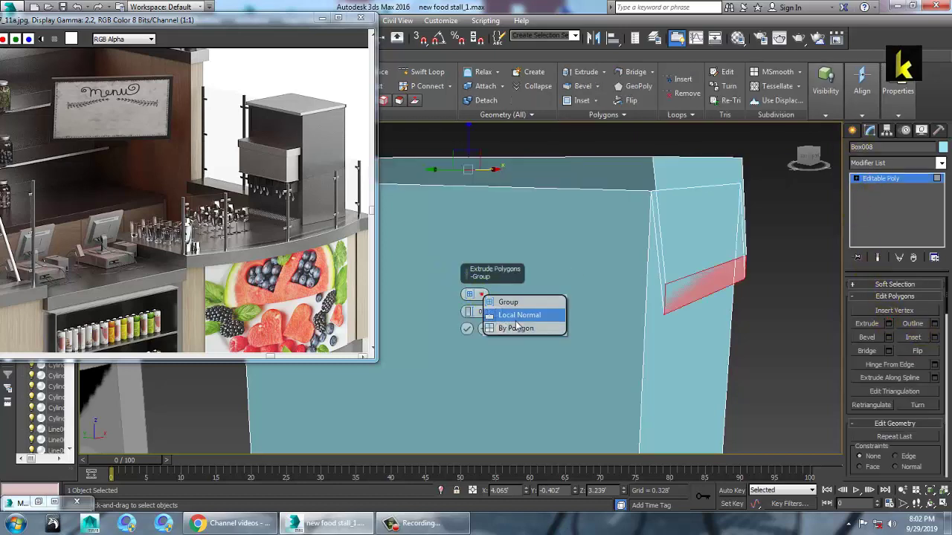
pyautogui.click(516, 318)
pyautogui.moveTo(470, 314); pyautogui.dragTo(483, 348)
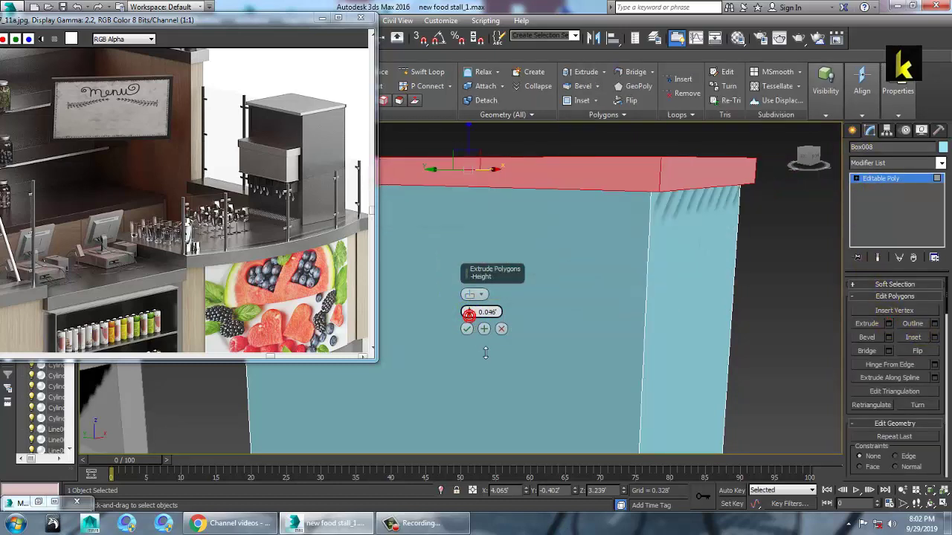
pyautogui.keyDown('alt'); pyautogui.moveTo(610, 255); pyautogui.dragTo(589, 295, button='middle'); pyautogui.keyUp('alt')
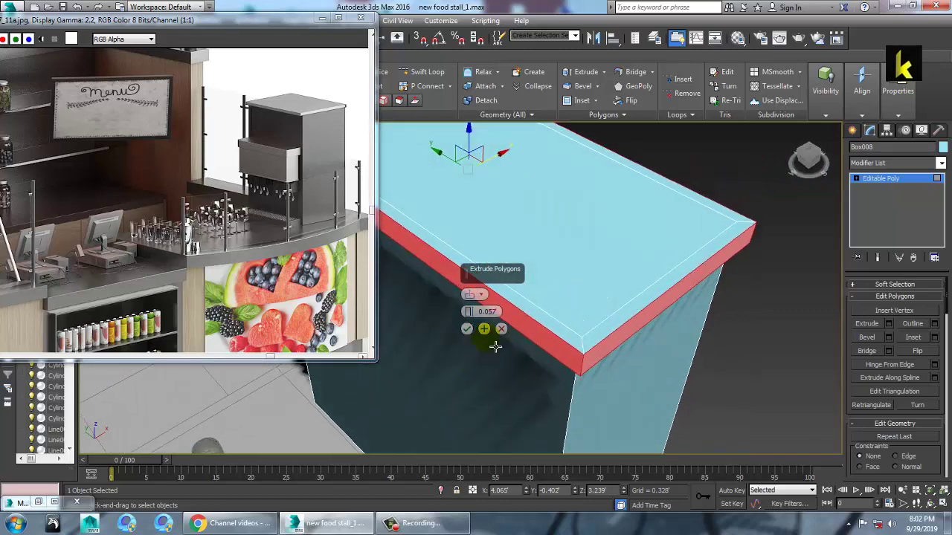
pyautogui.moveTo(470, 317); pyautogui.dragTo(470, 319)
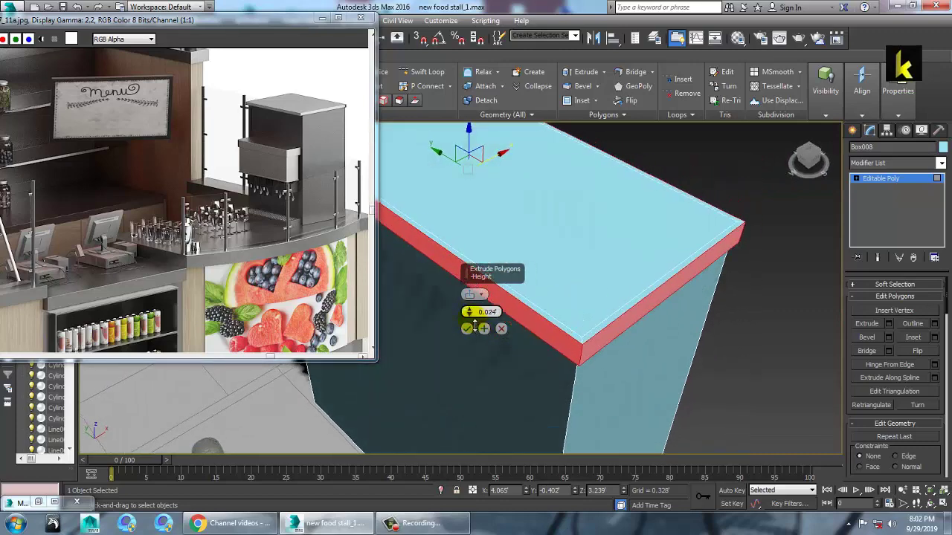
pyautogui.click(467, 330)
# - Raise the lower vertices of the box's top rim to about Z 3.251' in the Front view to thin the rim
pyautogui.hotkey('alt', 'w')
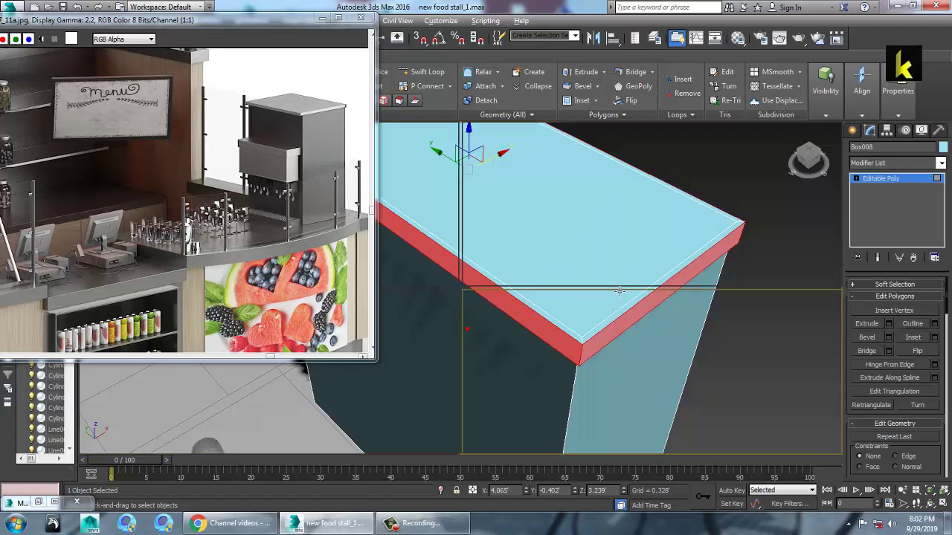
pyautogui.middleClick(676, 217)
pyautogui.hotkey('alt', 'w')
pyautogui.press('z')
pyautogui.scroll(-5, 667, 242)
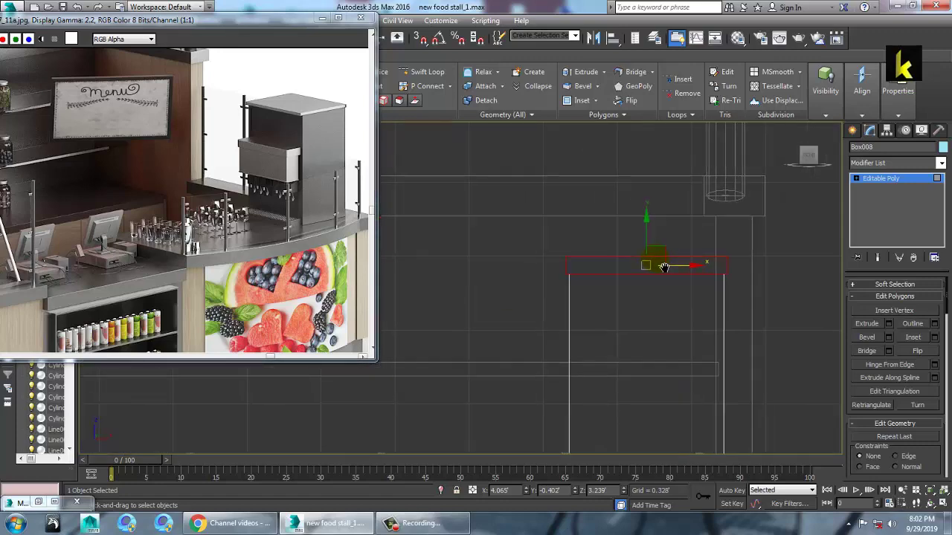
pyautogui.press('1')
pyautogui.moveTo(525, 318); pyautogui.dragTo(634, 301)
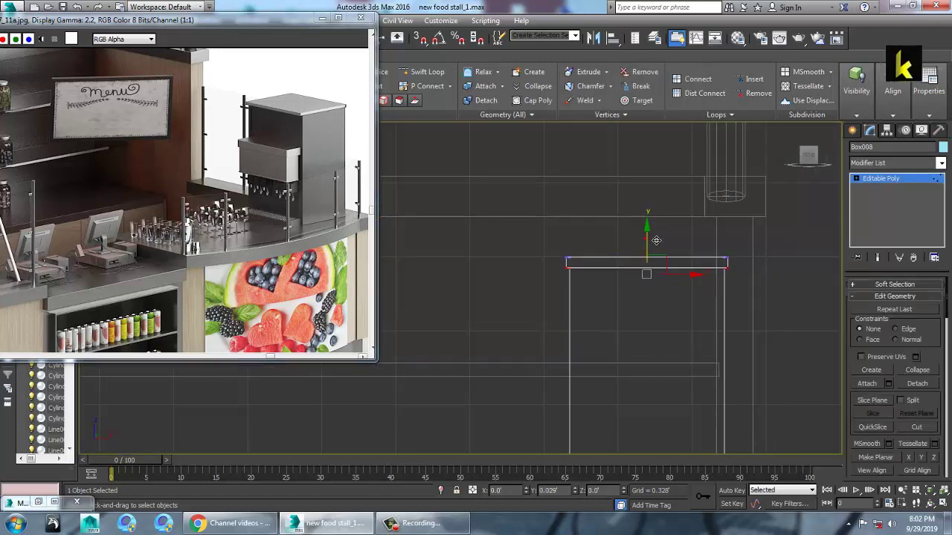
pyautogui.moveTo(656, 241); pyautogui.dragTo(657, 235)
# - Examine the nozzles and recess beneath the dispenser's front housing in the reference image against the modeled box
pyautogui.hotkey('alt', 'w')
pyautogui.keyDown('alt'); pyautogui.moveTo(667, 394); pyautogui.dragTo(653, 293, button='middle'); pyautogui.keyUp('alt')
pyautogui.hotkey('alt', 'w')
pyautogui.scroll(-5, 660, 302)
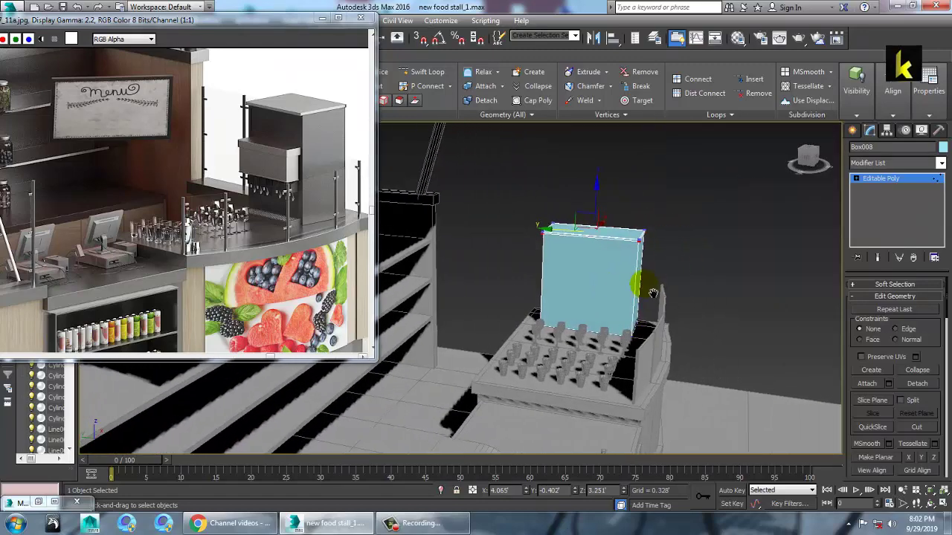
pyautogui.scroll(3, 648, 295)
pyautogui.scroll(2, 322, 188)
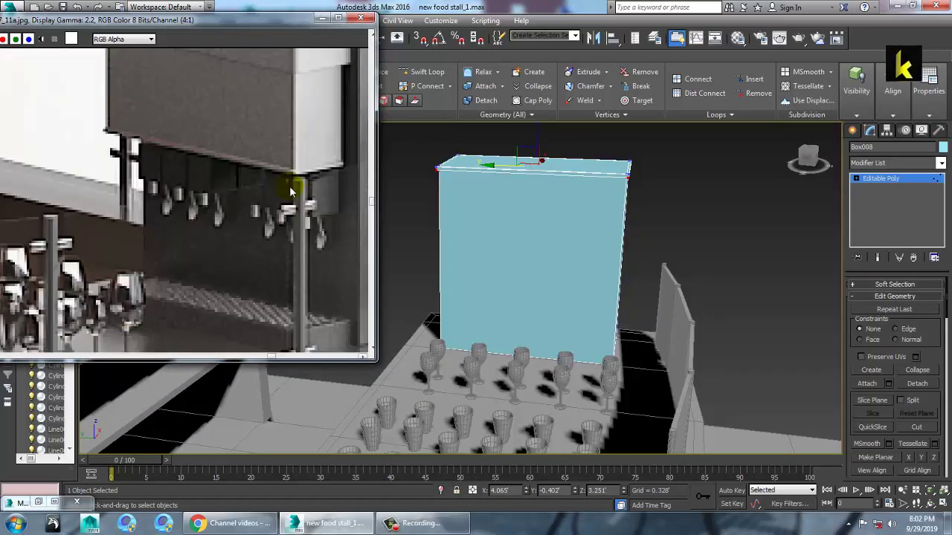
# - Draw a box about 1.49' wide and 0.32' high across the tall box's upper half in the Left view, with AutoGrid enabled
pyautogui.scroll(-1, 301, 197)
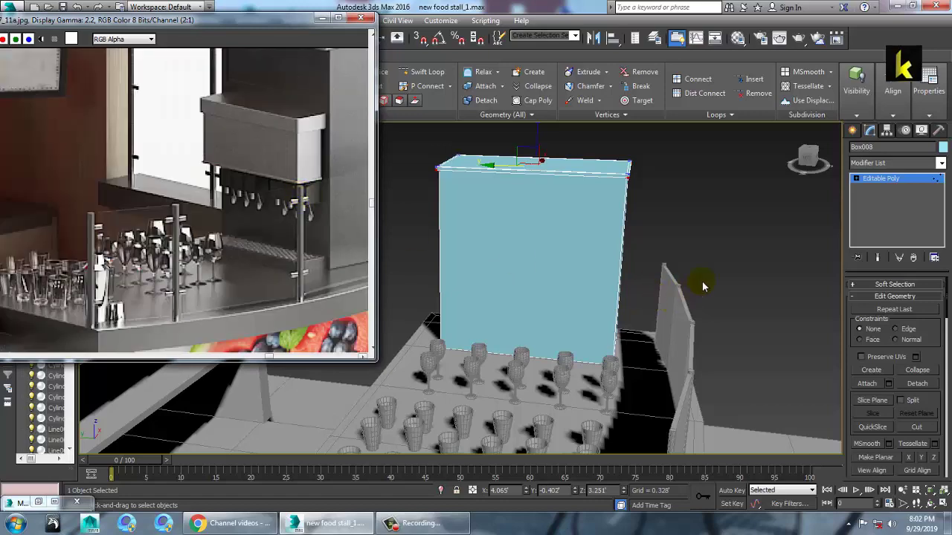
pyautogui.keyDown('alt'); pyautogui.moveTo(685, 284); pyautogui.dragTo(715, 268, button='middle'); pyautogui.keyUp('alt')
pyautogui.click(851, 132)
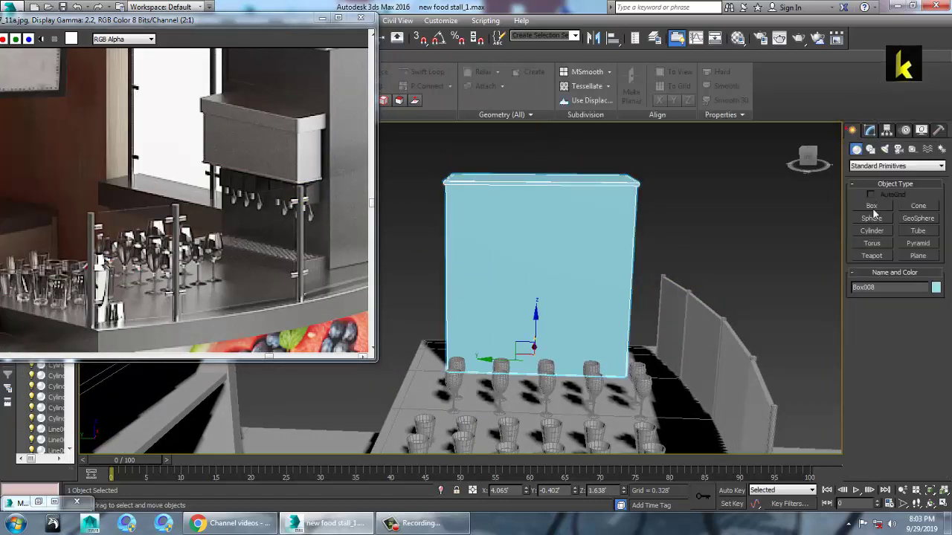
pyautogui.click(874, 206)
pyautogui.hotkey('alt', 'w')
pyautogui.moveTo(426, 394); pyautogui.dragTo(410, 394, button='middle')
pyautogui.hotkey('alt', 'w')
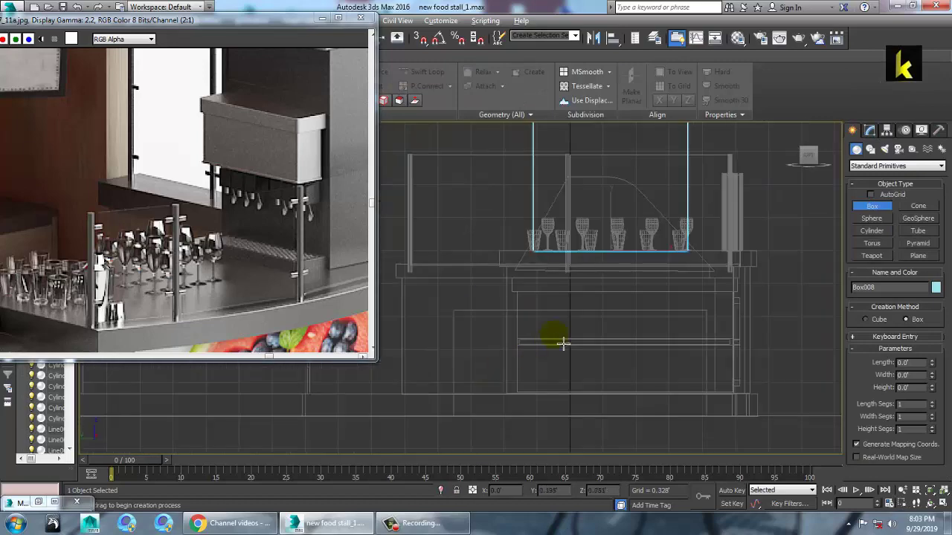
pyautogui.scroll(1, 617, 329)
pyautogui.moveTo(677, 177); pyautogui.dragTo(735, 278, button='middle')
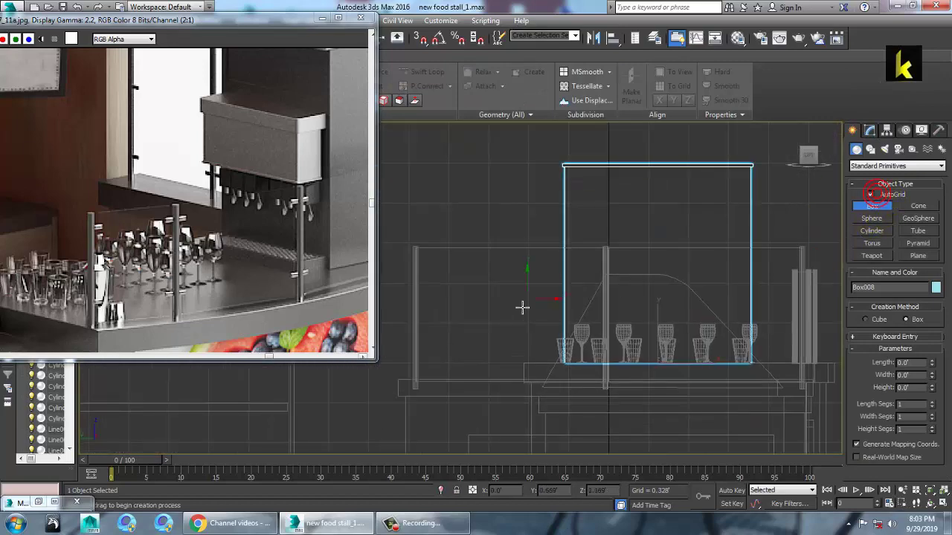
pyautogui.moveTo(565, 221); pyautogui.dragTo(742, 260)
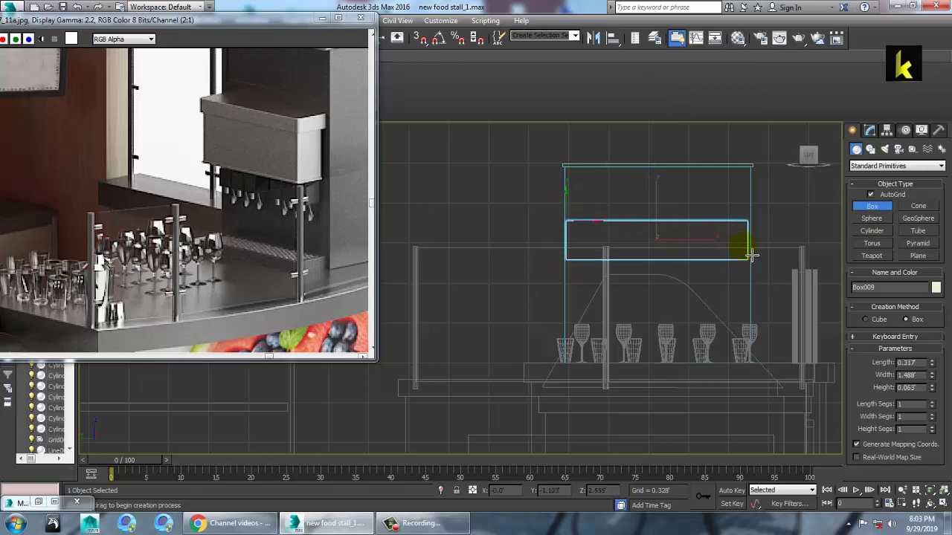
pyautogui.click(752, 253)
# - Move the new box along the X axis to about X 3.714' so that it sits at the tall box's front face
pyautogui.press('w')
pyautogui.hotkey('alt', 'w')
pyautogui.middleClick(766, 321)
pyautogui.hotkey('alt', 'w')
pyautogui.keyDown('alt'); pyautogui.moveTo(671, 306); pyautogui.dragTo(526, 328, button='middle'); pyautogui.keyUp('alt')
pyautogui.moveTo(492, 309); pyautogui.dragTo(766, 268)
pyautogui.press('z')
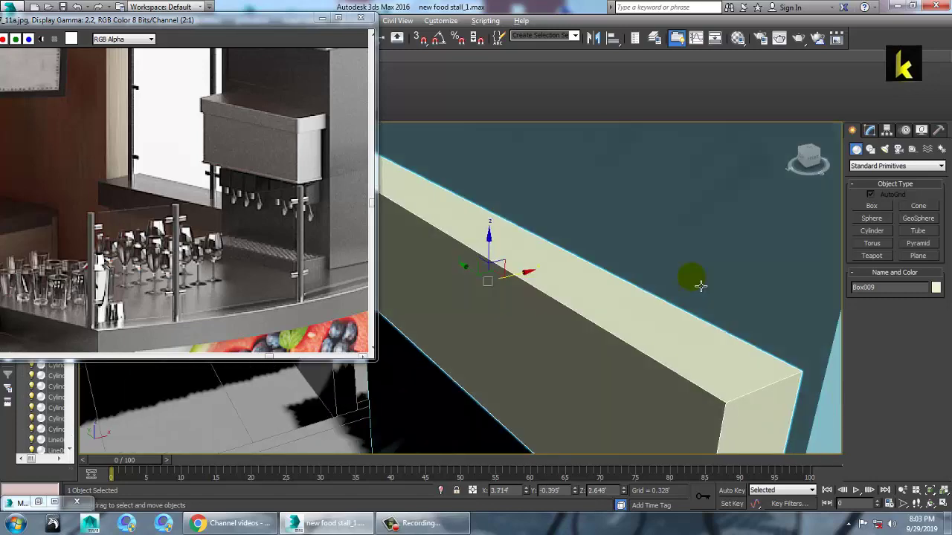
pyautogui.keyDown('alt'); pyautogui.moveTo(701, 286); pyautogui.dragTo(601, 279, button='middle'); pyautogui.keyUp('alt')
pyautogui.scroll(-5, 641, 281)
# - Convert the front box to an Editable Poly and pull its front vertices outward to about X 3.48' in the Front view
pyautogui.hotkey('alt', 'w')
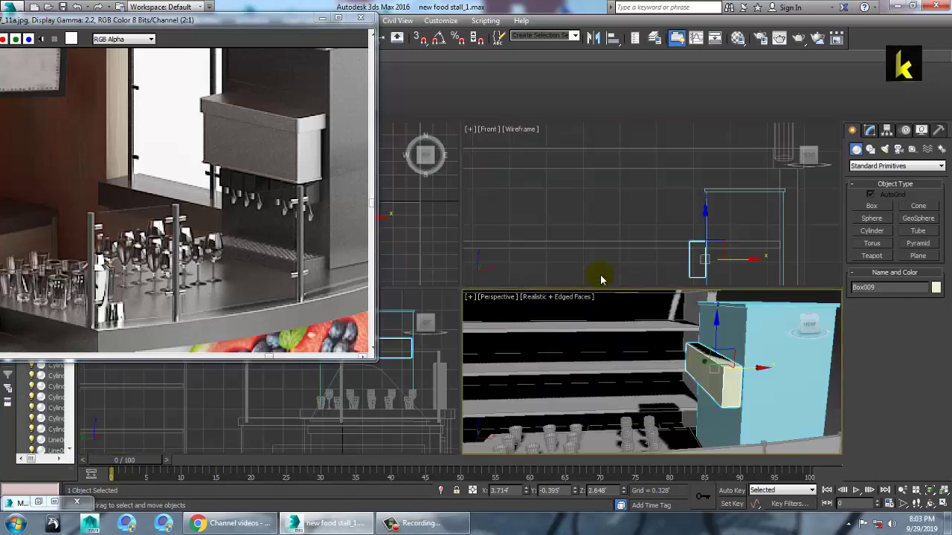
pyautogui.moveTo(724, 208); pyautogui.dragTo(694, 205, button='middle')
pyautogui.hotkey('alt', 'w')
pyautogui.moveTo(522, 321); pyautogui.dragTo(575, 218, button='middle')
pyautogui.rightClick(541, 260)
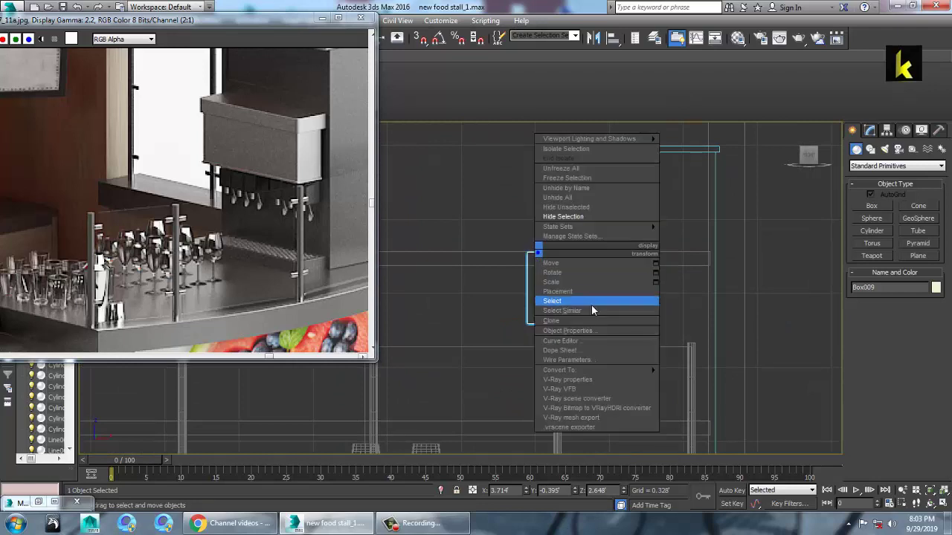
pyautogui.moveTo(640, 369)
pyautogui.click(718, 376)
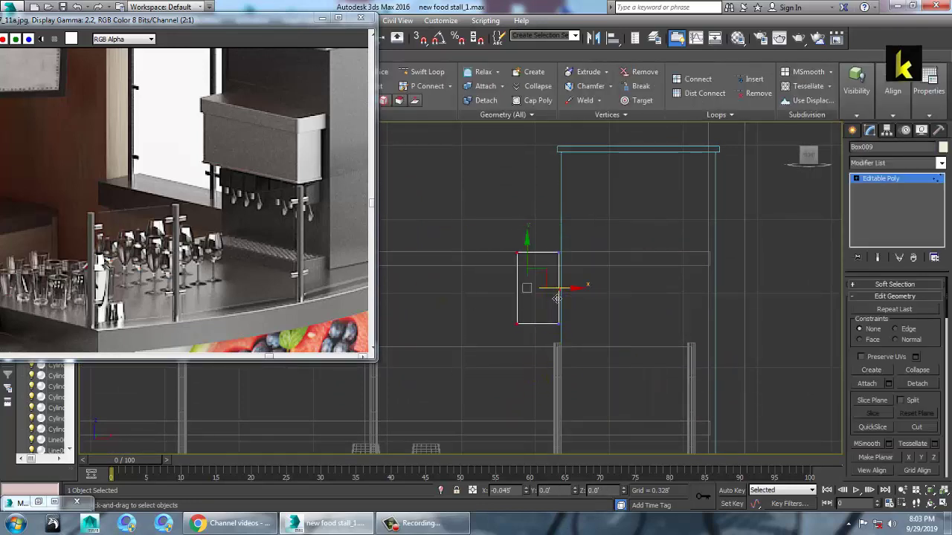
pyautogui.hotkey('alt', 'w')
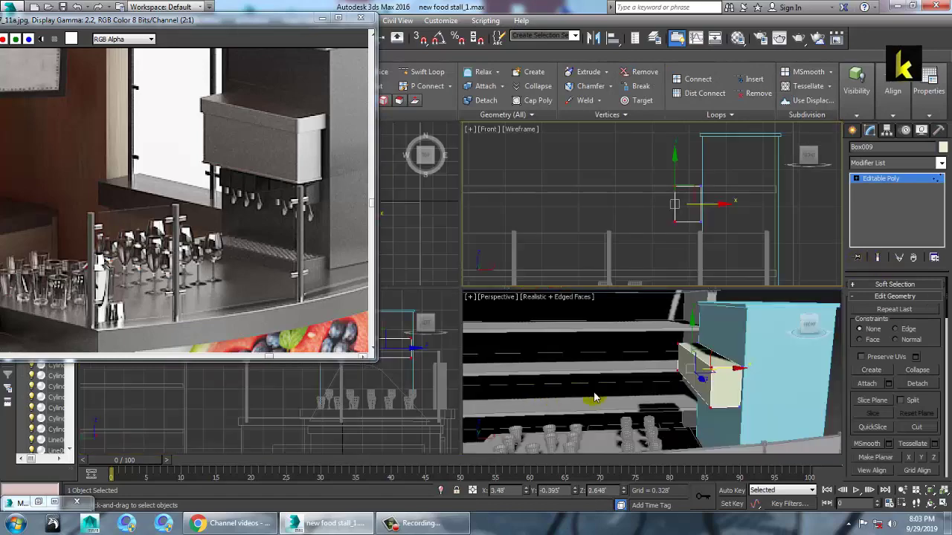
# - Select the bottom polygon of the front box and inset it
pyautogui.middleClick(690, 365)
pyautogui.hotkey('alt', 'w')
pyautogui.keyDown('alt'); pyautogui.moveTo(687, 359); pyautogui.dragTo(709, 329, button='middle'); pyautogui.keyUp('alt')
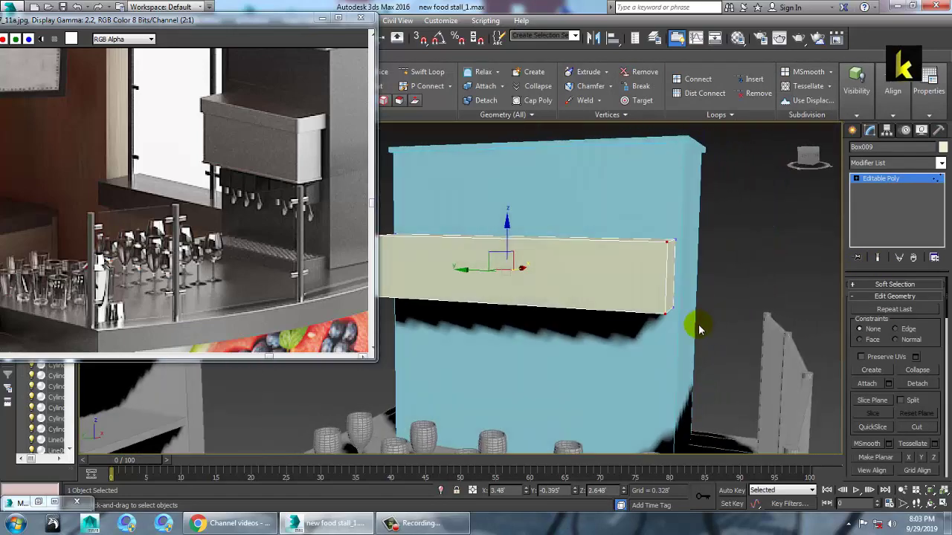
pyautogui.press('4')
pyautogui.keyDown('alt'); pyautogui.moveTo(578, 308); pyautogui.dragTo(621, 282, button='middle'); pyautogui.keyUp('alt')
pyautogui.click(581, 303)
pyautogui.keyDown('alt'); pyautogui.moveTo(666, 329); pyautogui.dragTo(618, 281, button='middle'); pyautogui.keyUp('alt')
pyautogui.click(935, 338)
pyautogui.keyDown('alt'); pyautogui.moveTo(632, 318); pyautogui.dragTo(517, 354, button='middle'); pyautogui.keyUp('alt')
pyautogui.click(467, 330)
pyautogui.keyDown('alt'); pyautogui.moveTo(659, 320); pyautogui.dragTo(671, 385, button='middle'); pyautogui.keyUp('alt')
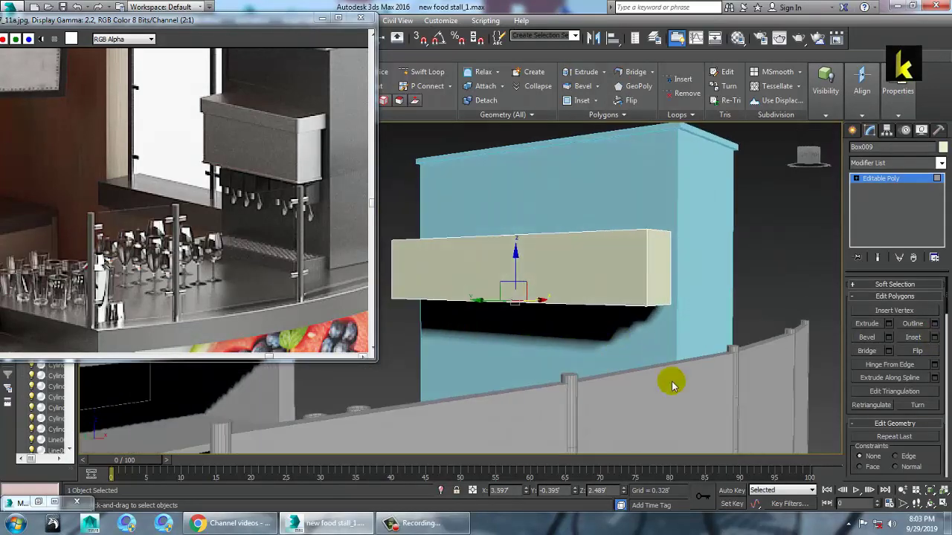
# - Extrude the inset bottom polygon downward by about 0.257' and leave polygon editing
pyautogui.click(890, 324)
pyautogui.keyDown('alt'); pyautogui.moveTo(648, 236); pyautogui.dragTo(470, 267, button='middle'); pyautogui.keyUp('alt')
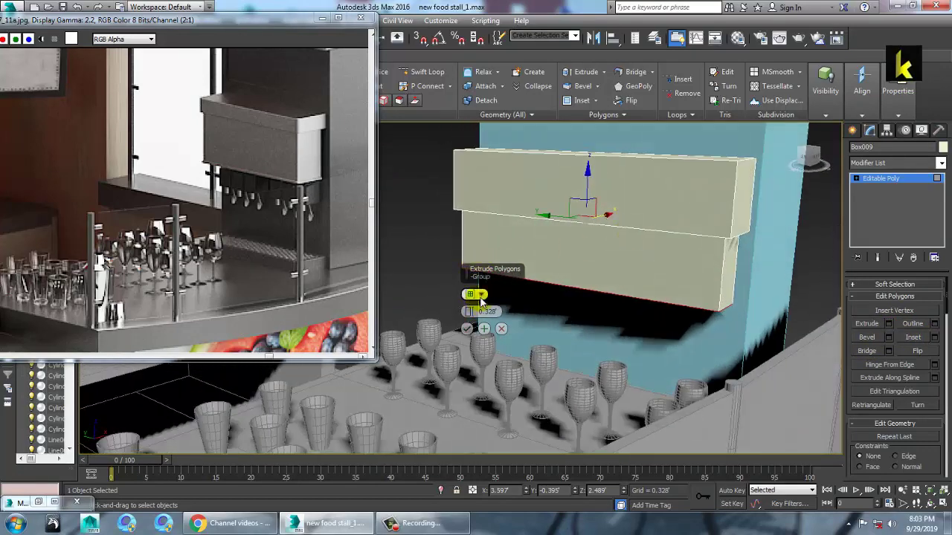
pyautogui.moveTo(470, 313); pyautogui.dragTo(474, 328)
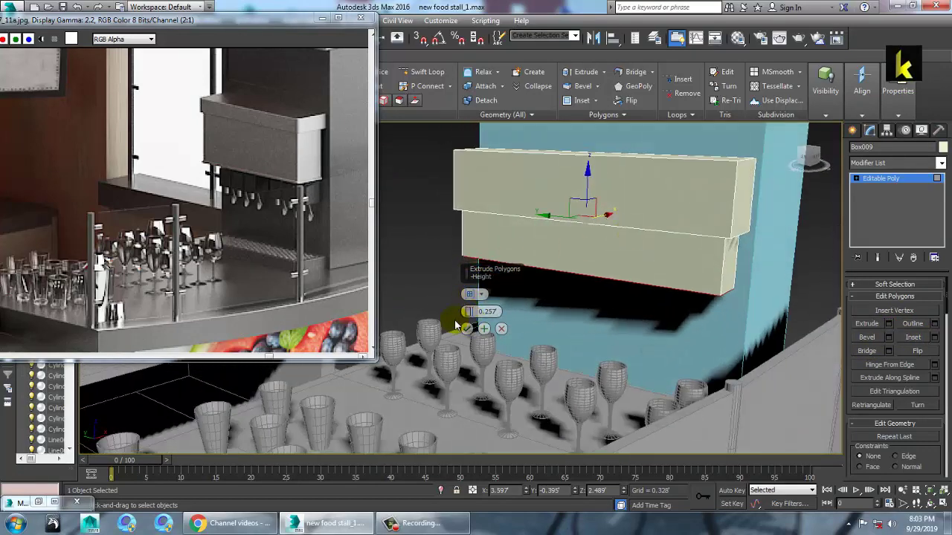
pyautogui.click(467, 329)
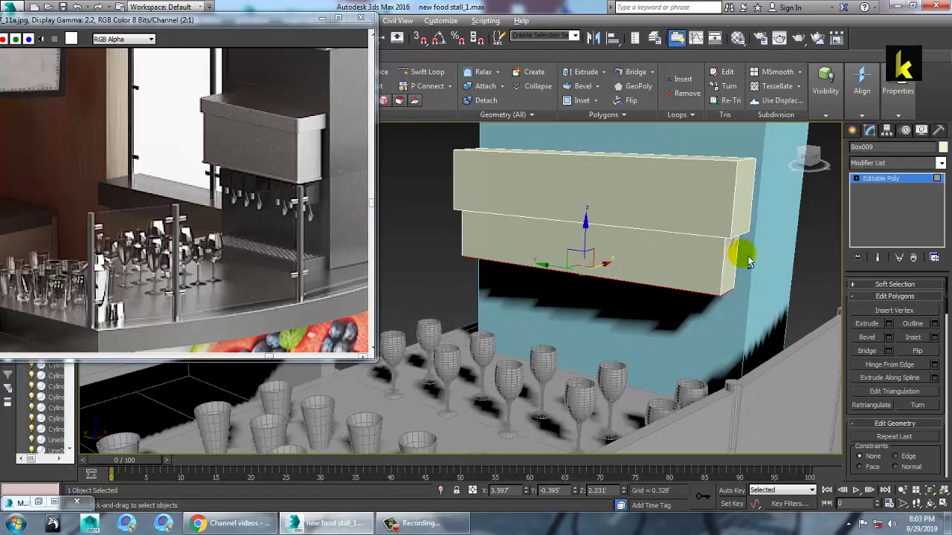
pyautogui.keyDown('alt'); pyautogui.moveTo(750, 261); pyautogui.dragTo(741, 250, button='middle'); pyautogui.keyUp('alt')
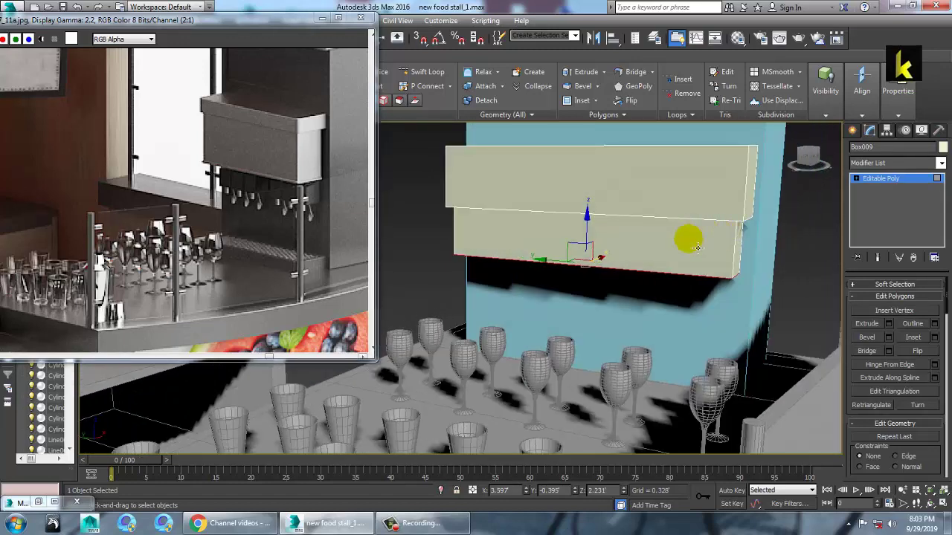
pyautogui.keyDown('alt'); pyautogui.moveTo(756, 288); pyautogui.dragTo(811, 282, button='middle'); pyautogui.keyUp('alt')
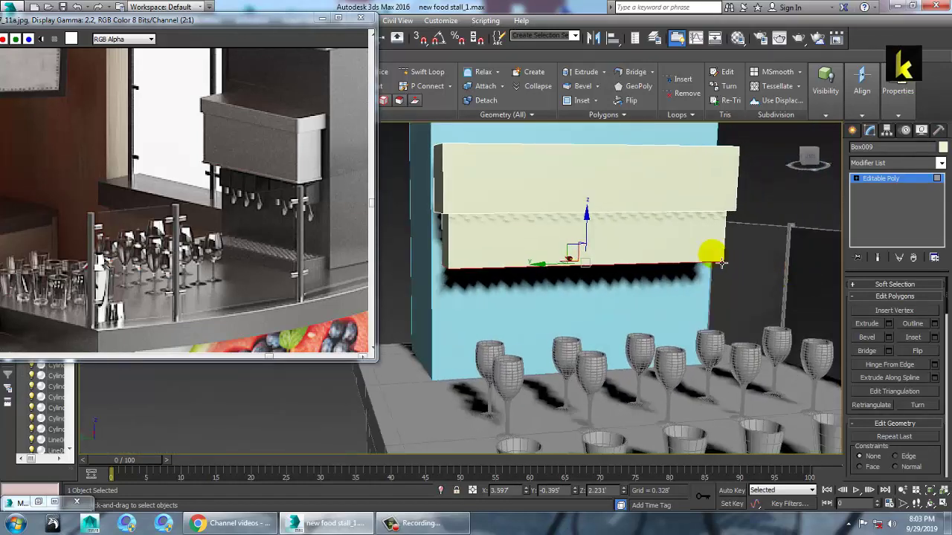
pyautogui.click(871, 179)
pyautogui.keyDown('alt'); pyautogui.moveTo(612, 225); pyautogui.dragTo(578, 231, button='middle'); pyautogui.keyUp('alt')
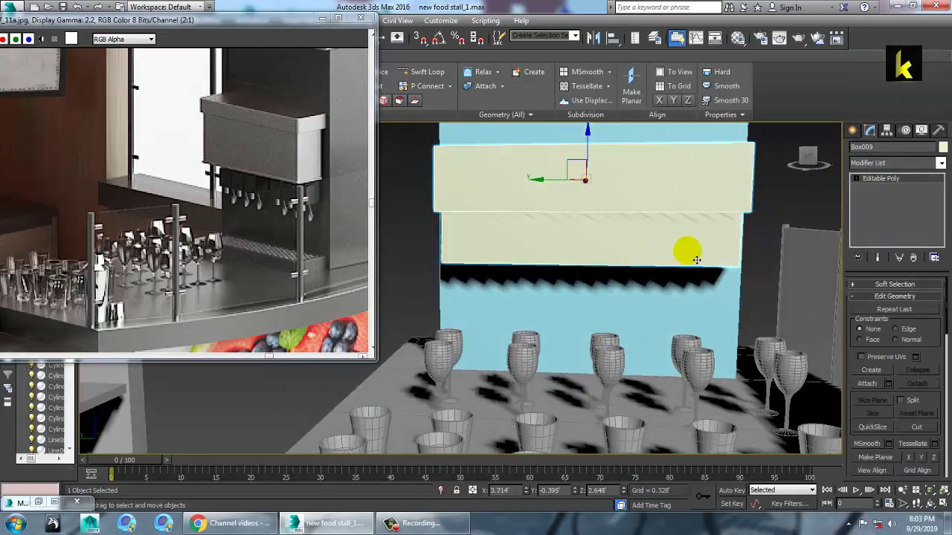
# - Draw a small box about 0.143' long, 0.091' wide and 0.045' deep below the housing's lower corner in the Left view
pyautogui.click(853, 131)
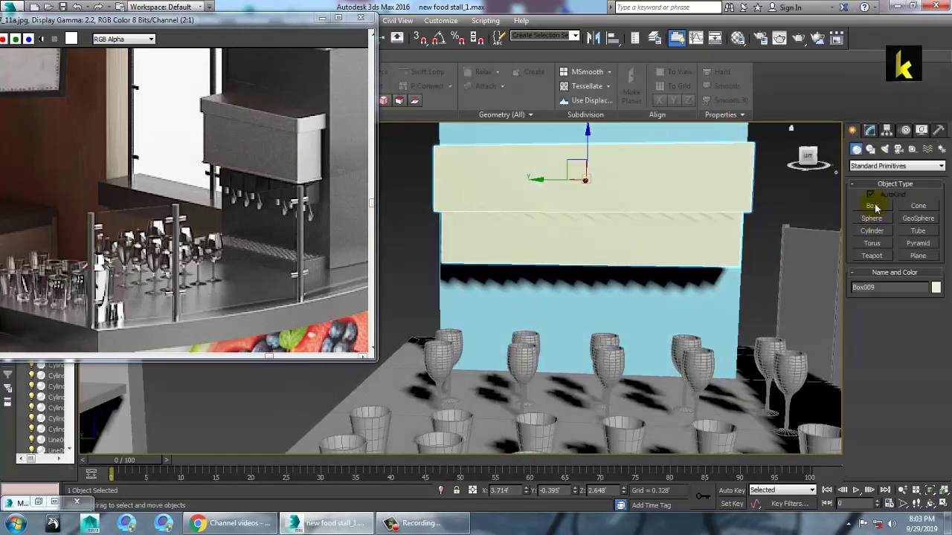
pyautogui.click(873, 206)
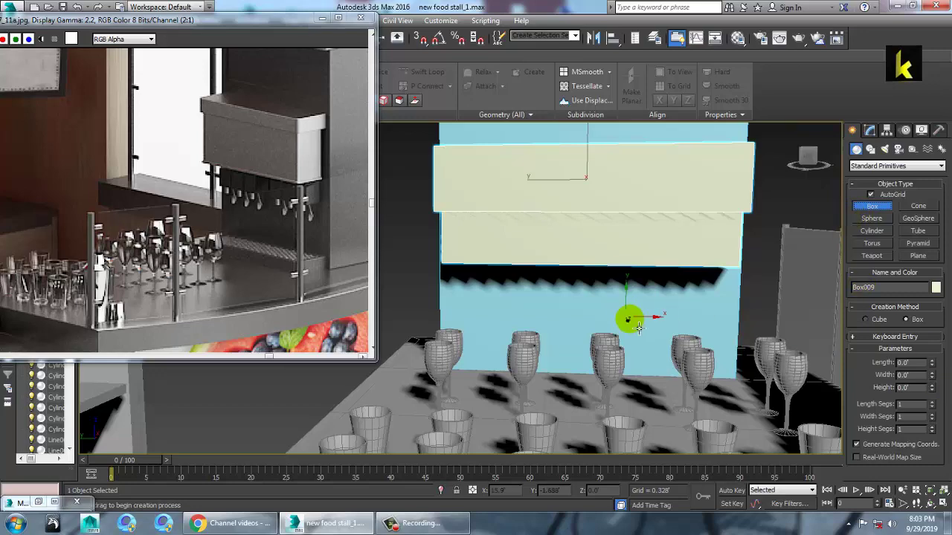
pyautogui.moveTo(646, 303); pyautogui.dragTo(631, 307, button='middle')
pyautogui.hotkey('alt', 'w')
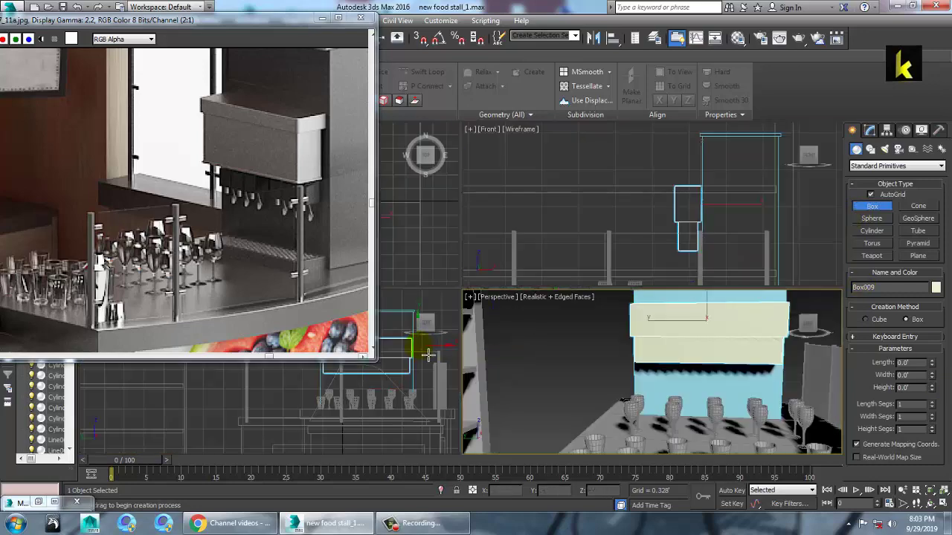
pyautogui.middleClick(424, 351)
pyautogui.hotkey('alt', 'w')
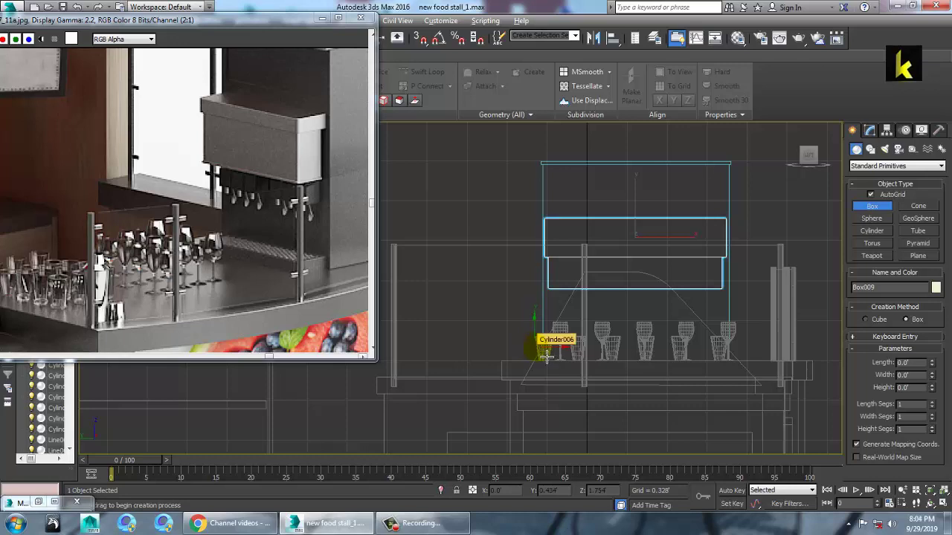
pyautogui.moveTo(546, 357); pyautogui.dragTo(579, 366)
pyautogui.scroll(5, 644, 301)
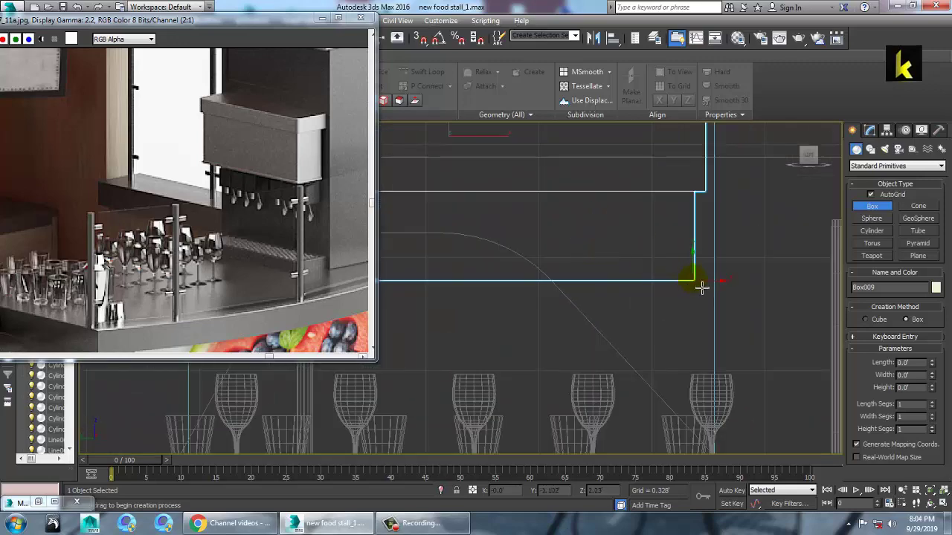
pyautogui.moveTo(702, 288); pyautogui.dragTo(678, 288, button='middle')
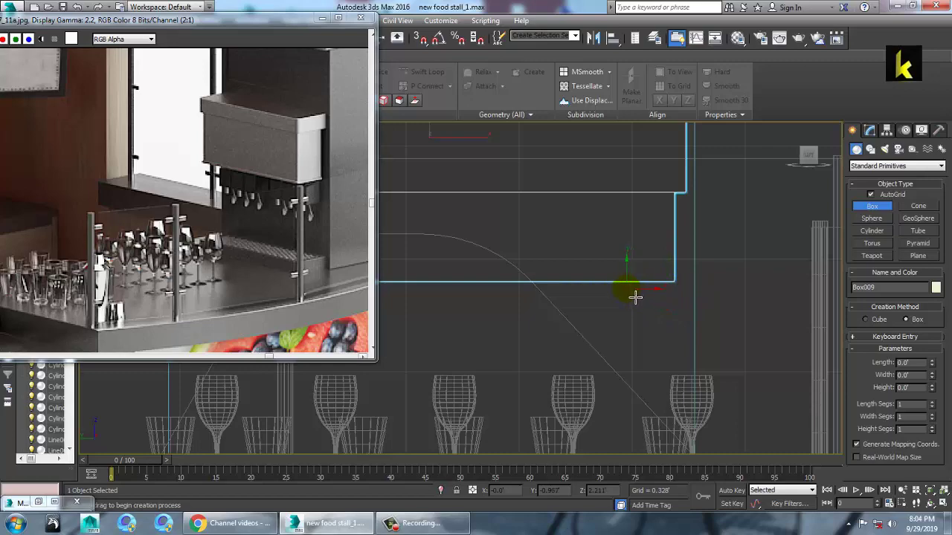
pyautogui.moveTo(628, 290); pyautogui.dragTo(660, 343)
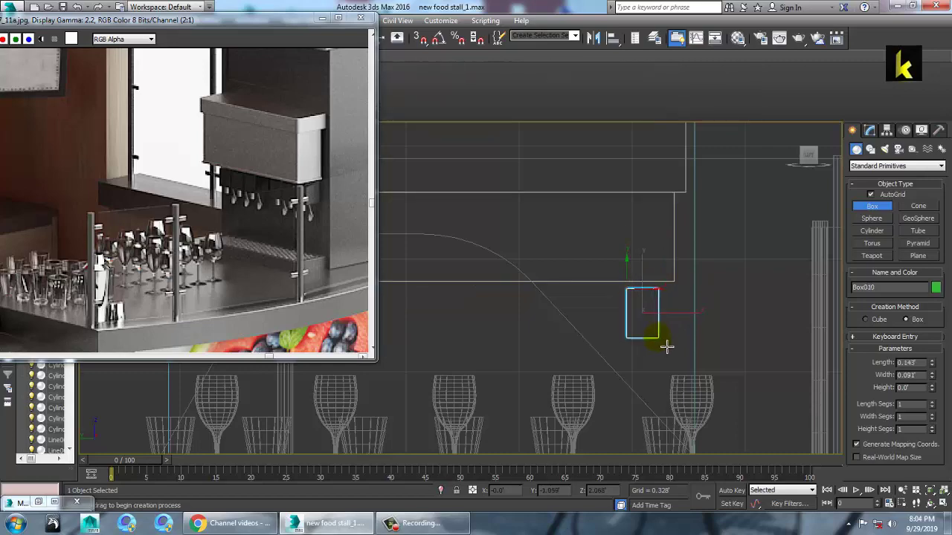
pyautogui.rightClick(670, 332)
# - Scale the small box to make it slightly deeper and convert it to an Editable Poly
pyautogui.hotkey('alt', 'w')
pyautogui.rightClick(700, 352)
pyautogui.press('z')
pyautogui.hotkey('alt', 'w')
pyautogui.keyDown('alt'); pyautogui.moveTo(704, 355); pyautogui.dragTo(642, 345, button='middle'); pyautogui.keyUp('alt')
pyautogui.scroll(-4, 659, 345)
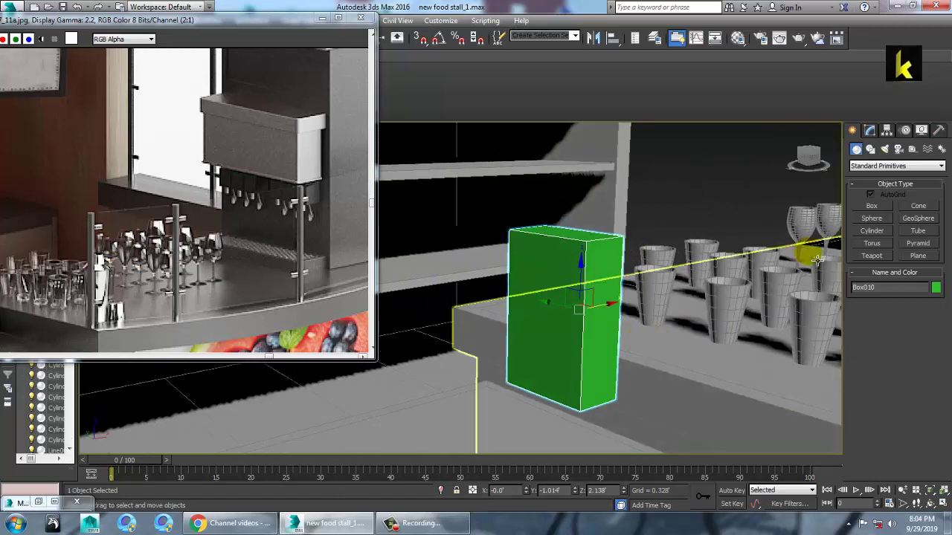
pyautogui.click(871, 132)
pyautogui.press('r')
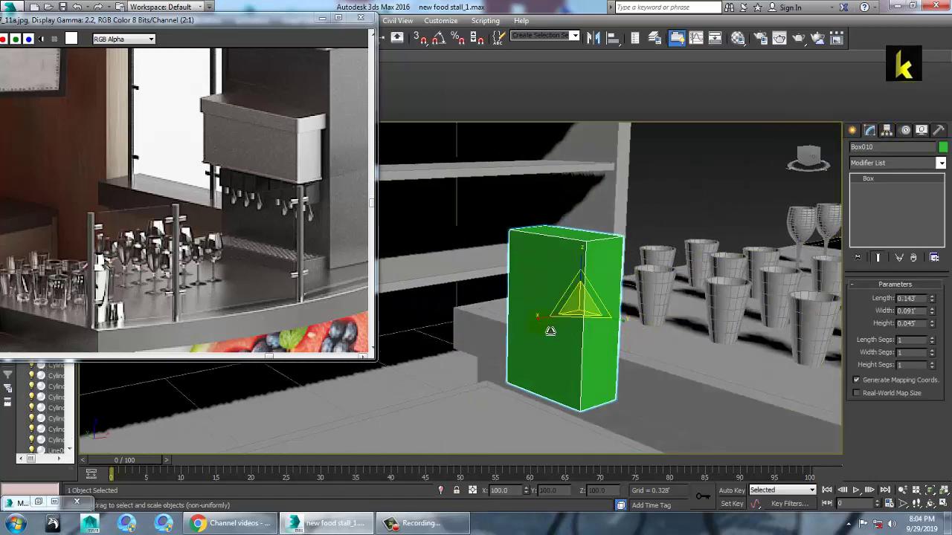
pyautogui.moveTo(549, 330); pyautogui.dragTo(544, 332)
pyautogui.keyDown('alt'); pyautogui.moveTo(611, 322); pyautogui.dragTo(583, 308, button='middle'); pyautogui.keyUp('alt')
pyautogui.press('w')
pyautogui.rightClick(579, 232)
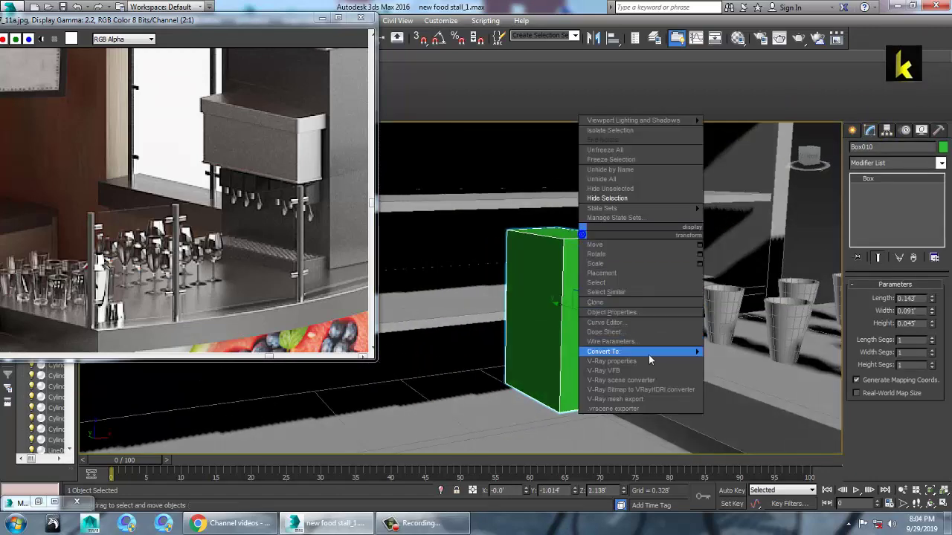
pyautogui.moveTo(637, 351)
pyautogui.click(776, 362)
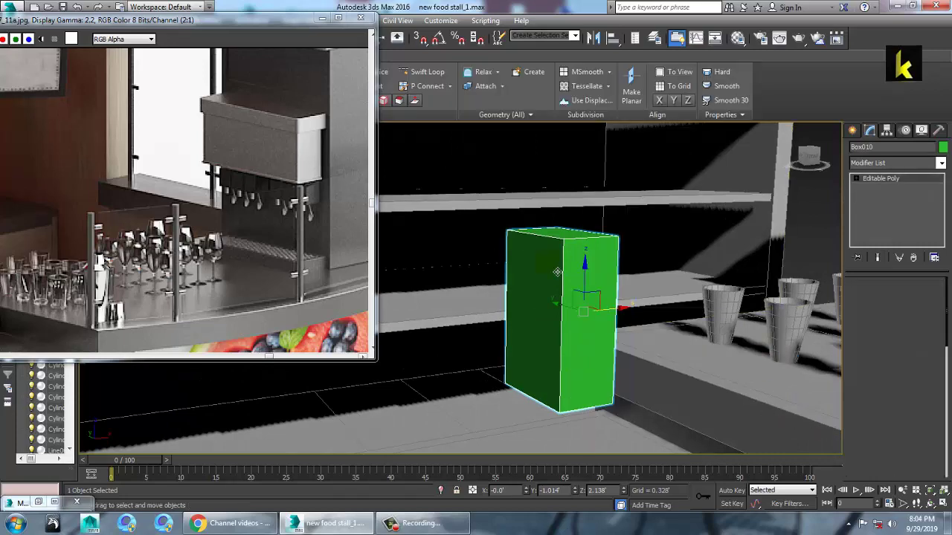
# - Lower the small box's two front top vertices to about Z 2.167' to slope its top
pyautogui.press('1')
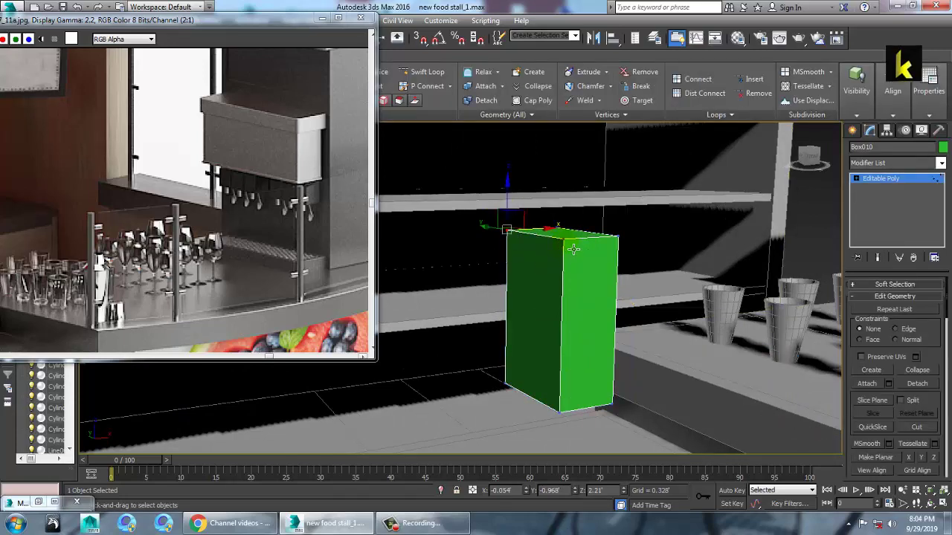
pyautogui.keyDown('ctrl'); pyautogui.click(574, 249); pyautogui.keyUp('ctrl')
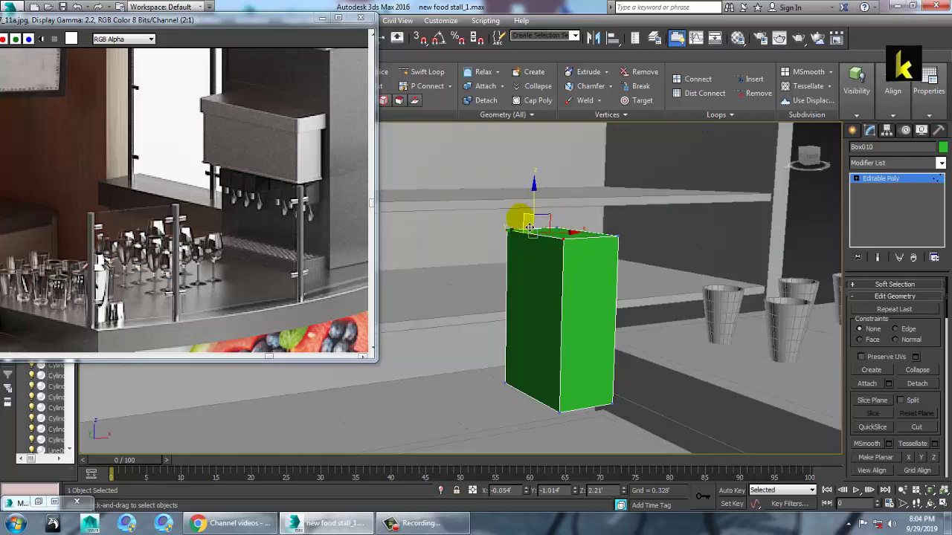
pyautogui.moveTo(540, 210); pyautogui.dragTo(556, 251)
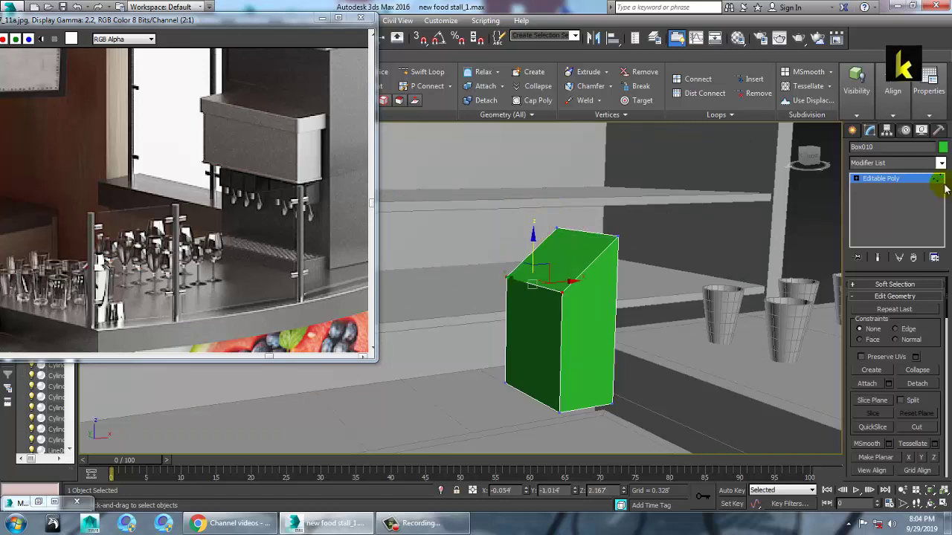
pyautogui.click(891, 183)
# - Move the small box along the X axis to about X 3.659', onto the tall box's front face below the housing
pyautogui.scroll(-4, 591, 283)
pyautogui.keyDown('alt'); pyautogui.moveTo(591, 282); pyautogui.dragTo(562, 361, button='middle'); pyautogui.keyUp('alt')
pyautogui.scroll(-3, 598, 317)
pyautogui.moveTo(506, 304); pyautogui.dragTo(852, 141)
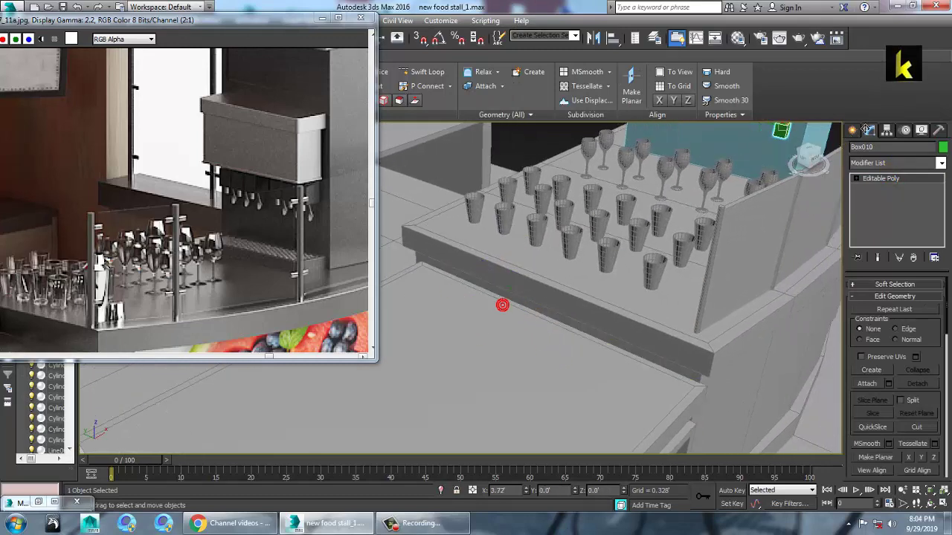
pyautogui.press('z')
pyautogui.keyDown('alt'); pyautogui.moveTo(662, 187); pyautogui.dragTo(627, 195, button='middle'); pyautogui.keyUp('alt')
pyautogui.scroll(-5, 595, 211)
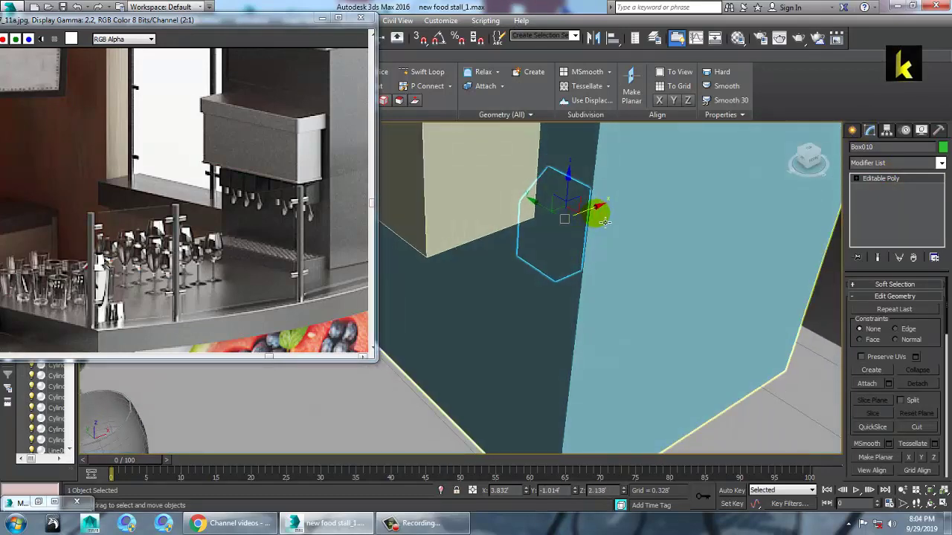
pyautogui.moveTo(597, 214); pyautogui.dragTo(582, 222)
pyautogui.moveTo(514, 231)
pyautogui.keyDown('alt'); pyautogui.mouseDown(button='middle')
pyautogui.moveTo(540, 197)
pyautogui.moveTo(555, 207)
pyautogui.moveTo(526, 244)
pyautogui.mouseUp(button='middle'); pyautogui.keyUp('alt')
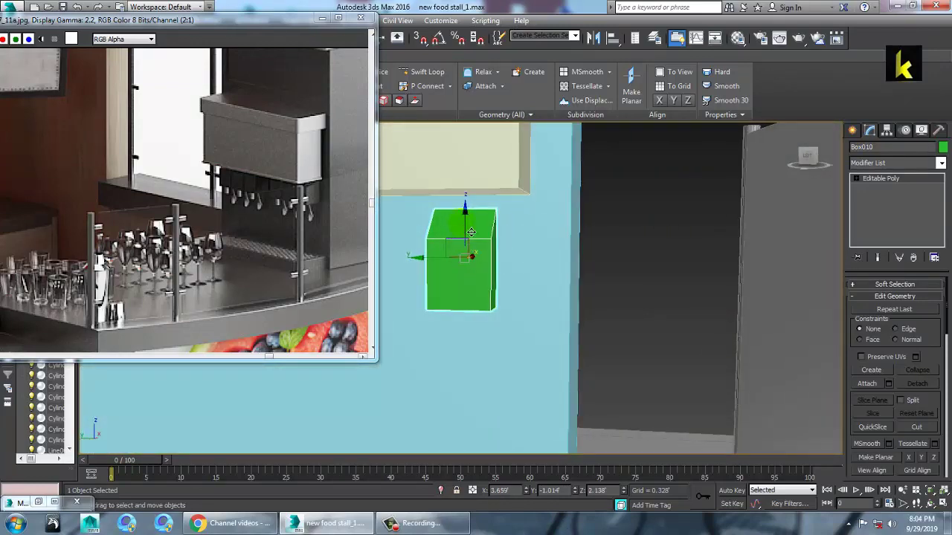
# - Move the small box up to about Z 2.148' and along X to about 3.723', tucked beneath the housing
pyautogui.moveTo(471, 233); pyautogui.dragTo(476, 217)
pyautogui.keyDown('alt'); pyautogui.moveTo(656, 261); pyautogui.dragTo(525, 261, button='middle'); pyautogui.keyUp('alt')
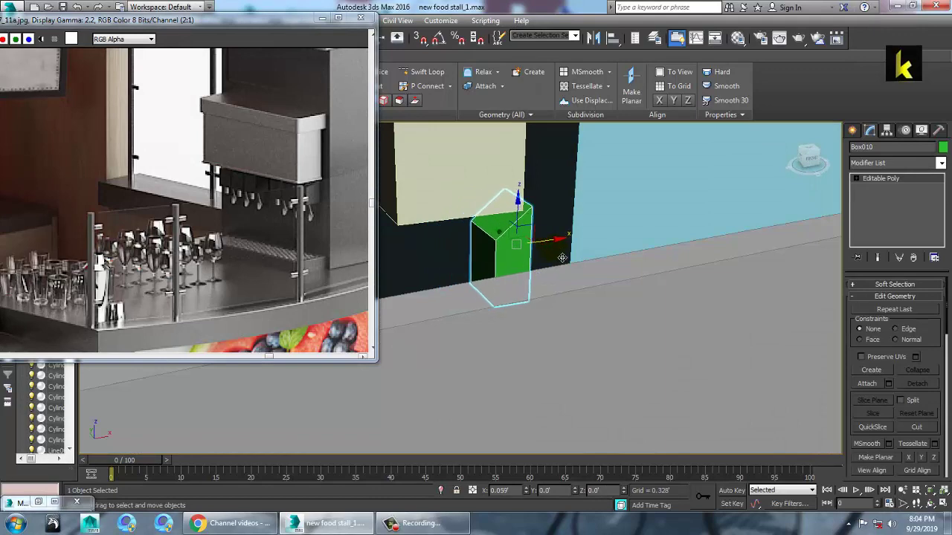
pyautogui.keyDown('alt'); pyautogui.moveTo(546, 263); pyautogui.dragTo(547, 244, button='middle'); pyautogui.keyUp('alt')
pyautogui.scroll(-8, 588, 244)
pyautogui.scroll(10, 554, 241)
pyautogui.scroll(-6, 554, 239)
pyautogui.scroll(2, 590, 242)
pyautogui.keyDown('alt'); pyautogui.moveTo(631, 291); pyautogui.dragTo(548, 283, button='middle'); pyautogui.keyUp('alt')
# - Move the small box's four front vertices about -0.01' along X to make it slightly deeper
pyautogui.press('1')
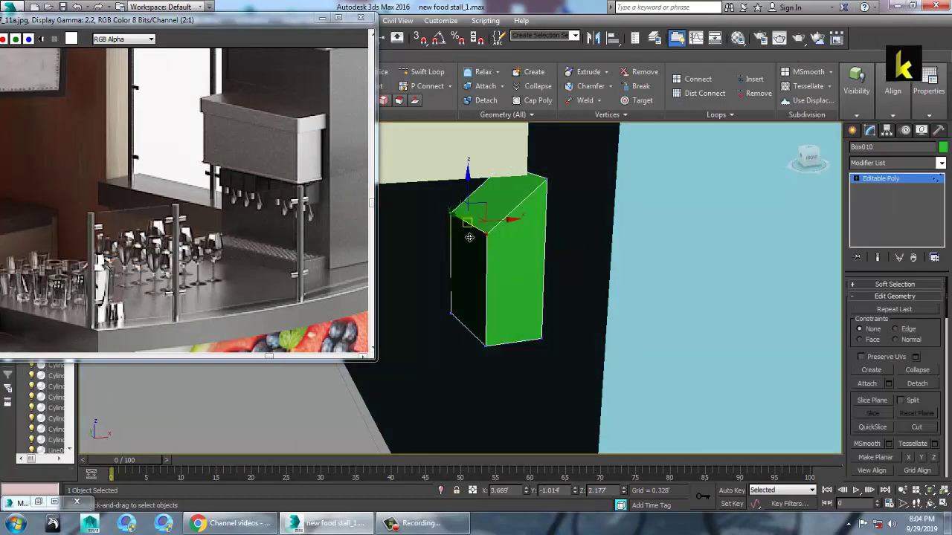
pyautogui.click(452, 315)
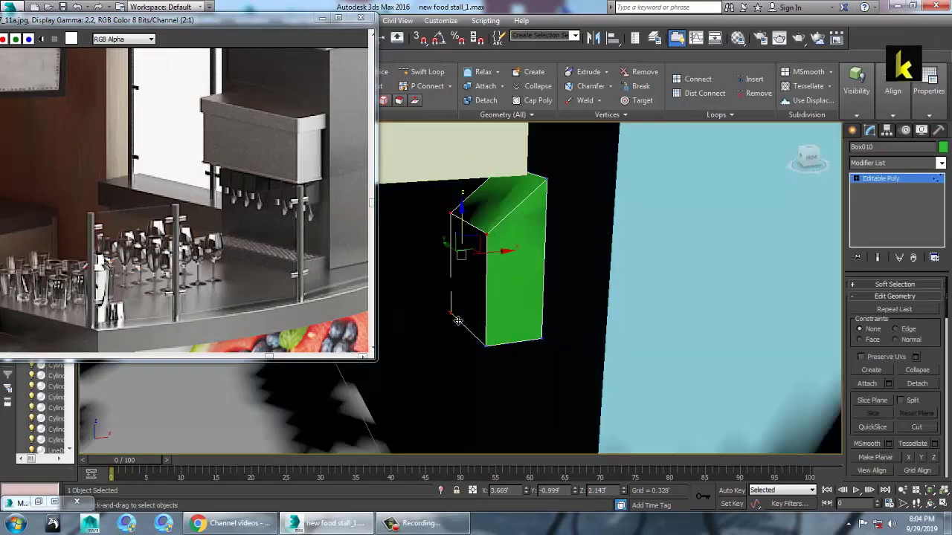
pyautogui.moveTo(519, 283); pyautogui.dragTo(508, 285)
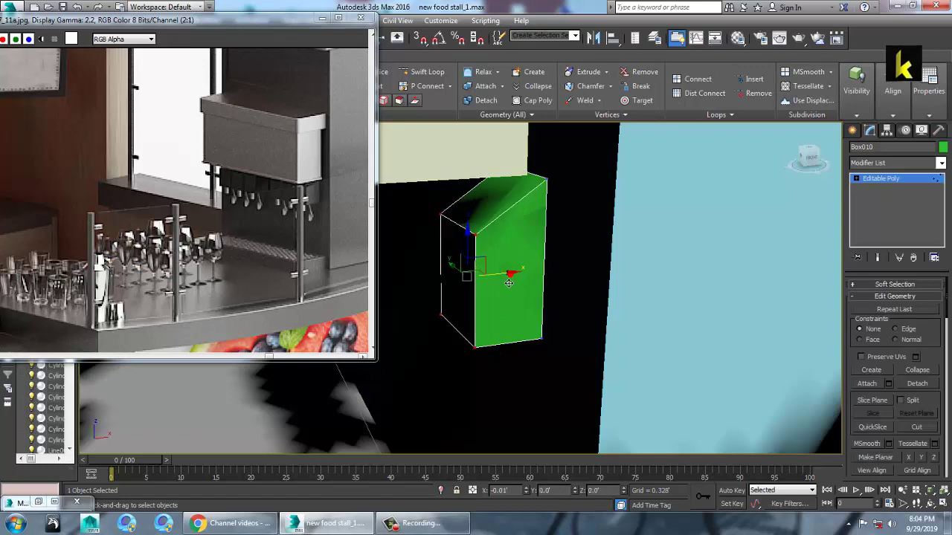
pyautogui.click(885, 183)
# - Clone the small box into four copies along Y beneath the housing, spaced about 0.326' apart
pyautogui.keyDown('alt'); pyautogui.moveTo(606, 285); pyautogui.dragTo(696, 272, button='middle'); pyautogui.keyUp('alt')
pyautogui.scroll(-5, 696, 272)
pyautogui.keyDown('shift'); pyautogui.moveTo(680, 273); pyautogui.dragTo(603, 271); pyautogui.keyUp('shift')
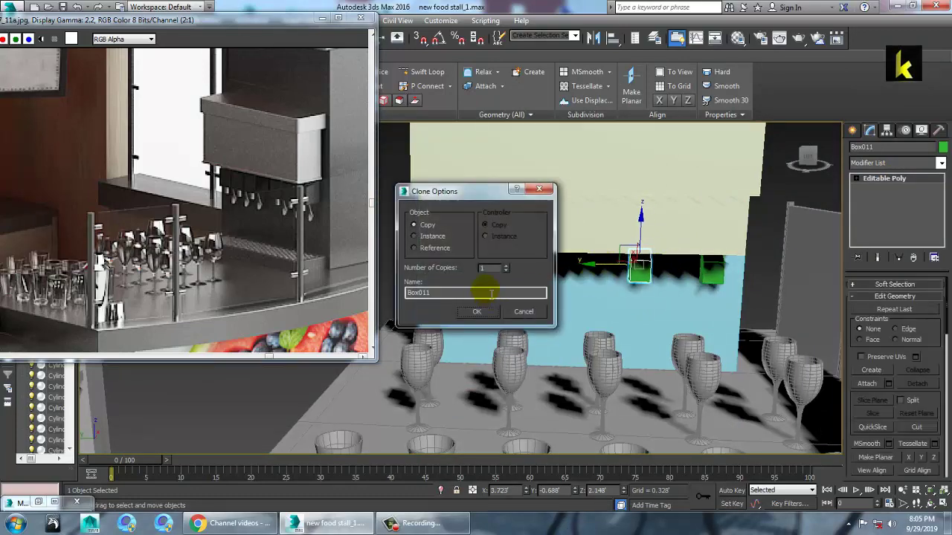
pyautogui.click(478, 314)
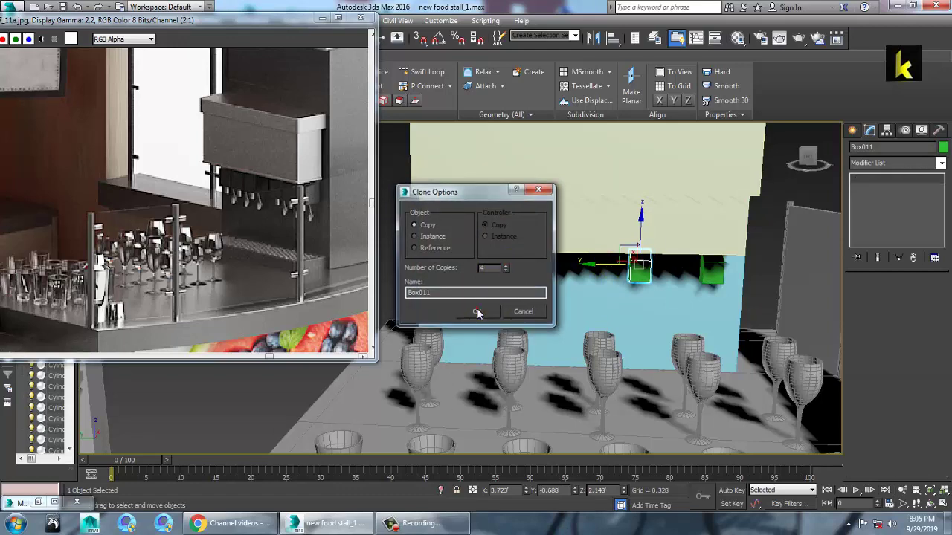
# - Draw a thin vertical box in the Left view, starting inside the end small box and reaching below it
pyautogui.moveTo(641, 294)
pyautogui.keyDown('alt'); pyautogui.mouseDown(button='middle')
pyautogui.moveTo(608, 281)
pyautogui.moveTo(630, 290)
pyautogui.mouseUp(button='middle'); pyautogui.keyUp('alt')
pyautogui.scroll(6, 629, 290)
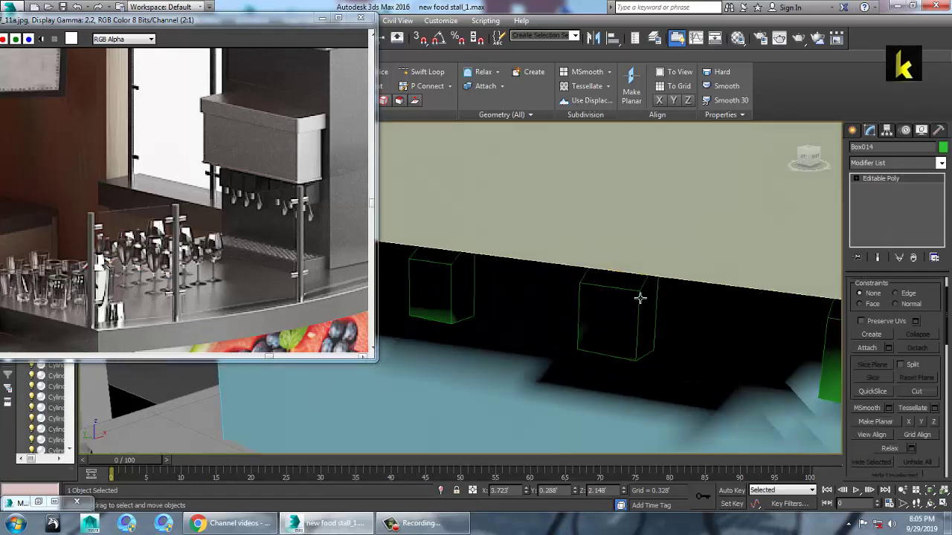
pyautogui.moveTo(689, 303); pyautogui.dragTo(620, 278, button='middle')
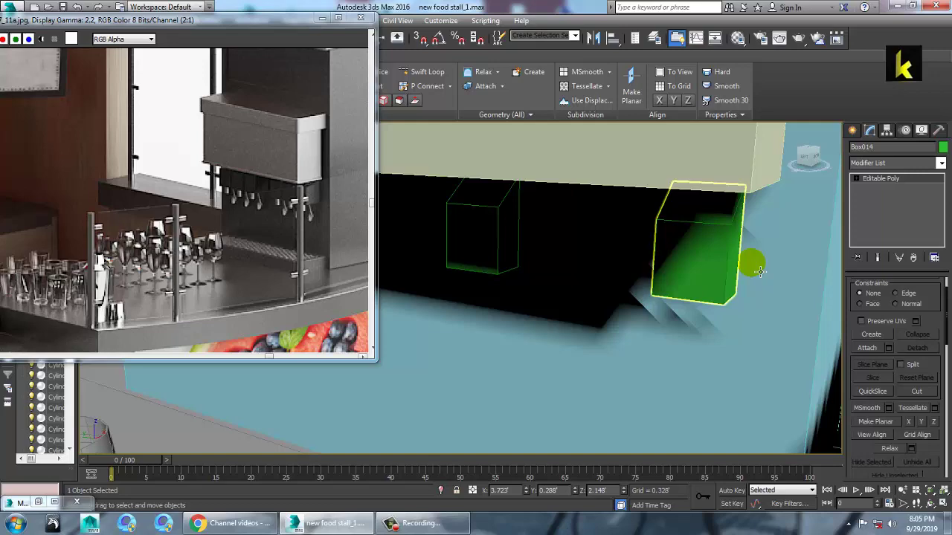
pyautogui.click(853, 131)
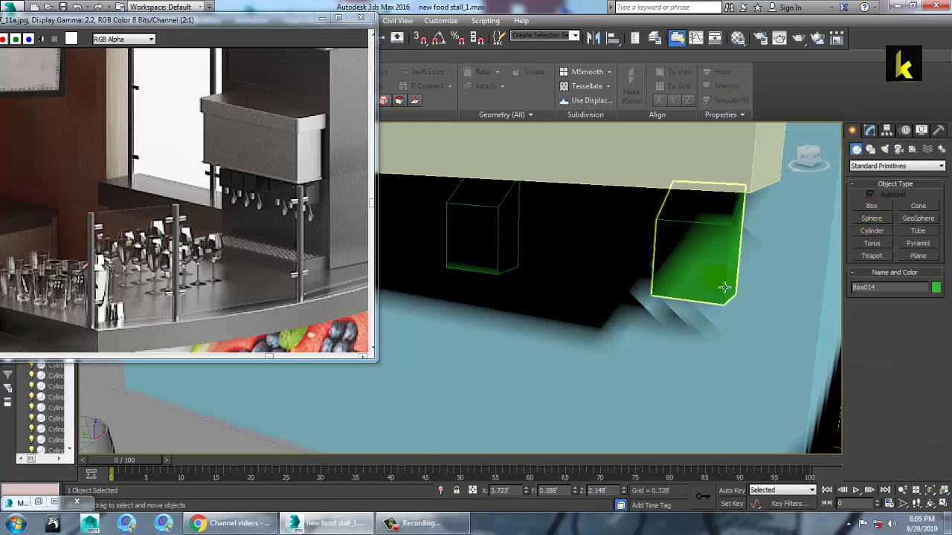
pyautogui.click(872, 206)
pyautogui.hotkey('alt', 'w')
pyautogui.moveTo(376, 387); pyautogui.dragTo(374, 348, button='middle')
pyautogui.hotkey('alt', 'w')
pyautogui.scroll(4, 609, 223)
pyautogui.moveTo(647, 268); pyautogui.dragTo(561, 279, button='middle')
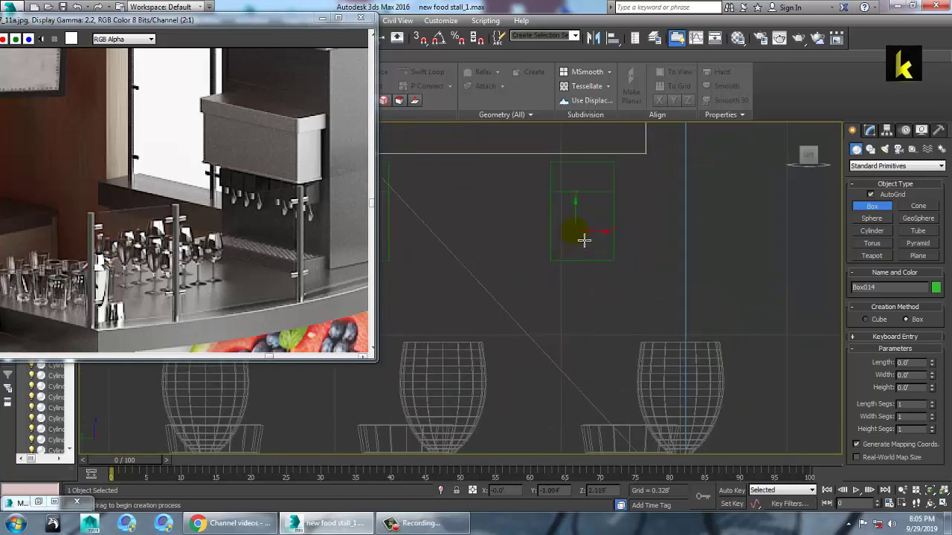
pyautogui.moveTo(584, 239); pyautogui.dragTo(594, 297)
pyautogui.click(592, 300)
# - Move the thin box along the X axis to about X 3.737', bringing it to the end small box
pyautogui.press('w')
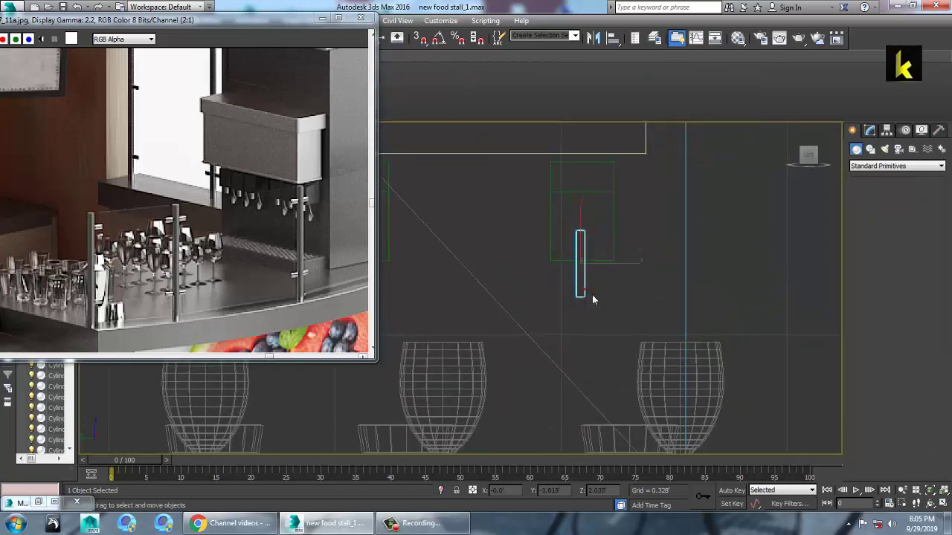
pyautogui.hotkey('alt', 'w')
pyautogui.middleClick(675, 351)
pyautogui.press('z')
pyautogui.hotkey('alt', 'w')
pyautogui.scroll(-8, 657, 351)
pyautogui.keyDown('alt'); pyautogui.moveTo(676, 340); pyautogui.dragTo(574, 362, button='middle'); pyautogui.keyUp('alt')
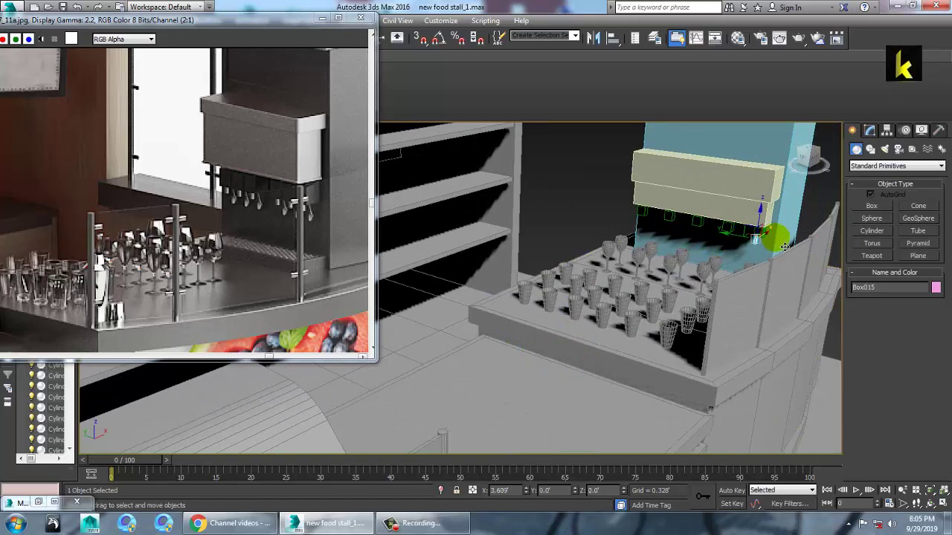
pyautogui.moveTo(788, 247); pyautogui.dragTo(789, 247)
pyautogui.press('z')
pyautogui.scroll(-4, 632, 280)
pyautogui.keyDown('alt'); pyautogui.moveTo(722, 272); pyautogui.dragTo(623, 312, button='middle'); pyautogui.keyUp('alt')
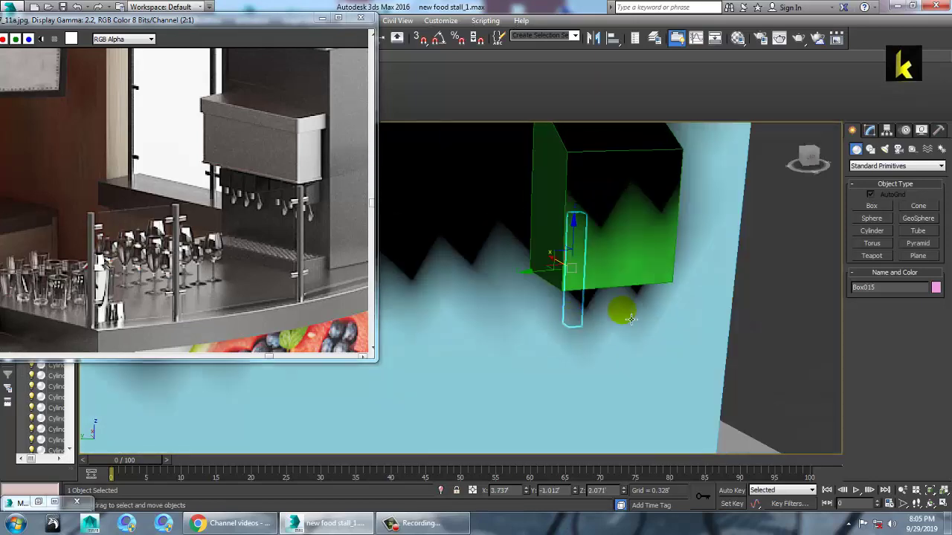
# - Reposition the thin box at about X 3.679' and Z 2.079', inside the small box with its lower part protruding
pyautogui.press('F3')
pyautogui.moveTo(544, 274)
pyautogui.mouseDown()
pyautogui.moveTo(635, 308)
pyautogui.moveTo(612, 309)
pyautogui.moveTo(627, 310)
pyautogui.mouseUp()
pyautogui.press('F3')
pyautogui.moveTo(652, 310)
pyautogui.keyDown('alt'); pyautogui.mouseDown(button='middle')
pyautogui.moveTo(632, 313)
pyautogui.moveTo(676, 317)
pyautogui.moveTo(603, 304)
pyautogui.mouseUp(button='middle'); pyautogui.keyUp('alt')
pyautogui.press('r')
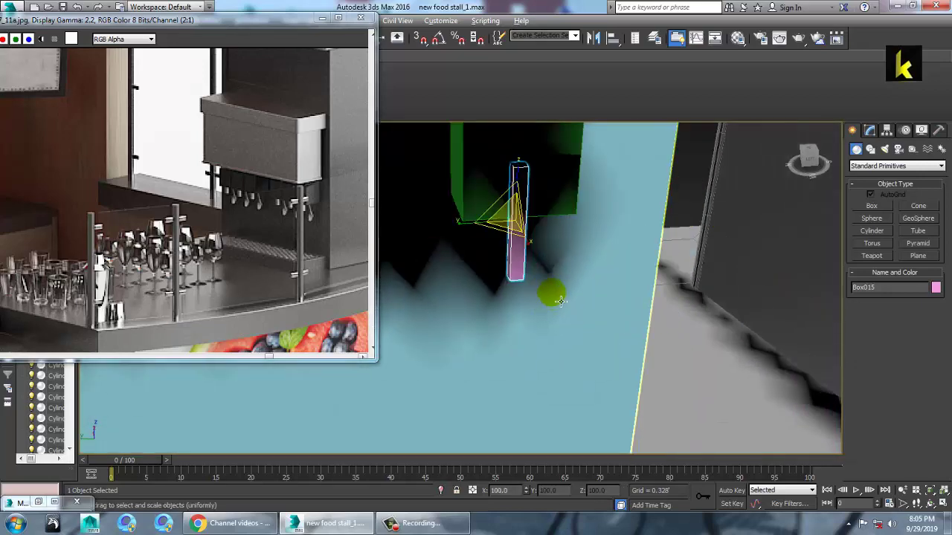
pyautogui.scroll(4, 537, 287)
pyautogui.moveTo(496, 251)
pyautogui.keyDown('alt'); pyautogui.mouseDown(button='middle')
pyautogui.moveTo(548, 270)
pyautogui.moveTo(547, 297)
pyautogui.moveTo(536, 282)
pyautogui.mouseUp(button='middle'); pyautogui.keyUp('alt')
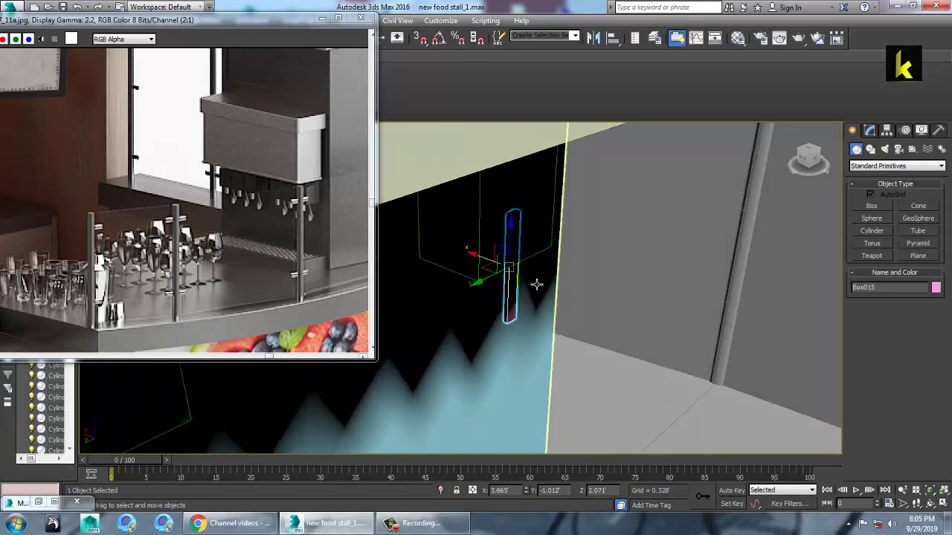
pyautogui.press('w')
pyautogui.keyDown('alt'); pyautogui.moveTo(485, 263); pyautogui.dragTo(503, 262, button='middle'); pyautogui.keyUp('alt')
pyautogui.moveTo(504, 244); pyautogui.dragTo(503, 235)
pyautogui.scroll(3, 524, 276)
pyautogui.keyDown('alt'); pyautogui.moveTo(542, 255); pyautogui.dragTo(518, 252, button='middle'); pyautogui.keyUp('alt')
pyautogui.scroll(3, 518, 253)
# - Convert the thin box to an Editable Poly
pyautogui.rightClick(488, 223)
pyautogui.moveTo(551, 342)
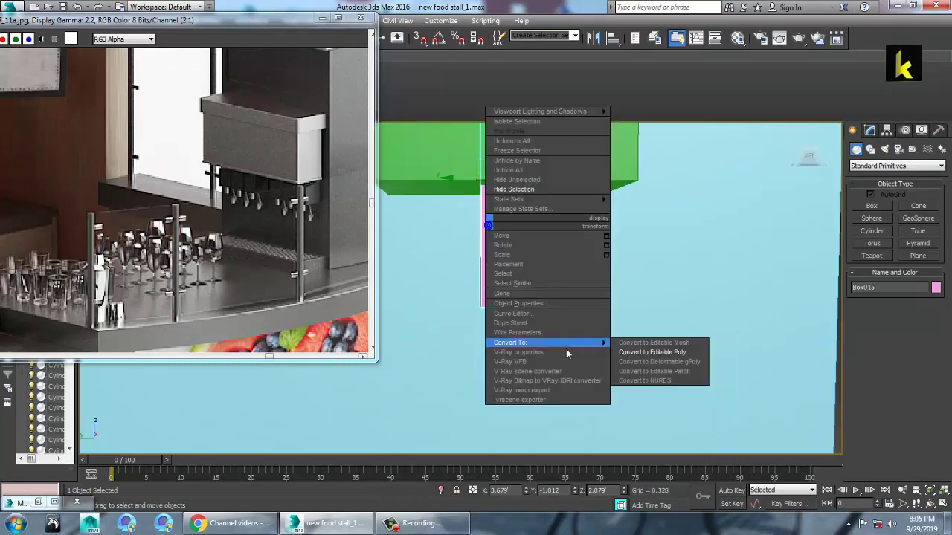
pyautogui.click(645, 354)
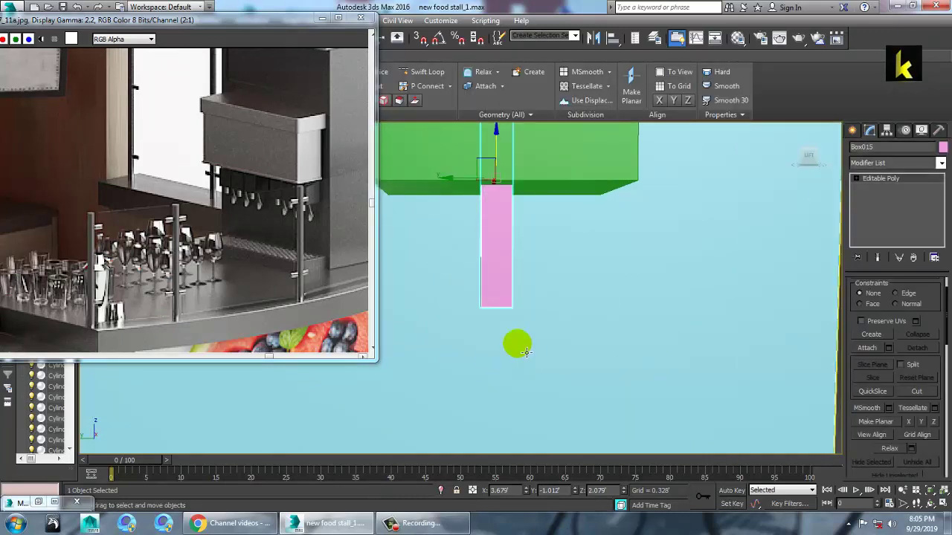
# - Extrude the thin box's bottom polygon downward in three successive segments of 0.013' each
pyautogui.press('4')
pyautogui.moveTo(440, 282); pyautogui.dragTo(513, 325)
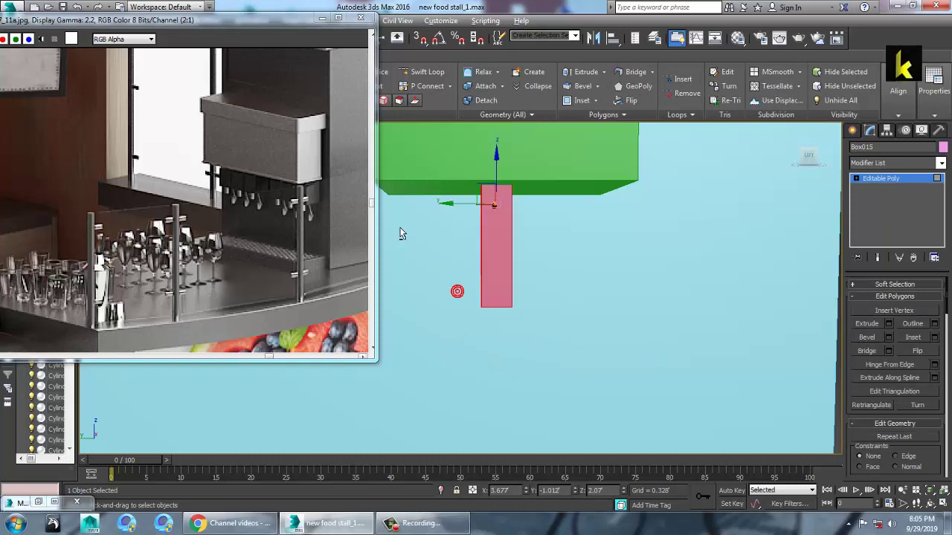
pyautogui.click(421, 233)
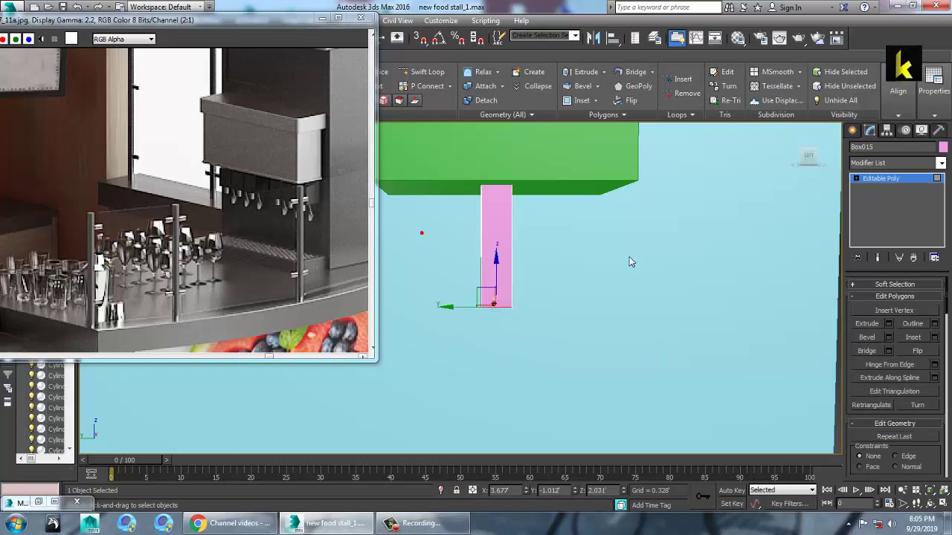
pyautogui.click(888, 324)
pyautogui.moveTo(472, 316)
pyautogui.mouseDown()
pyautogui.moveTo(479, 373)
pyautogui.moveTo(481, 353)
pyautogui.mouseUp()
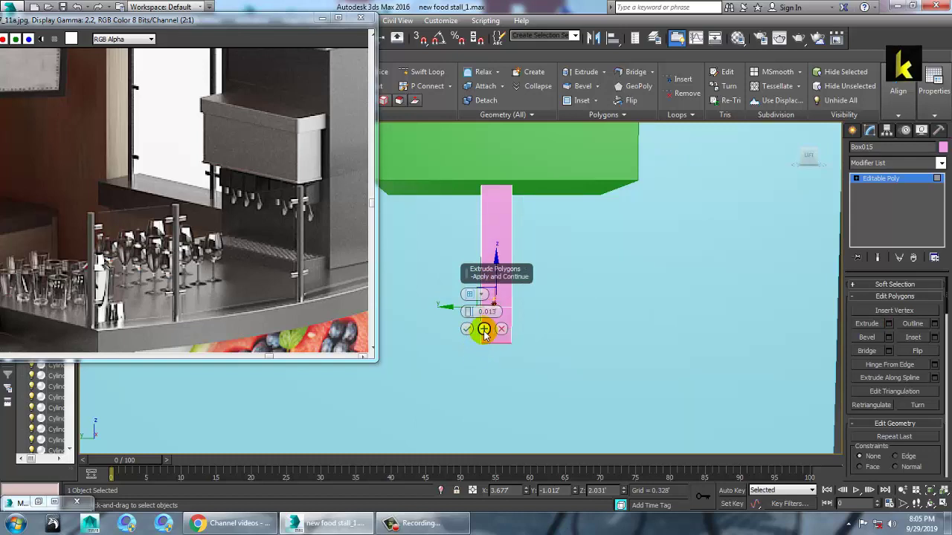
pyautogui.click(484, 330)
pyautogui.click(484, 331)
pyautogui.click(484, 330)
pyautogui.hotkey('ctrl', 'z')
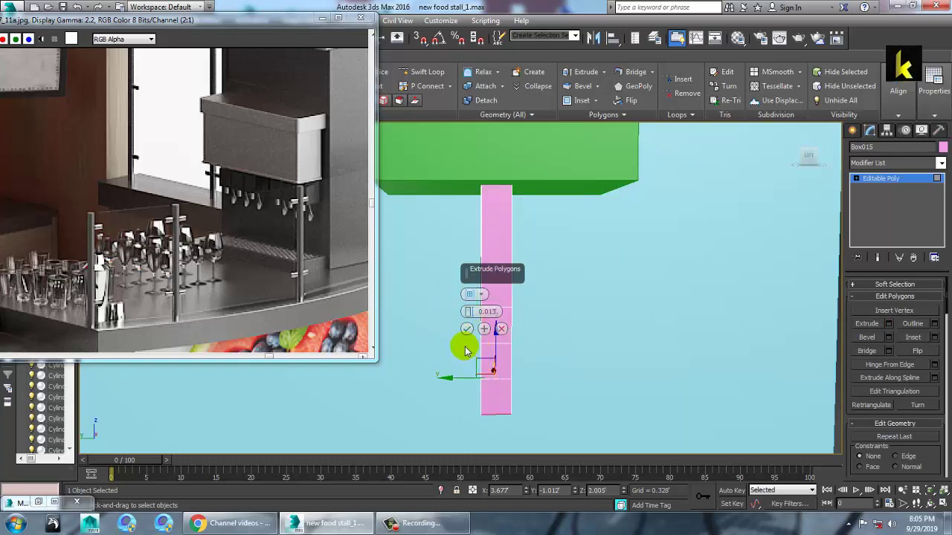
pyautogui.click(465, 331)
# - Scale the two middle vertex rows of the extruded segments wider along Y to form a spoon-shaped end
pyautogui.press('1')
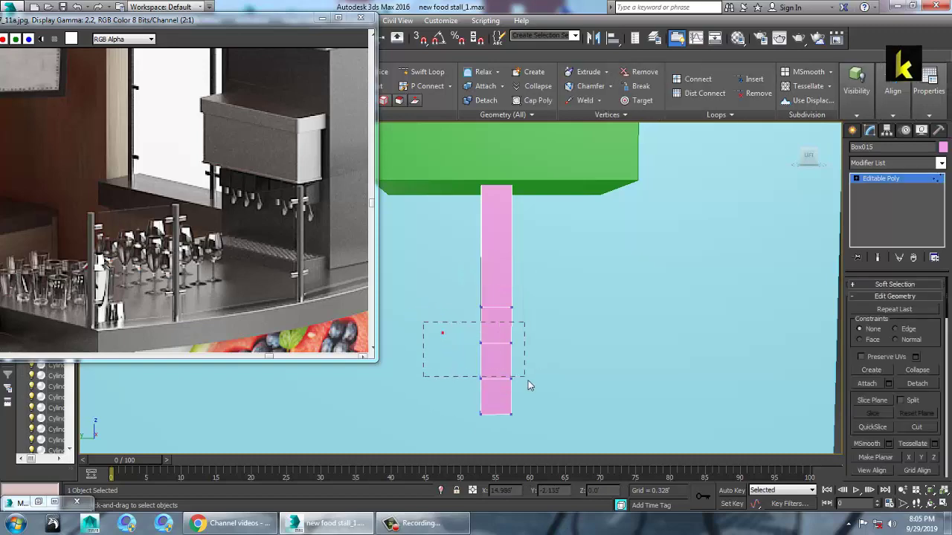
pyautogui.moveTo(528, 381); pyautogui.dragTo(530, 384)
pyautogui.moveTo(446, 361); pyautogui.dragTo(392, 358)
pyautogui.scroll(-5, 485, 358)
pyautogui.moveTo(485, 359)
pyautogui.keyDown('alt'); pyautogui.mouseDown(button='middle')
pyautogui.moveTo(527, 365)
pyautogui.moveTo(535, 355)
pyautogui.moveTo(503, 359)
pyautogui.mouseUp(button='middle'); pyautogui.keyUp('alt')
pyautogui.scroll(6, 524, 366)
pyautogui.scroll(-4, 511, 360)
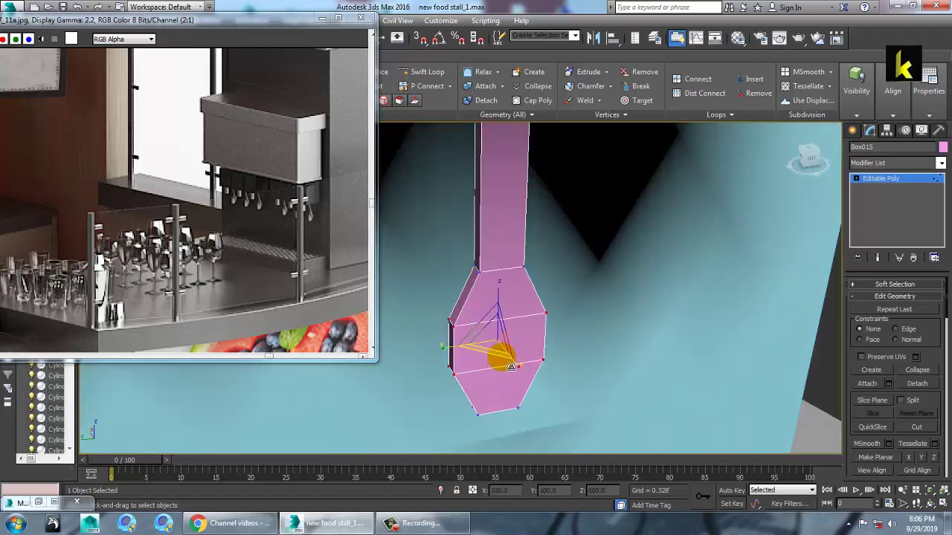
# - Inset the three front polygons of the spoon-shaped end together by 0.006'
pyautogui.press('4')
pyautogui.click(512, 305)
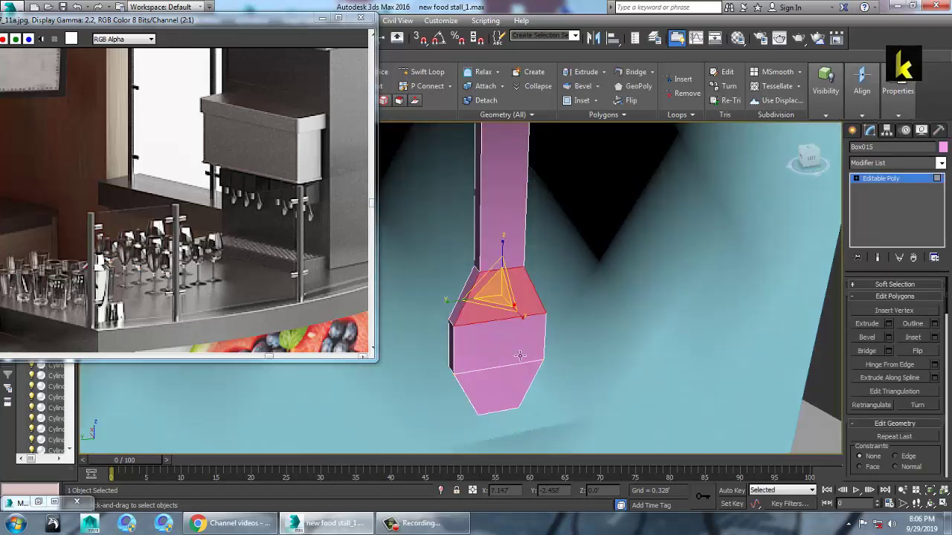
pyautogui.keyDown('ctrl'); pyautogui.click(519, 355); pyautogui.keyUp('ctrl')
pyautogui.keyDown('ctrl'); pyautogui.click(506, 383); pyautogui.keyUp('ctrl')
pyautogui.click(935, 337)
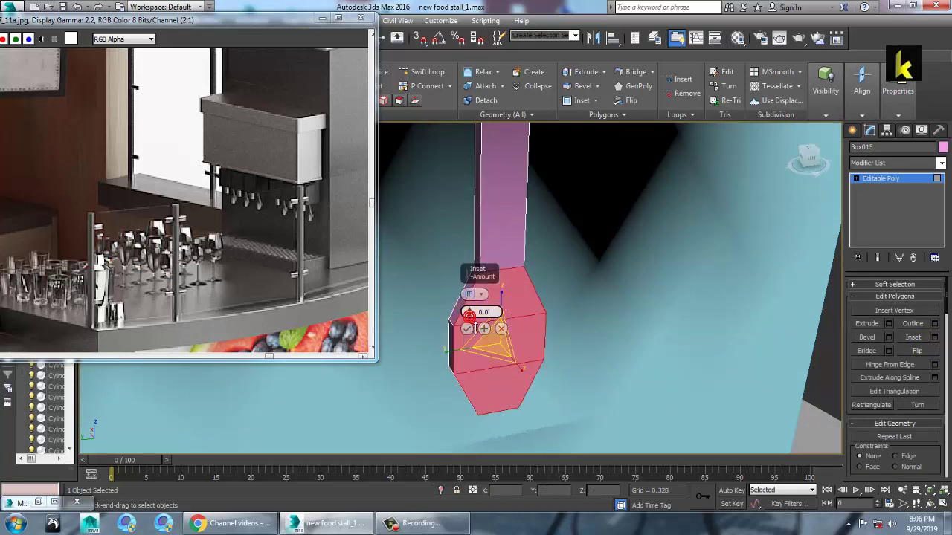
pyautogui.moveTo(469, 316); pyautogui.dragTo(479, 327)
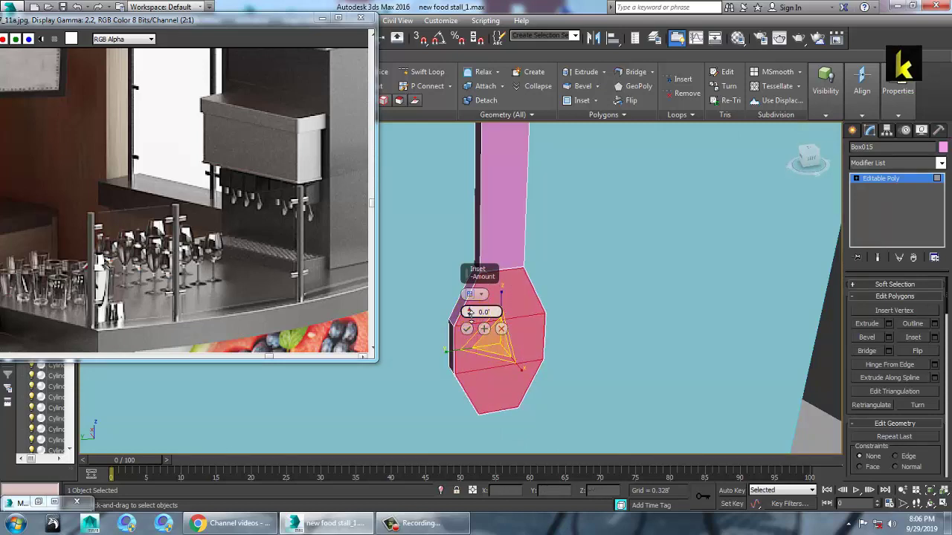
pyautogui.click(470, 313)
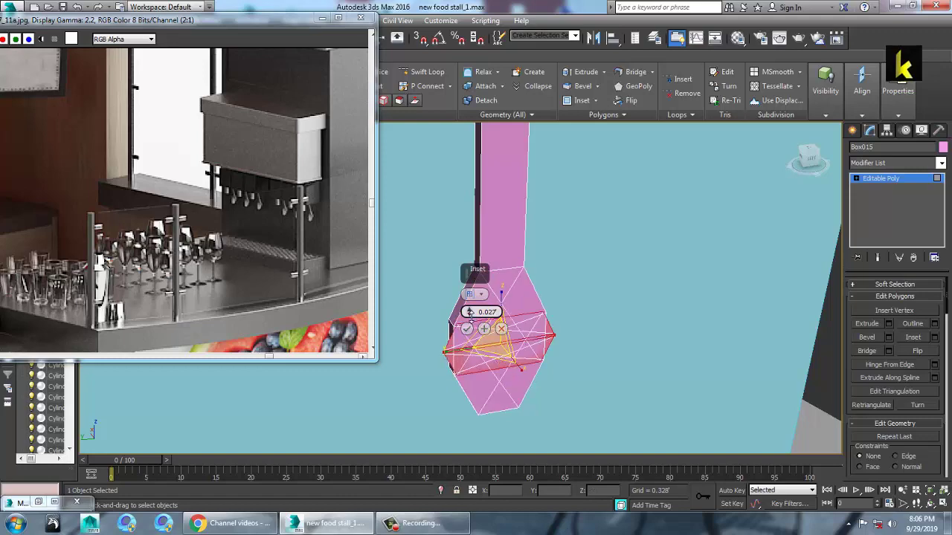
pyautogui.click(470, 313)
pyautogui.moveTo(470, 313); pyautogui.dragTo(473, 317)
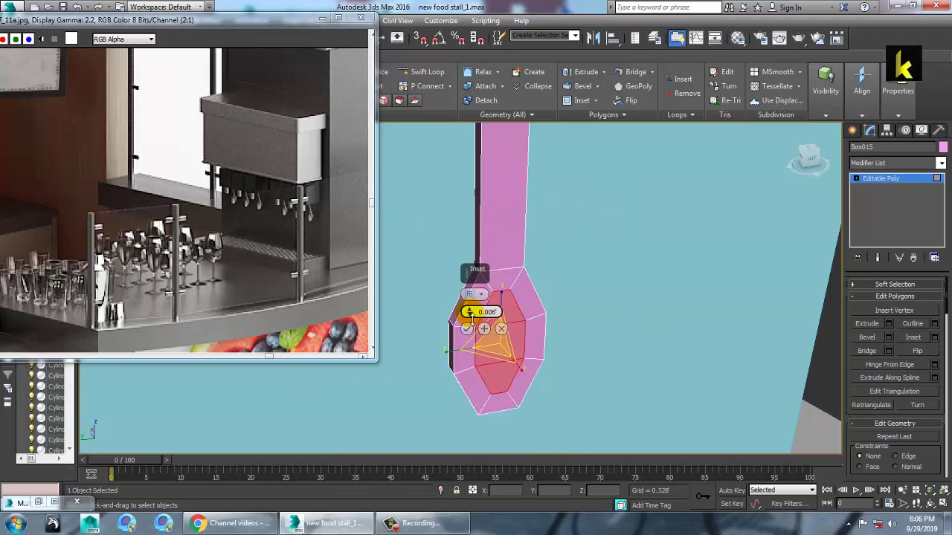
pyautogui.click(466, 329)
# - Push the inset polygons inward along X to about 3.677' to hollow the spoon-shaped end
pyautogui.scroll(5, 542, 330)
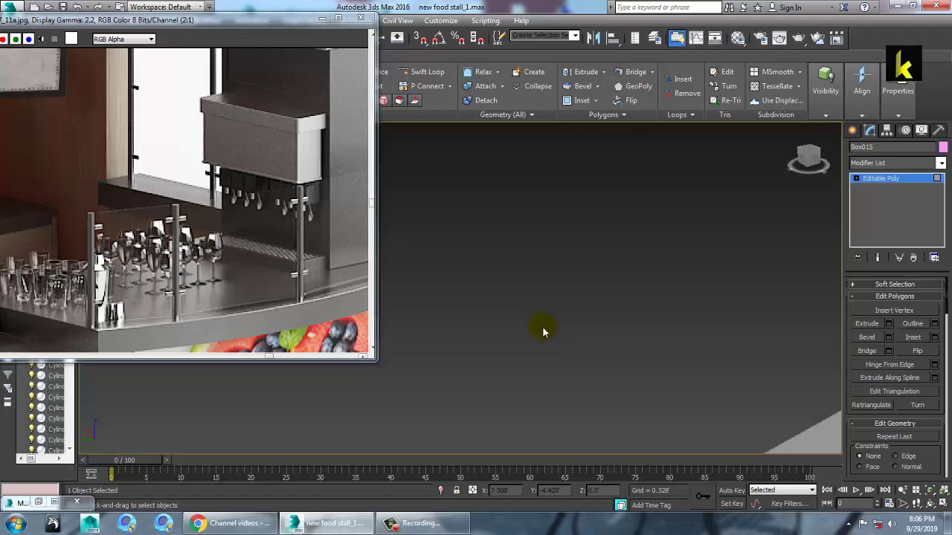
pyautogui.scroll(-3, 543, 332)
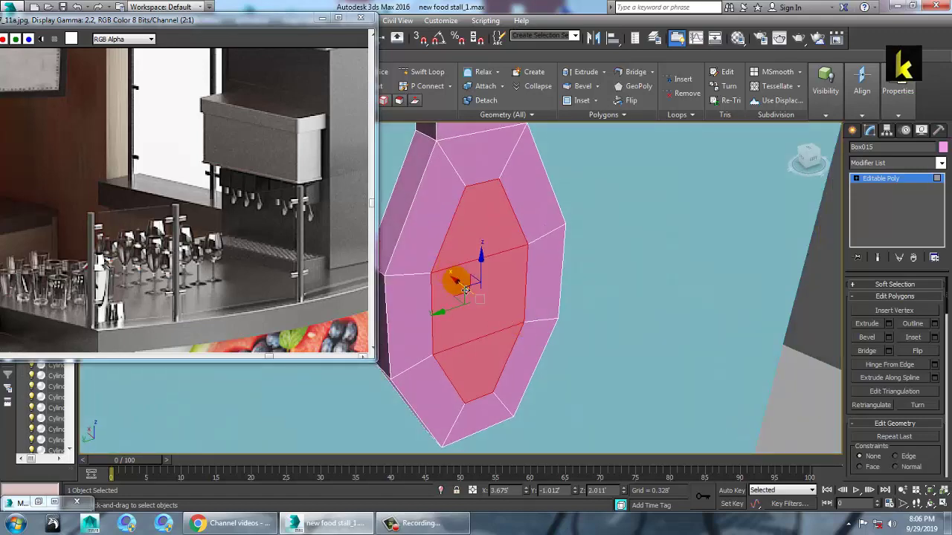
pyautogui.scroll(2, 453, 279)
pyautogui.moveTo(453, 286); pyautogui.dragTo(443, 277)
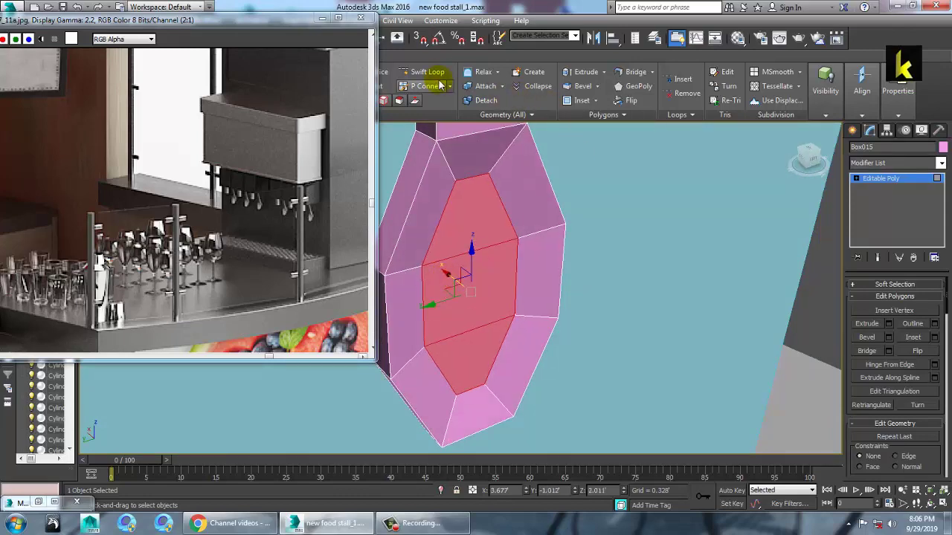
# - Add a Swift Loop around the recess's sloped sides and move it about -0.001' along X
pyautogui.click(434, 74)
pyautogui.click(507, 148)
pyautogui.rightClick(507, 147)
pyautogui.keyDown('alt'); pyautogui.moveTo(508, 202); pyautogui.dragTo(513, 217, button='middle'); pyautogui.keyUp('alt')
pyautogui.press('2')
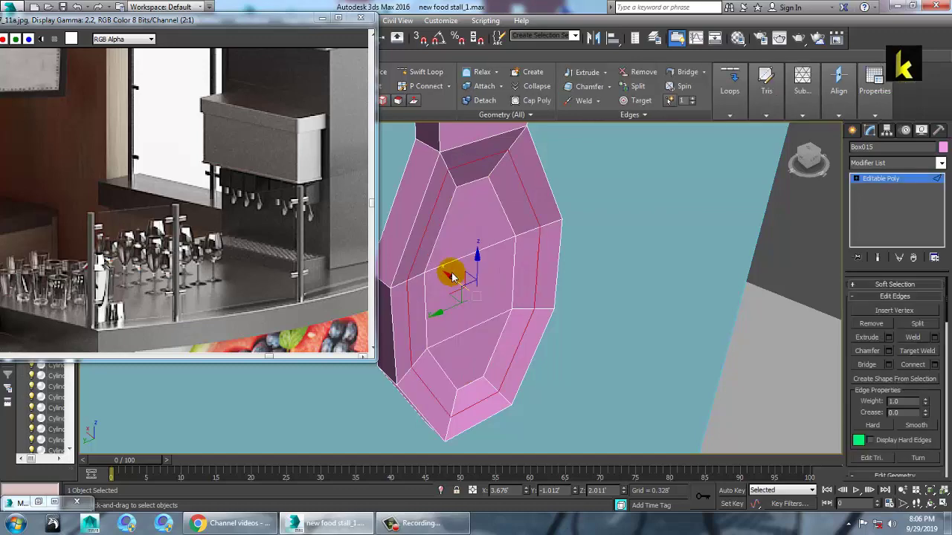
pyautogui.moveTo(455, 280); pyautogui.dragTo(455, 280)
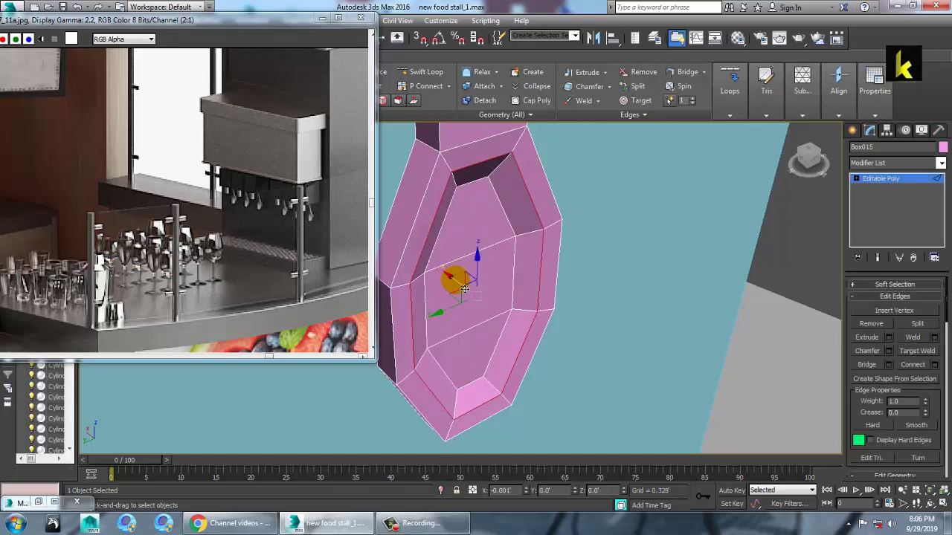
# - Rotate the vertices of the spoon-shaped end to tilt it relative to the lever's handle
pyautogui.scroll(-6, 491, 272)
pyautogui.moveTo(513, 256)
pyautogui.keyDown('alt'); pyautogui.mouseDown(button='middle')
pyautogui.moveTo(533, 265)
pyautogui.moveTo(520, 257)
pyautogui.mouseUp(button='middle'); pyautogui.keyUp('alt')
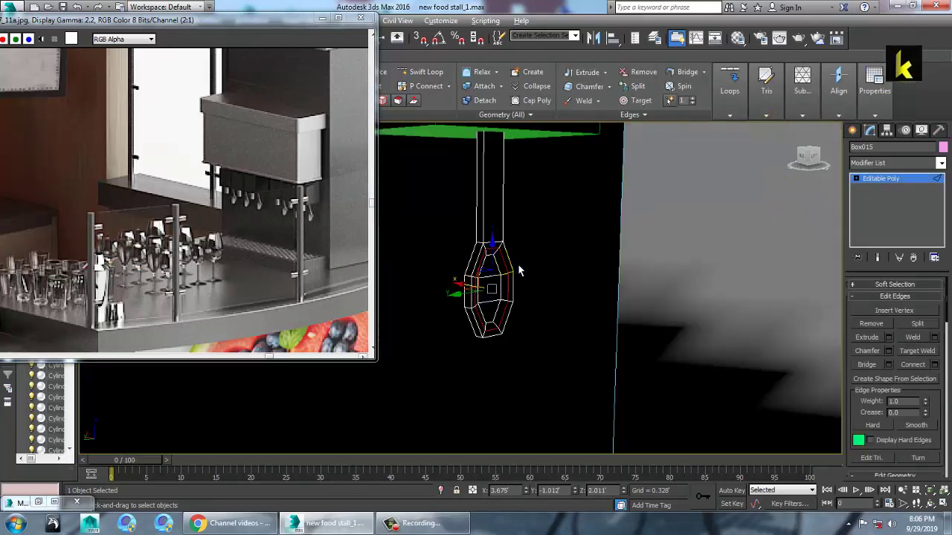
pyautogui.press('1')
pyautogui.keyDown('alt'); pyautogui.moveTo(522, 270); pyautogui.dragTo(528, 271, button='middle'); pyautogui.keyUp('alt')
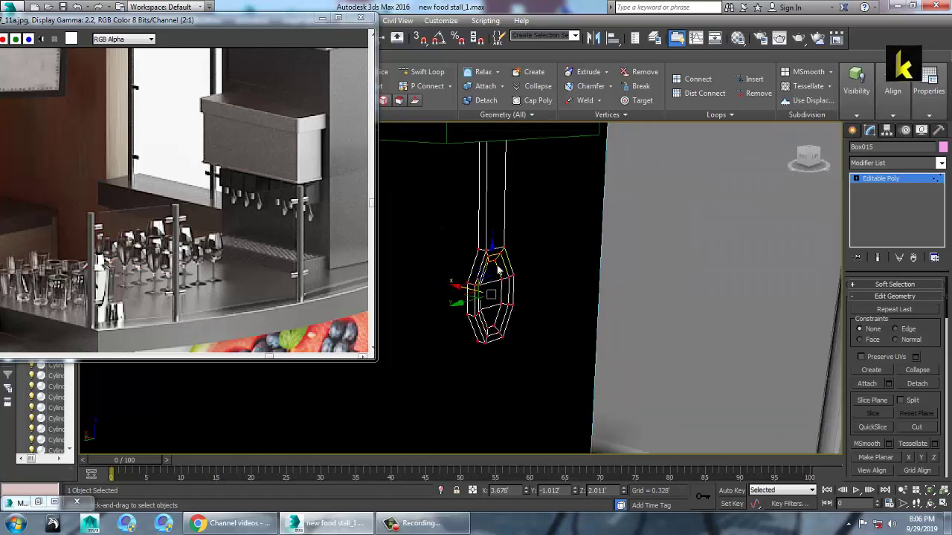
pyautogui.press('e')
pyautogui.moveTo(525, 282)
pyautogui.mouseDown()
pyautogui.moveTo(516, 269)
pyautogui.moveTo(509, 280)
pyautogui.moveTo(528, 310)
pyautogui.moveTo(525, 302)
pyautogui.mouseUp()
pyautogui.scroll(-4, 632, 277)
pyautogui.keyDown('alt'); pyautogui.moveTo(638, 276); pyautogui.dragTo(623, 269, button='middle'); pyautogui.keyUp('alt')
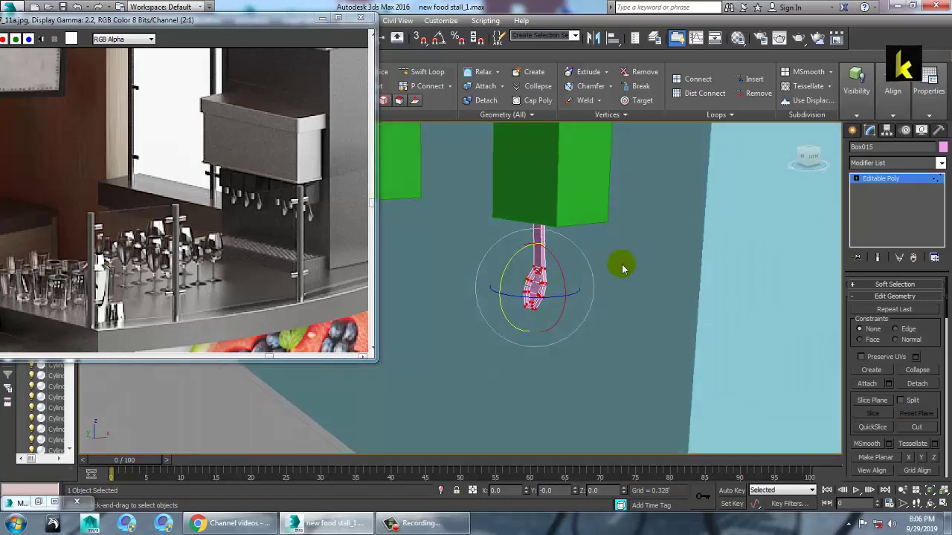
pyautogui.press('w')
pyautogui.click(892, 180)
# - Copy the finished lever along Y to the neighbouring nozzle box, at about -0.688'
pyautogui.moveTo(551, 223); pyautogui.dragTo(684, 251, button='middle')
pyautogui.keyDown('alt'); pyautogui.moveTo(606, 256); pyautogui.dragTo(677, 260, button='middle'); pyautogui.keyUp('alt')
pyautogui.moveTo(677, 261); pyautogui.dragTo(708, 269, button='middle')
pyautogui.moveTo(708, 267)
pyautogui.keyDown('shift'); pyautogui.mouseDown()
pyautogui.moveTo(669, 253)
pyautogui.moveTo(499, 236)
pyautogui.mouseUp(); pyautogui.keyUp('shift')
pyautogui.click(481, 311)
pyautogui.hotkey('alt', 'w')
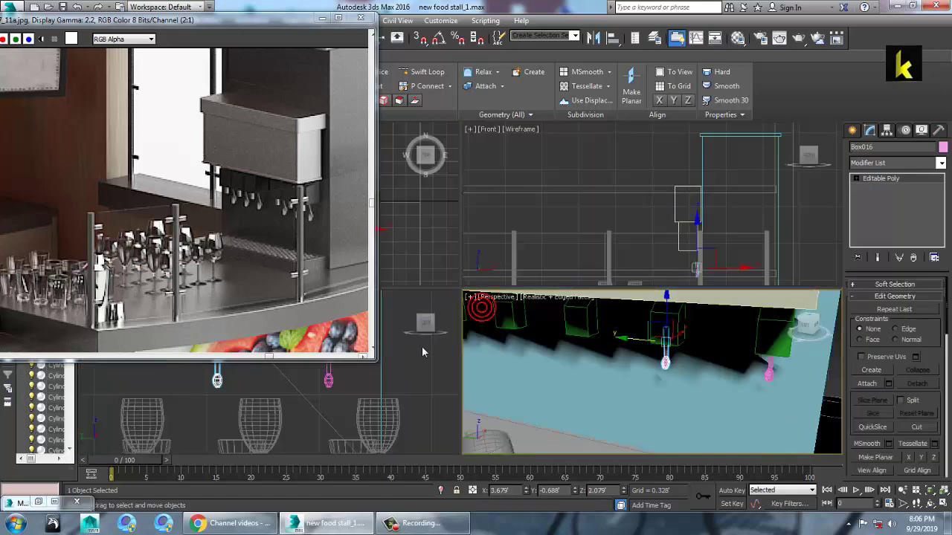
# - Make three more evenly spaced copies of the lever in the side view for the remaining nozzle boxes
pyautogui.rightClick(424, 351)
pyautogui.press('z')
pyautogui.hotkey('alt', 'w')
pyautogui.scroll(-6, 605, 283)
pyautogui.moveTo(473, 346)
pyautogui.mouseDown(button='middle')
pyautogui.moveTo(605, 283)
pyautogui.moveTo(625, 293)
pyautogui.mouseUp(button='middle')
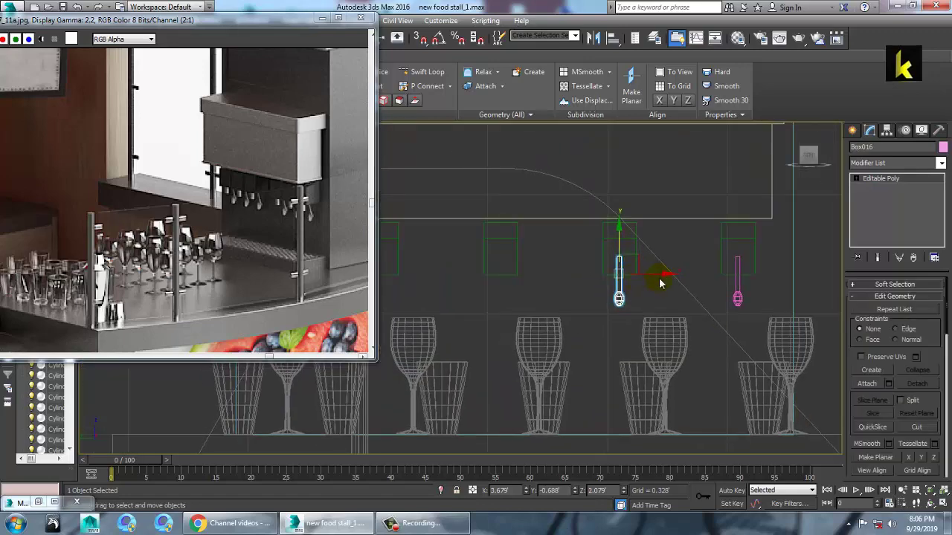
pyautogui.moveTo(660, 283)
pyautogui.keyDown('shift'); pyautogui.mouseDown()
pyautogui.moveTo(542, 300)
pyautogui.moveTo(548, 276)
pyautogui.mouseUp(); pyautogui.keyUp('shift')
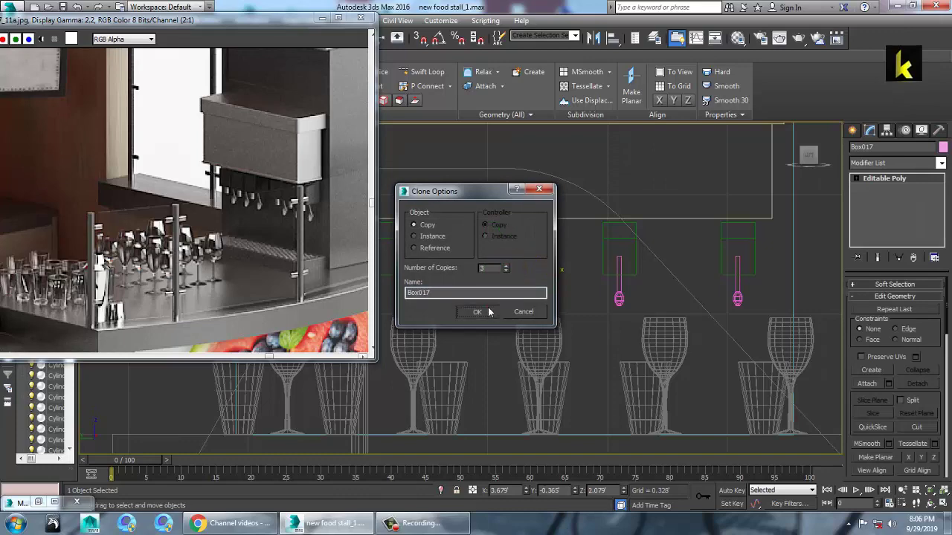
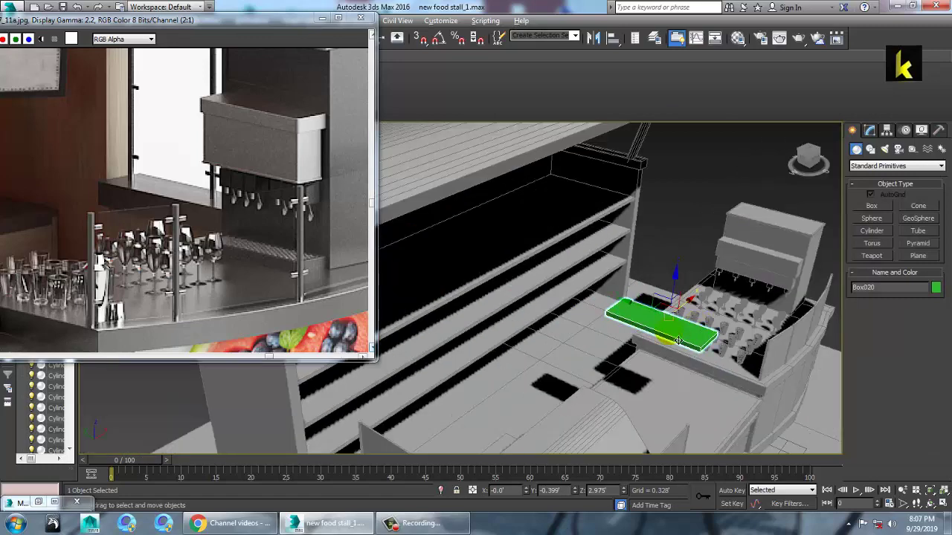
# - Move the green box along X to about 3.712', lining it up with the dispenser in the top view
pyautogui.moveTo(702, 316); pyautogui.dragTo(931, 269)
pyautogui.hotkey('alt', 'w')
pyautogui.middleClick(426, 246)
pyautogui.hotkey('alt', 'w')
pyautogui.press('z')
pyautogui.scroll(-7, 519, 246)
pyautogui.scroll(8, 523, 257)
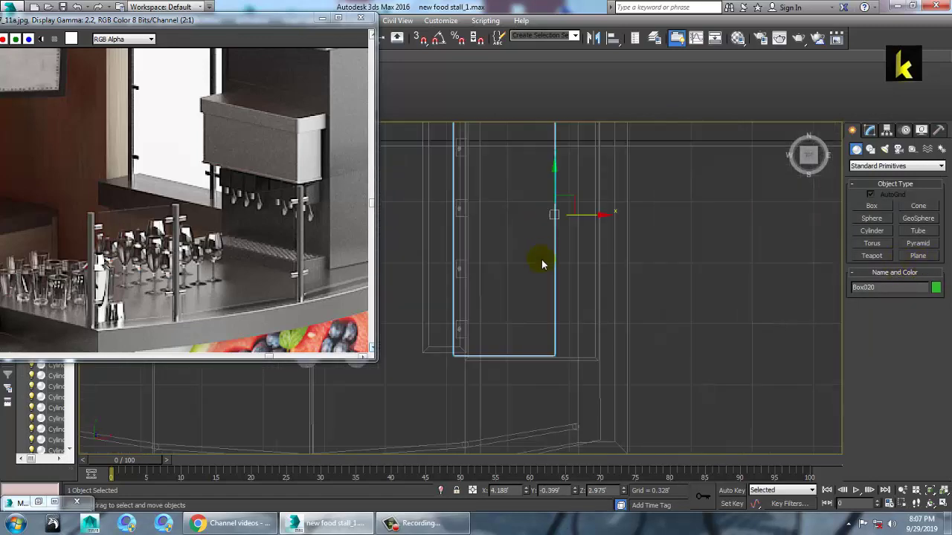
pyautogui.moveTo(602, 215); pyautogui.dragTo(522, 232)
# - Lower the green box along Z to about 2.137', below the dispenser housing
pyautogui.hotkey('alt', 'w')
pyautogui.middleClick(696, 352)
pyautogui.hotkey('alt', 'w')
pyautogui.press('z')
pyautogui.scroll(-3, 690, 343)
pyautogui.scroll(-3, 691, 343)
pyautogui.keyDown('alt'); pyautogui.moveTo(691, 342); pyautogui.dragTo(691, 293, button='middle'); pyautogui.keyUp('alt')
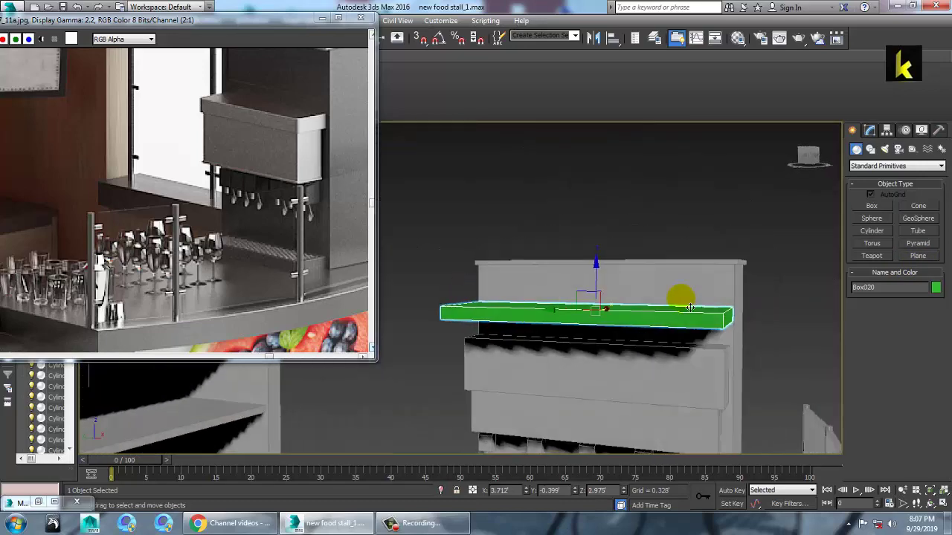
pyautogui.moveTo(595, 284); pyautogui.dragTo(657, 425)
pyautogui.moveTo(657, 425); pyautogui.dragTo(634, 294, button='middle')
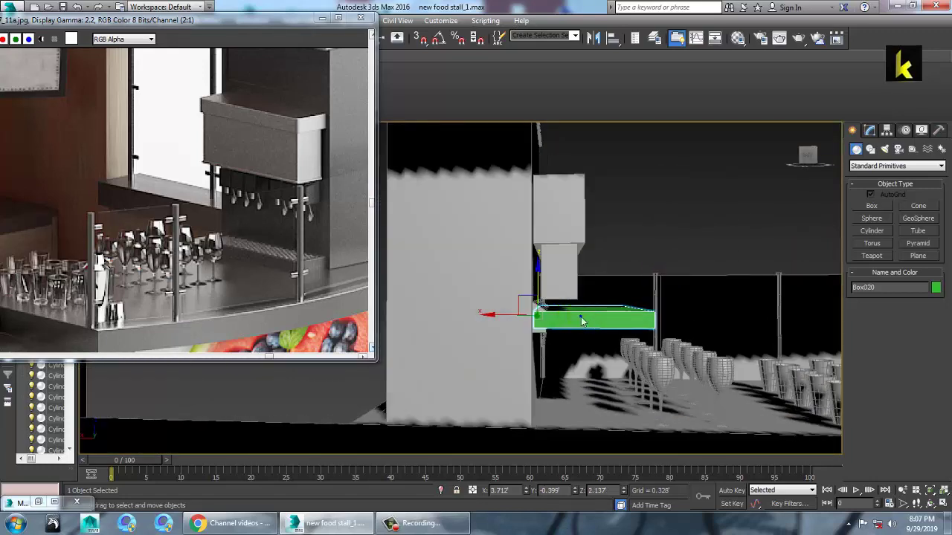
# - Convert the green box to an editable poly and pull its front vertices inward along X to narrow it
pyautogui.rightClick(589, 325)
pyautogui.moveTo(680, 435)
pyautogui.click(755, 446)
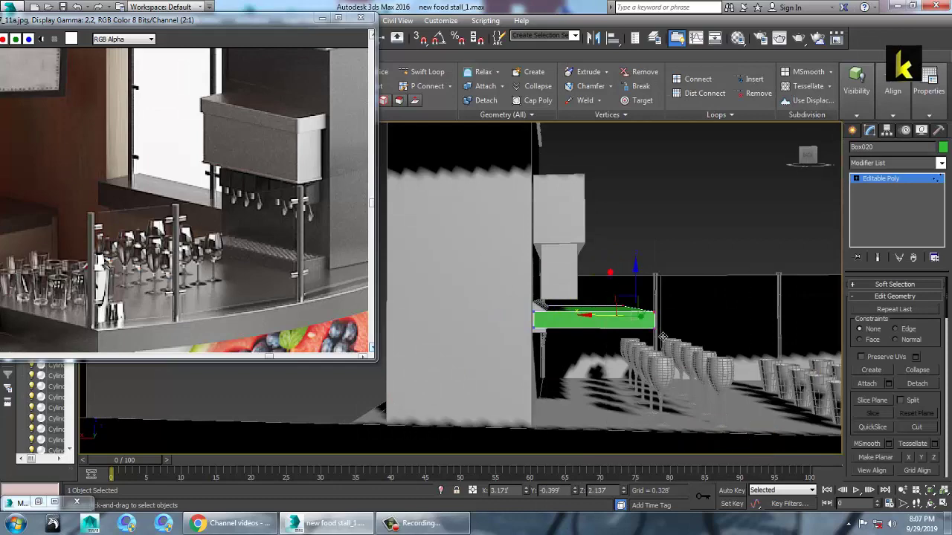
pyautogui.moveTo(601, 329); pyautogui.dragTo(552, 329)
pyautogui.click(882, 183)
# - Lower the green box onto the counter at about Z 1.679' and shift it to about X 3.725'
pyautogui.keyDown('alt'); pyautogui.moveTo(530, 287); pyautogui.dragTo(546, 209, button='middle'); pyautogui.keyUp('alt')
pyautogui.moveTo(533, 214); pyautogui.dragTo(529, 295)
pyautogui.keyDown('alt'); pyautogui.moveTo(654, 282); pyautogui.dragTo(585, 273, button='middle'); pyautogui.keyUp('alt')
pyautogui.scroll(4, 552, 330)
pyautogui.moveTo(485, 296); pyautogui.dragTo(478, 296)
# - Inset the top polygon of the green tray box to form a narrow rim
pyautogui.rightClick(526, 301)
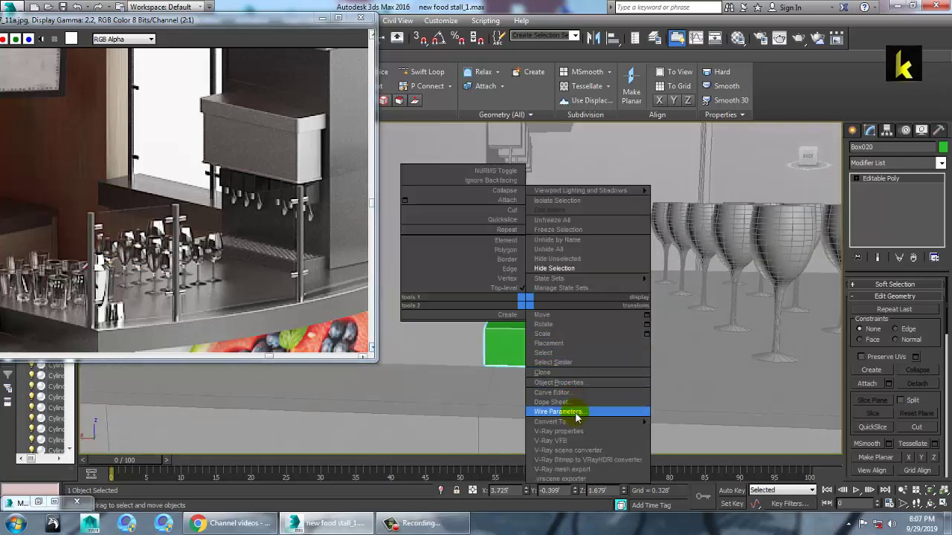
pyautogui.moveTo(584, 425)
pyautogui.click(690, 432)
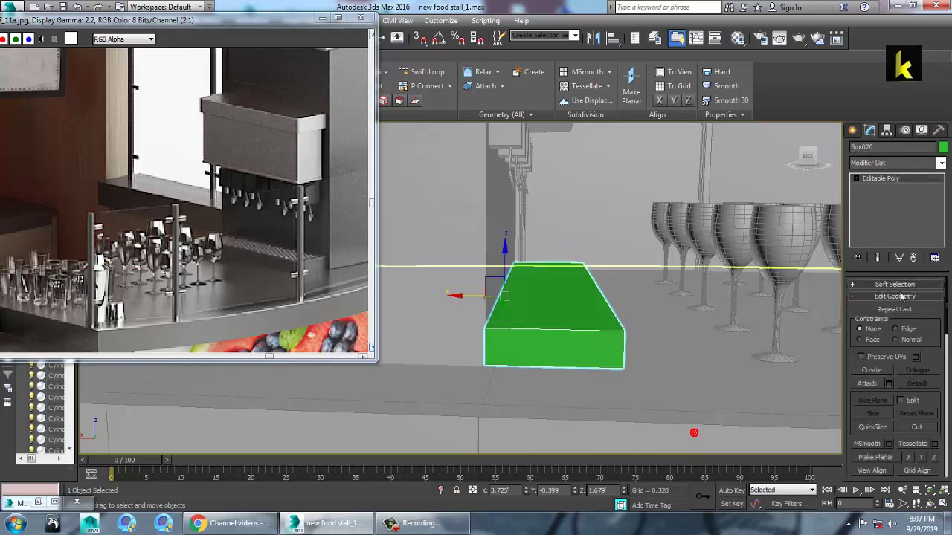
pyautogui.press('4')
pyautogui.click(566, 319)
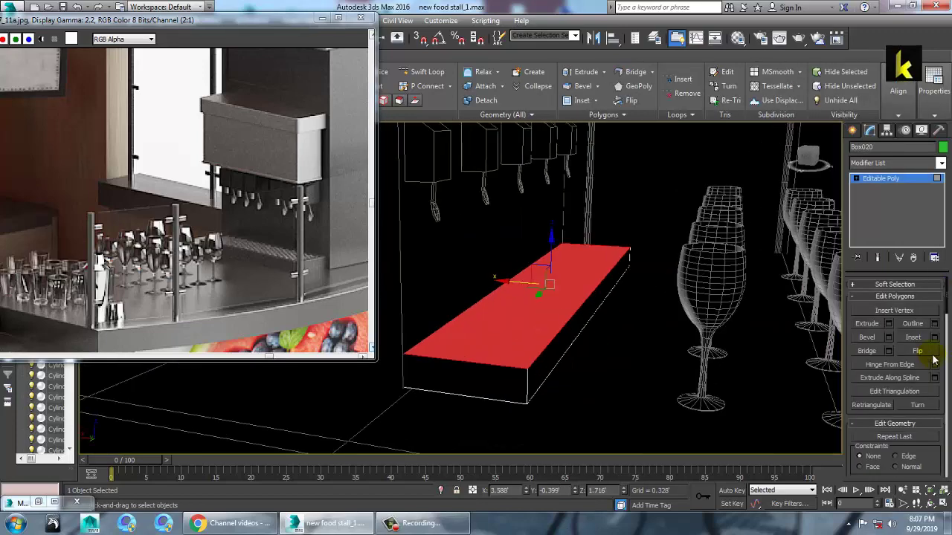
pyautogui.click(935, 337)
pyautogui.click(468, 329)
pyautogui.press('F3')
pyautogui.moveTo(513, 343)
pyautogui.keyDown('alt'); pyautogui.mouseDown(button='middle')
pyautogui.moveTo(672, 350)
pyautogui.moveTo(665, 329)
pyautogui.moveTo(595, 315)
pyautogui.moveTo(656, 345)
pyautogui.moveTo(645, 323)
pyautogui.moveTo(688, 334)
pyautogui.moveTo(678, 328)
pyautogui.mouseUp(button='middle'); pyautogui.keyUp('alt')
pyautogui.press('F3')
pyautogui.scroll(-5, 595, 316)
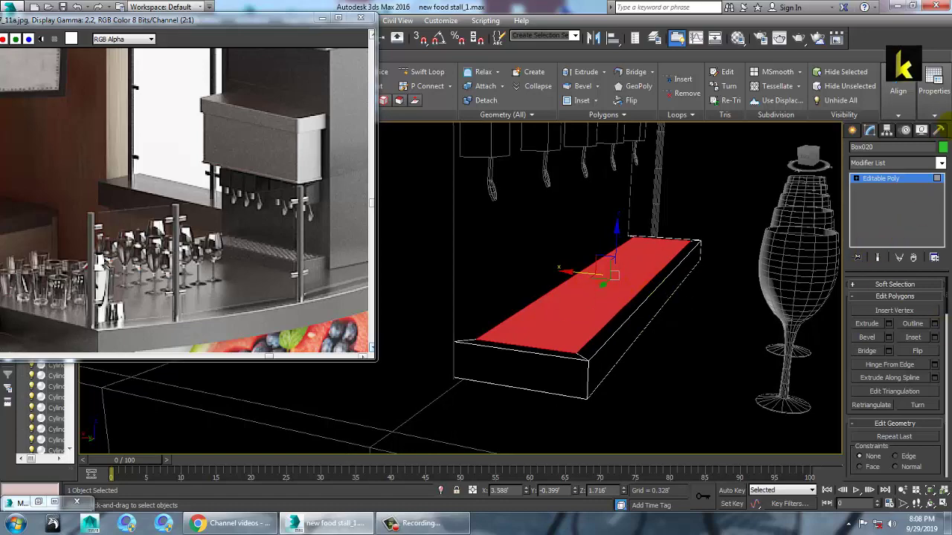
# - Change the tray's object color to light grey
pyautogui.click(878, 178)
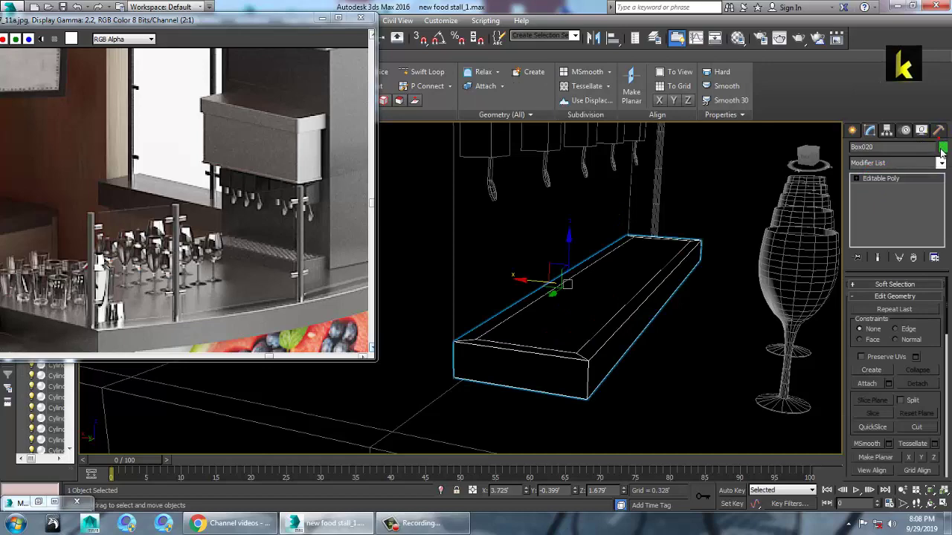
pyautogui.click(941, 148)
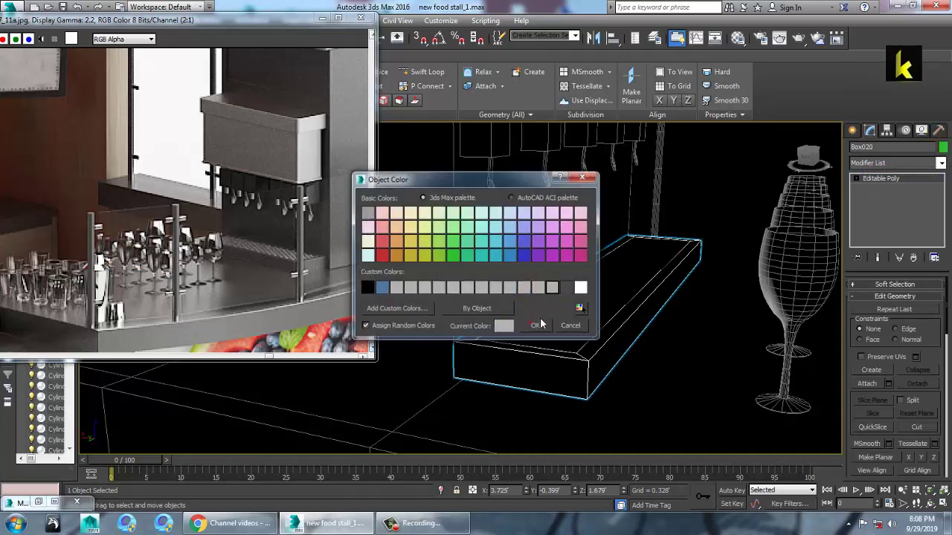
pyautogui.click(532, 327)
# - Examine the whole food stall from several angles to check the dispenser and tray against the counter and shelves
pyautogui.press('F3')
pyautogui.scroll(-5, 563, 293)
pyautogui.keyDown('alt'); pyautogui.moveTo(563, 293); pyautogui.dragTo(542, 319, button='middle'); pyautogui.keyUp('alt')
pyautogui.click(607, 304)
pyautogui.keyDown('alt'); pyautogui.moveTo(607, 304); pyautogui.dragTo(586, 330, button='middle'); pyautogui.keyUp('alt')
pyautogui.scroll(5, 586, 330)
pyautogui.scroll(-3, 637, 354)
pyautogui.keyDown('alt'); pyautogui.moveTo(638, 354); pyautogui.dragTo(709, 316, button='middle'); pyautogui.keyUp('alt')
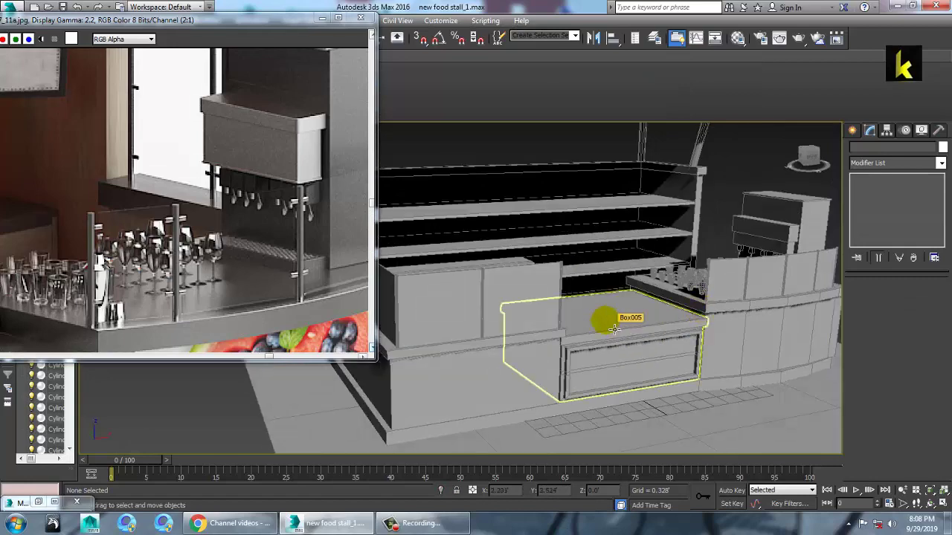
pyautogui.keyDown('alt'); pyautogui.moveTo(694, 250); pyautogui.dragTo(559, 217, button='middle'); pyautogui.keyUp('alt')
pyautogui.scroll(-4, 560, 217)
pyautogui.keyDown('alt'); pyautogui.moveTo(609, 237); pyautogui.dragTo(578, 277, button='middle'); pyautogui.keyUp('alt')
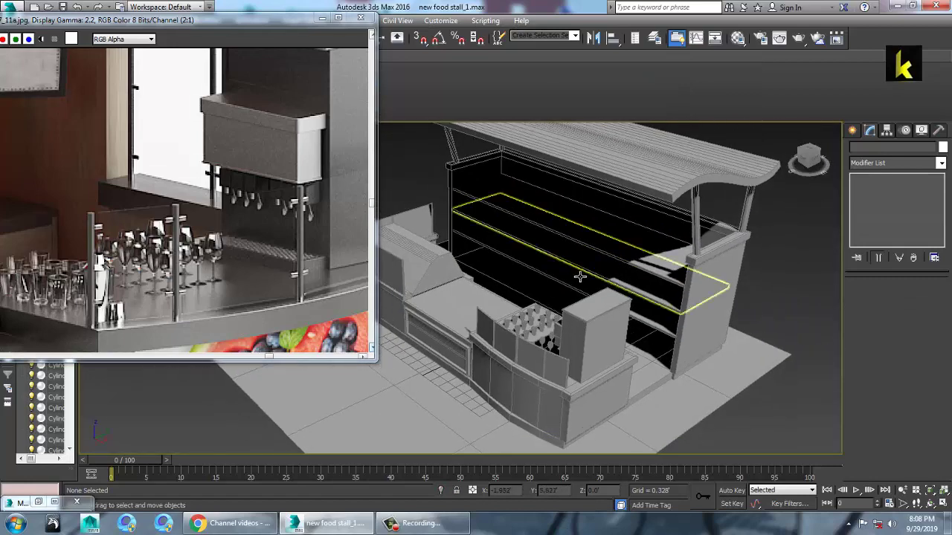
# - Create a box in the gap between the curved counter and the shelf wall, about 1.861' long, 0.306' wide and 1.002' high
pyautogui.scroll(-5, 587, 290)
pyautogui.keyDown('alt'); pyautogui.moveTo(600, 308); pyautogui.dragTo(631, 330, button='middle'); pyautogui.keyUp('alt')
pyautogui.scroll(5, 657, 314)
pyautogui.click(853, 131)
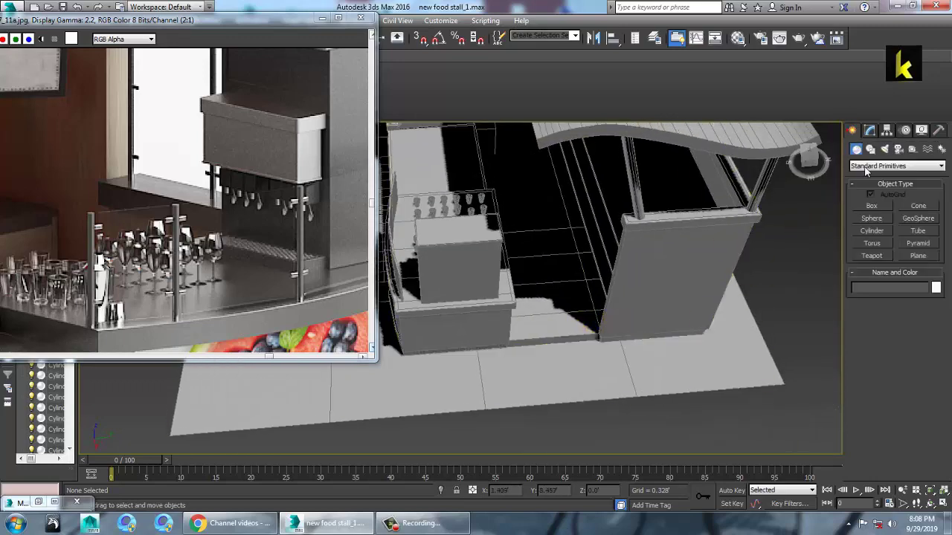
pyautogui.click(867, 209)
pyautogui.scroll(-2, 541, 360)
pyautogui.scroll(8, 546, 351)
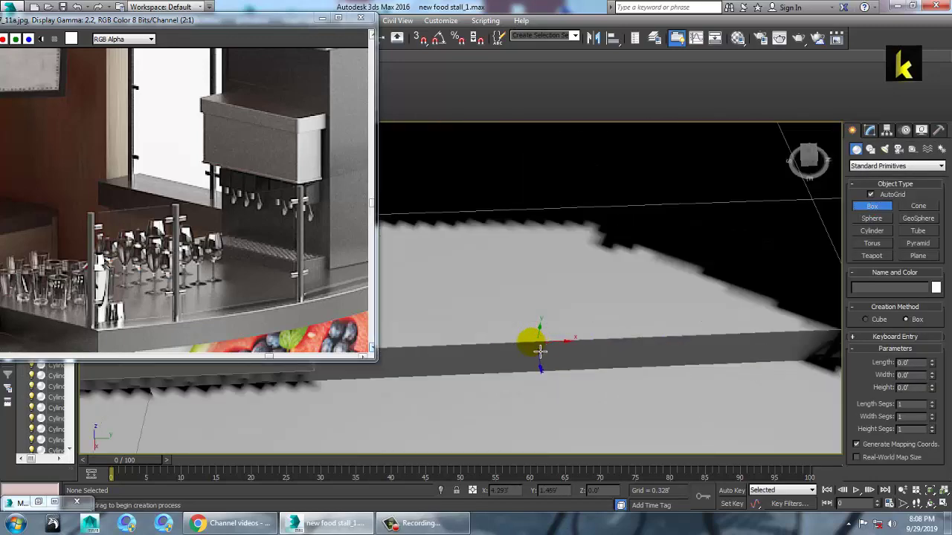
pyautogui.scroll(-2, 498, 344)
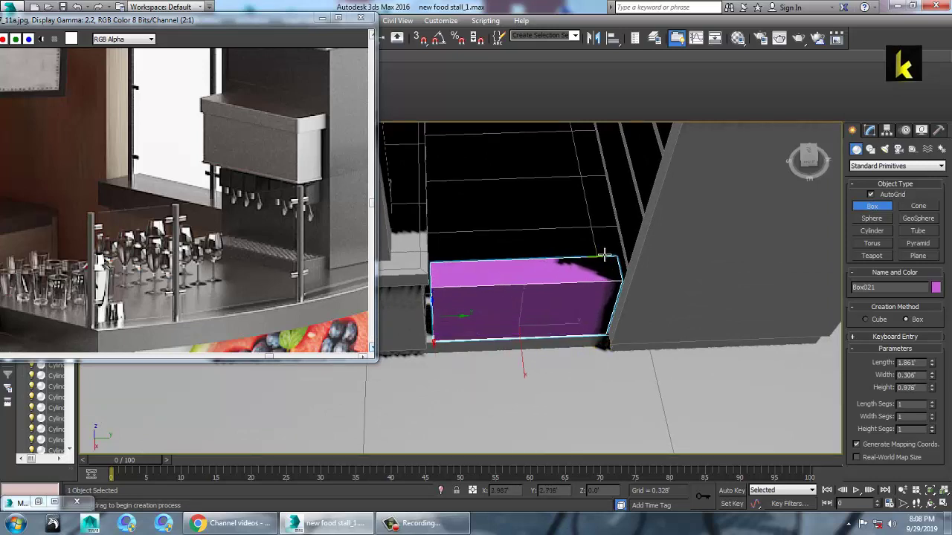
pyautogui.press('w')
# - Move the new partition box outward along X to about 4.385' in the top view
pyautogui.keyDown('alt'); pyautogui.moveTo(600, 249); pyautogui.dragTo(530, 287, button='middle'); pyautogui.keyUp('alt')
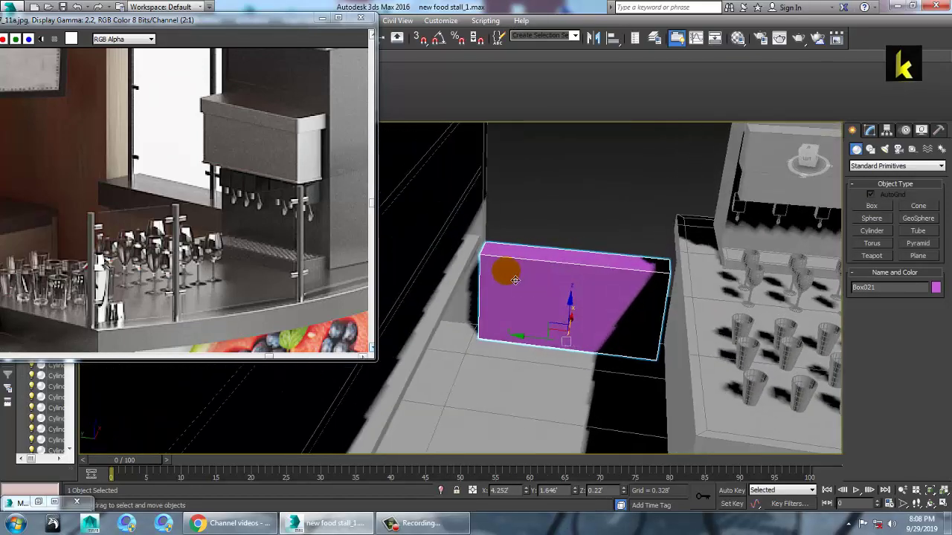
pyautogui.press('1')
pyautogui.keyDown('alt'); pyautogui.moveTo(620, 282); pyautogui.dragTo(520, 312, button='middle'); pyautogui.keyUp('alt')
pyautogui.hotkey('alt', 'w')
pyautogui.middleClick(419, 250)
pyautogui.hotkey('alt', 'w')
pyautogui.moveTo(461, 238); pyautogui.dragTo(614, 208, button='middle')
pyautogui.scroll(-3, 614, 209)
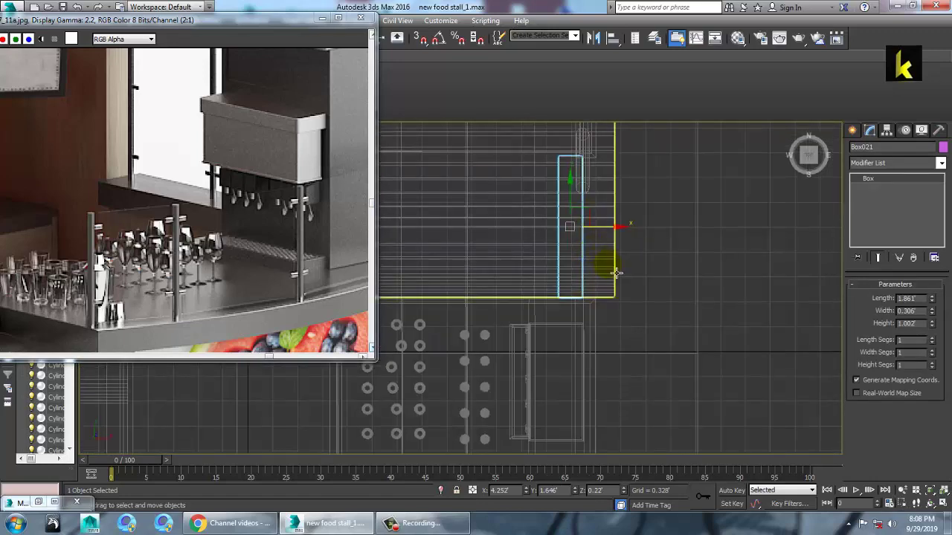
pyautogui.moveTo(624, 240); pyautogui.dragTo(632, 237)
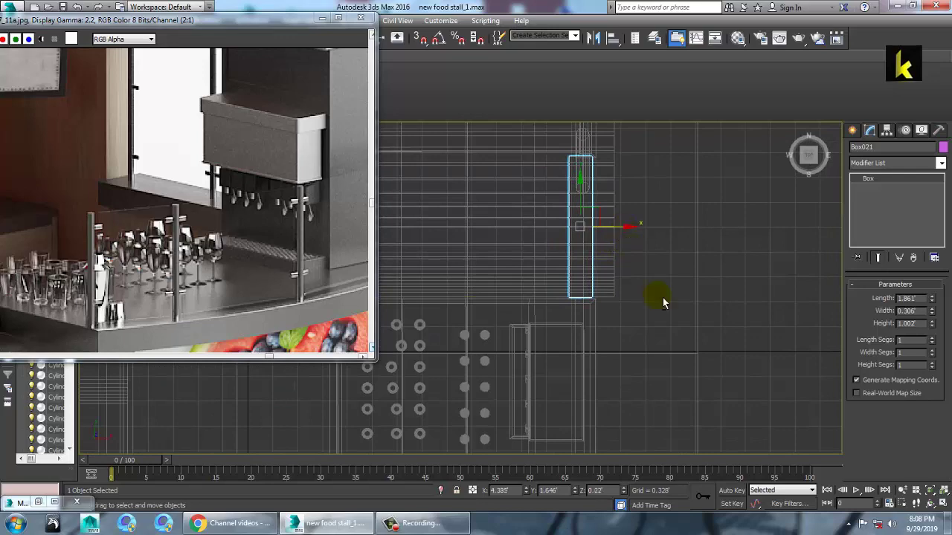
# - Convert the partition box to an editable poly and raise its top vertices by about 0.166'
pyautogui.hotkey('alt', 'w')
pyautogui.middleClick(669, 389)
pyautogui.hotkey('alt', 'w')
pyautogui.keyDown('alt'); pyautogui.moveTo(670, 389); pyautogui.dragTo(632, 318, button='middle'); pyautogui.keyUp('alt')
pyautogui.rightClick(570, 315)
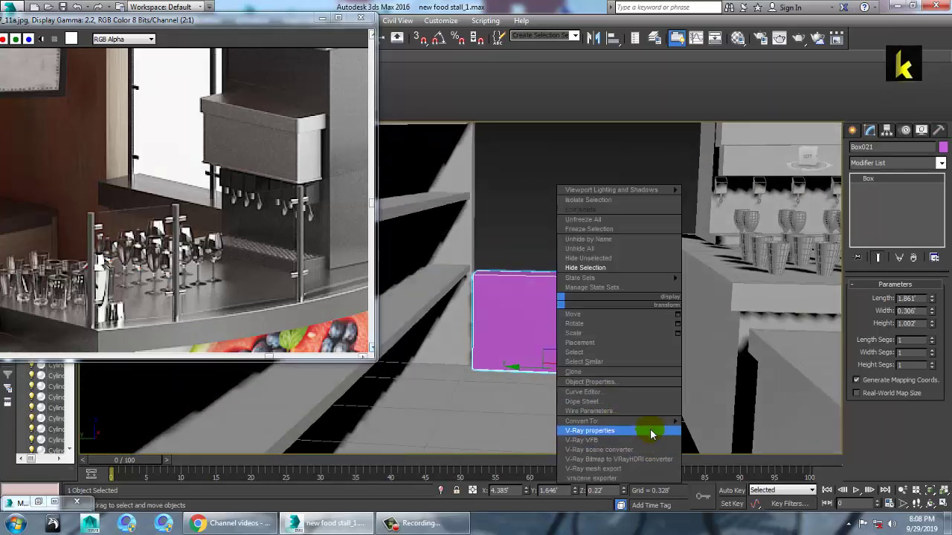
pyautogui.moveTo(660, 421)
pyautogui.click(760, 431)
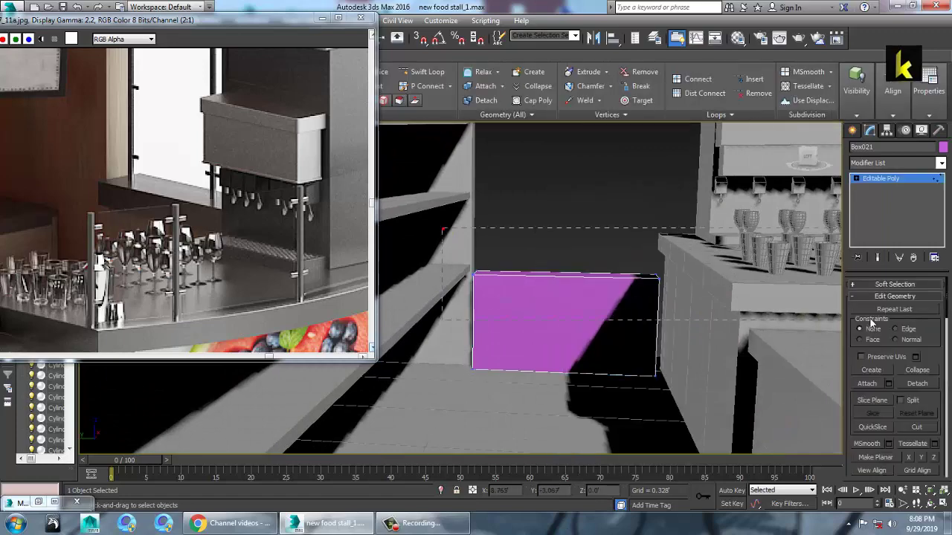
pyautogui.moveTo(574, 242); pyautogui.dragTo(571, 226)
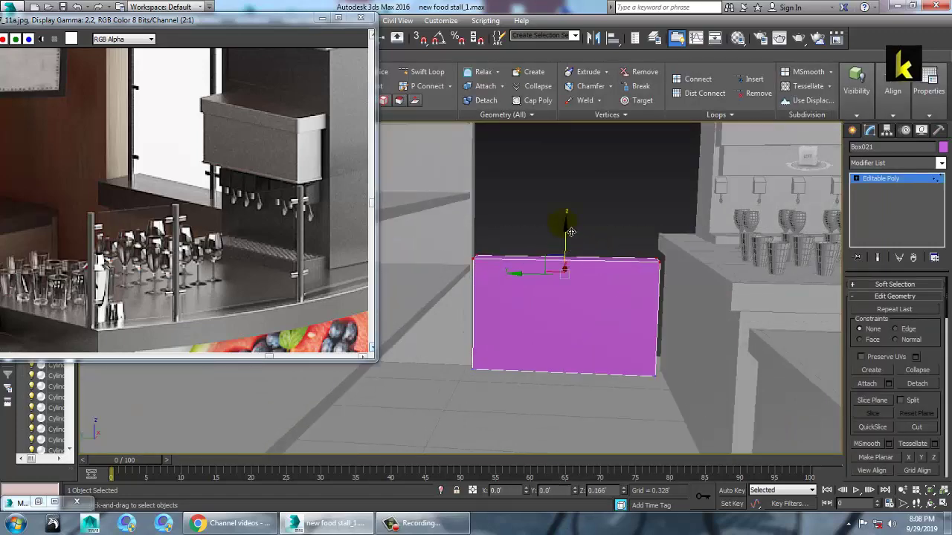
# - Extend the partition's counter-side vertices to meet the counter and raise its top vertices by about another 0.263'
pyautogui.moveTo(618, 324); pyautogui.dragTo(629, 324)
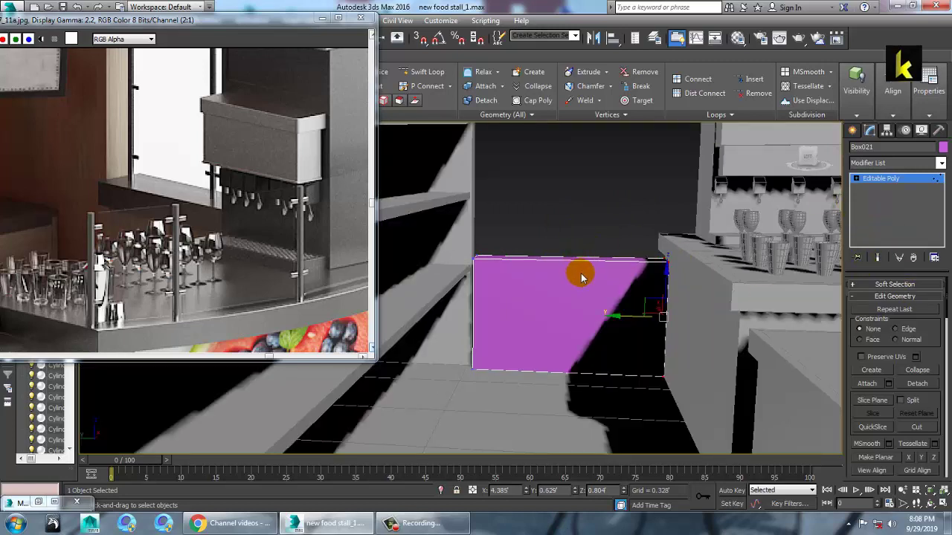
pyautogui.moveTo(577, 229); pyautogui.dragTo(581, 202)
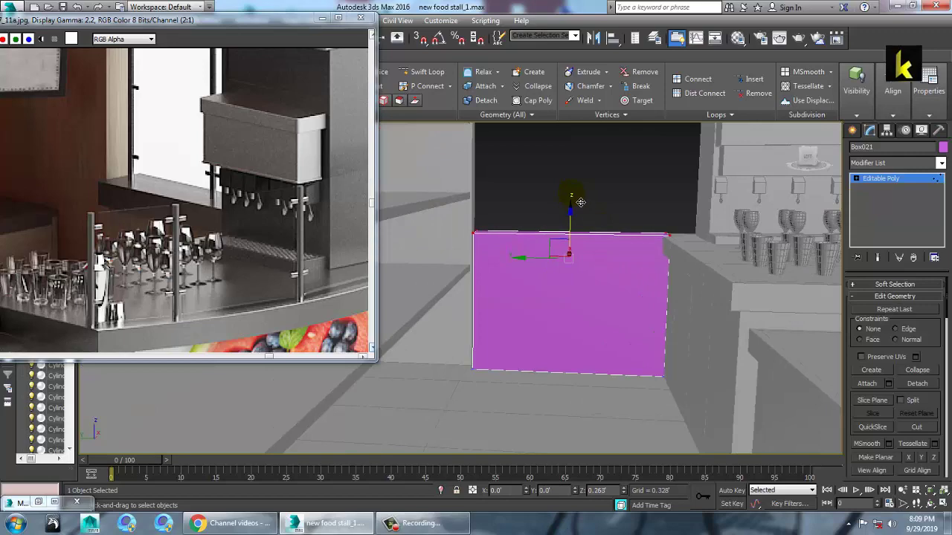
pyautogui.click(874, 181)
# - Add a horizontal Swift Loop around the partition just below its top edge
pyautogui.click(420, 75)
pyautogui.keyDown('alt'); pyautogui.moveTo(635, 323); pyautogui.dragTo(604, 281, button='middle'); pyautogui.keyUp('alt')
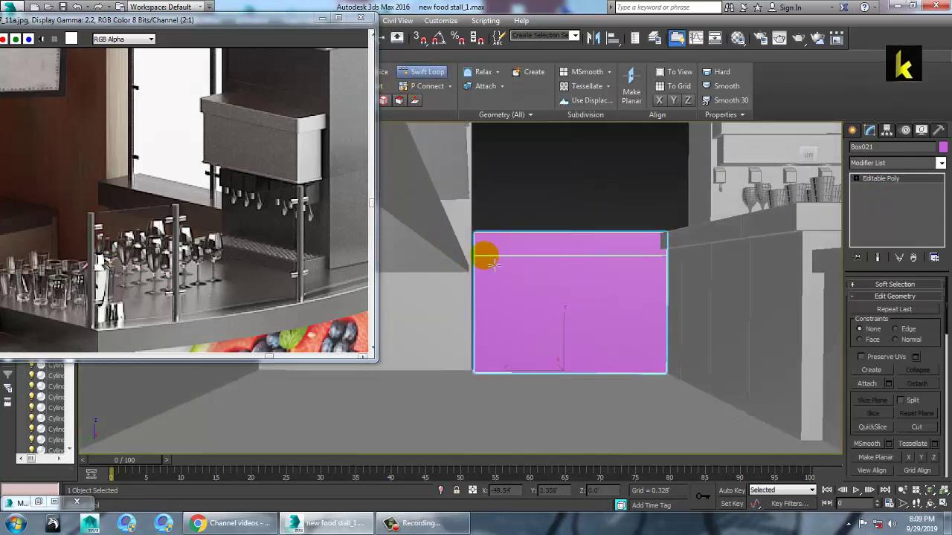
pyautogui.keyDown('alt'); pyautogui.moveTo(648, 283); pyautogui.dragTo(652, 299, button='middle'); pyautogui.keyUp('alt')
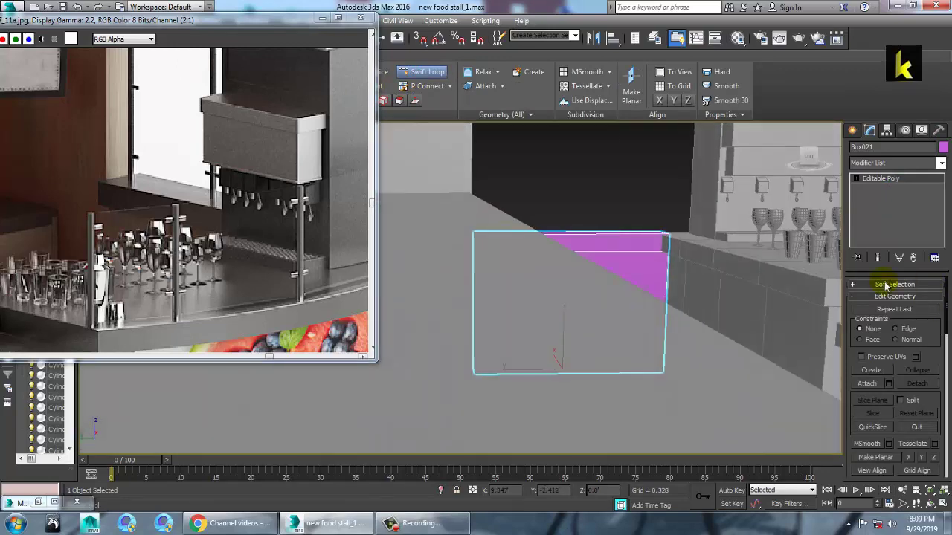
pyautogui.rightClick(660, 289)
# - Extrude the partition's upper band polygons on both long faces by about 0.078' to form an overhanging cap
pyautogui.press('4')
pyautogui.click(601, 248)
pyautogui.keyDown('alt'); pyautogui.moveTo(603, 250); pyautogui.dragTo(463, 291, button='middle'); pyautogui.keyUp('alt')
pyautogui.keyDown('ctrl'); pyautogui.click(584, 261); pyautogui.keyUp('ctrl')
pyautogui.click(888, 325)
pyautogui.moveTo(469, 320); pyautogui.dragTo(477, 347)
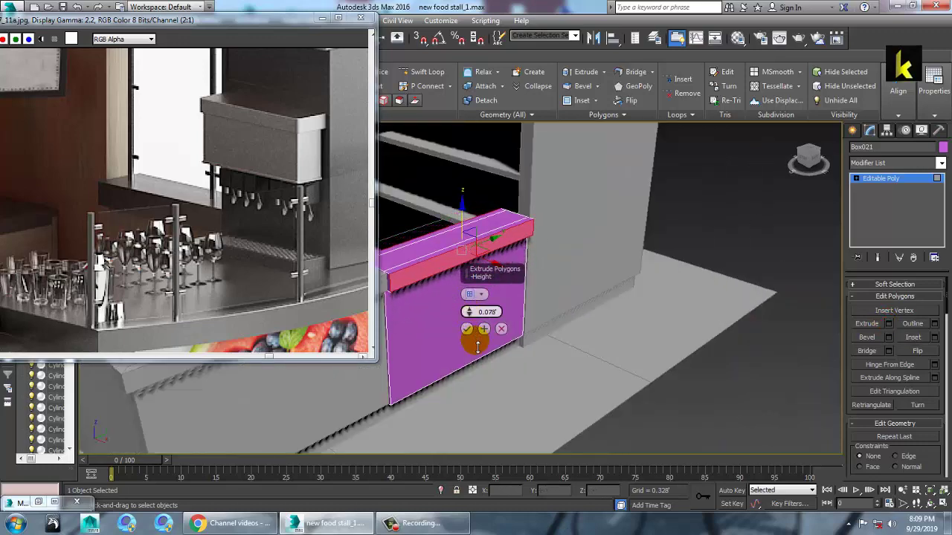
pyautogui.click(467, 331)
pyautogui.scroll(-4, 484, 332)
pyautogui.keyDown('alt'); pyautogui.moveTo(484, 332); pyautogui.dragTo(710, 292, button='middle'); pyautogui.keyUp('alt')
pyautogui.click(899, 180)
# - Adjust the vertices at the end of the capped partition
pyautogui.keyDown('alt'); pyautogui.moveTo(590, 278); pyautogui.dragTo(617, 299, button='middle'); pyautogui.keyUp('alt')
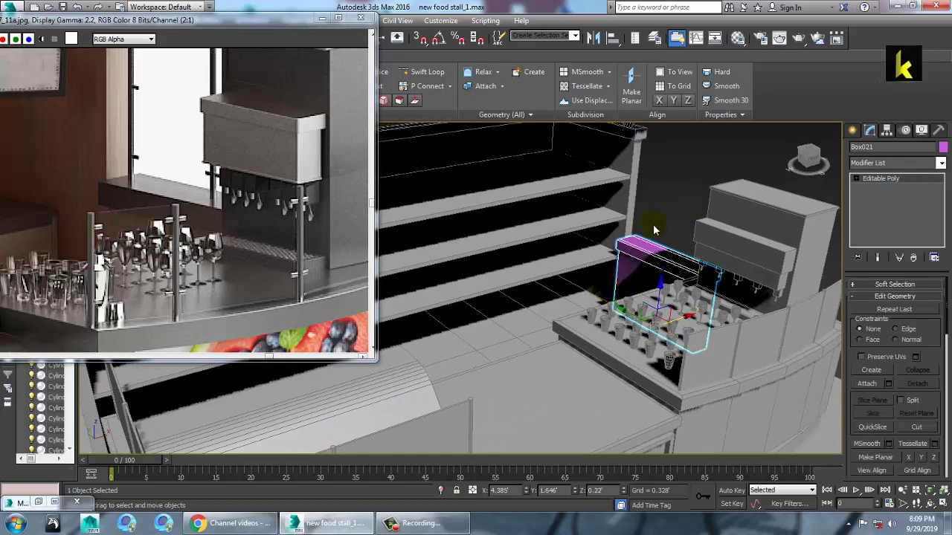
pyautogui.keyDown('alt'); pyautogui.moveTo(657, 234); pyautogui.dragTo(643, 228, button='middle'); pyautogui.keyUp('alt')
pyautogui.keyDown('alt'); pyautogui.click(642, 259); pyautogui.keyUp('alt')
pyautogui.keyDown('alt'); pyautogui.moveTo(652, 270); pyautogui.dragTo(679, 295, button='middle'); pyautogui.keyUp('alt')
pyautogui.click(665, 273)
pyautogui.press('1')
pyautogui.moveTo(646, 379); pyautogui.dragTo(646, 377)
pyautogui.moveTo(582, 259); pyautogui.dragTo(605, 267)
pyautogui.keyDown('alt'); pyautogui.moveTo(659, 263); pyautogui.dragTo(699, 211, button='middle'); pyautogui.keyUp('alt')
pyautogui.click(884, 179)
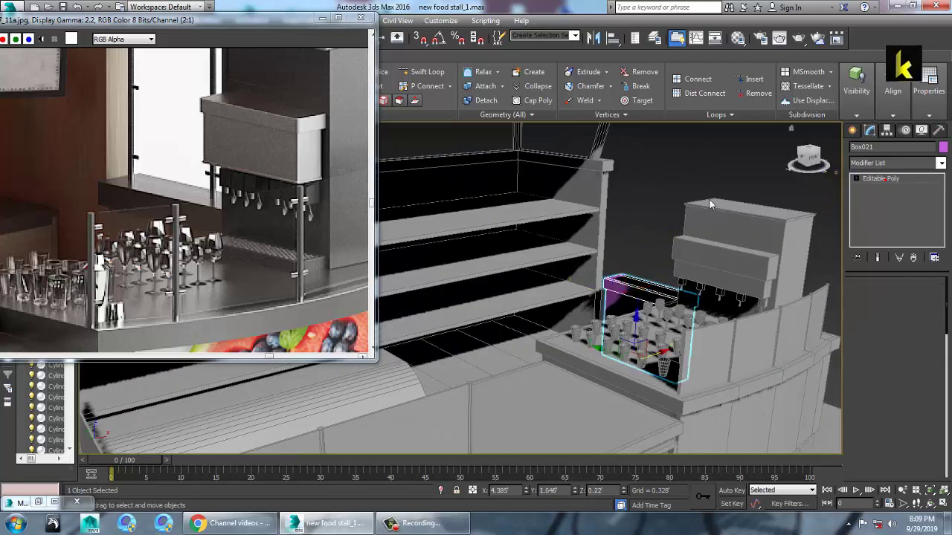
# - Move the back wall's end vertices along its length so the wall meets the low partition
pyautogui.click(611, 200)
pyautogui.keyDown('alt'); pyautogui.moveTo(611, 200); pyautogui.dragTo(625, 234, button='middle'); pyautogui.keyUp('alt')
pyautogui.press('1')
pyautogui.scroll(-3, 601, 205)
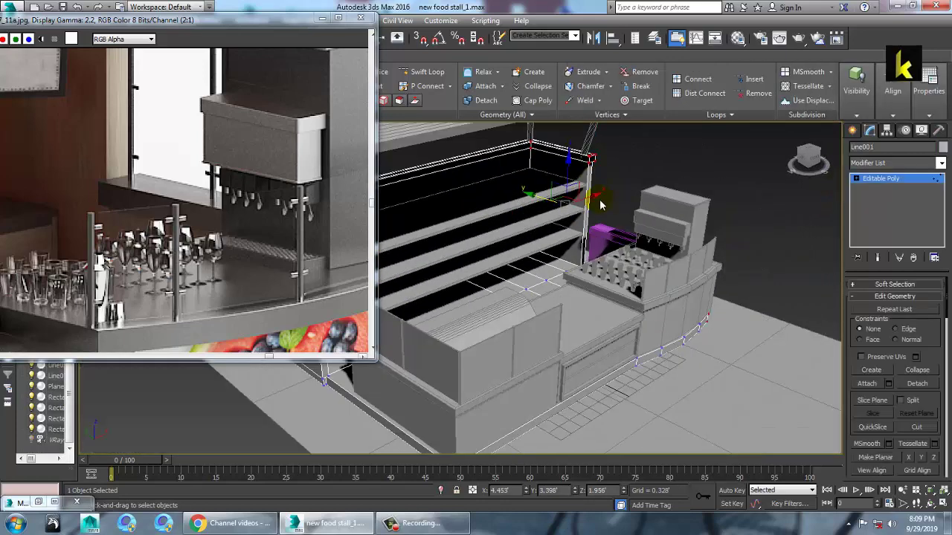
pyautogui.hotkey('alt', 'w')
pyautogui.rightClick(432, 245)
pyautogui.hotkey('alt', 'w')
pyautogui.moveTo(446, 244); pyautogui.dragTo(568, 243, button='middle')
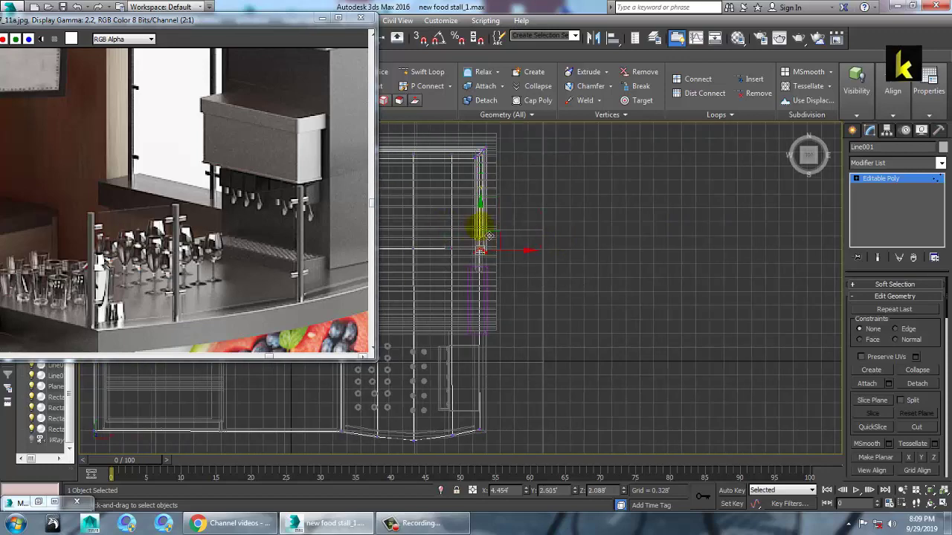
pyautogui.hotkey('alt', 'w')
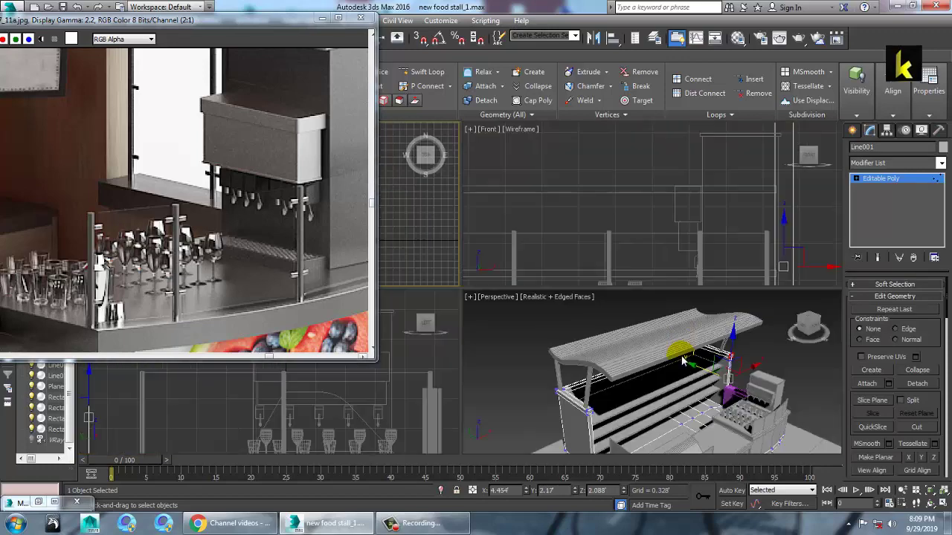
pyautogui.rightClick(682, 355)
pyautogui.hotkey('alt', 'w')
pyautogui.keyDown('alt'); pyautogui.moveTo(705, 358); pyautogui.dragTo(519, 299, button='middle'); pyautogui.keyUp('alt')
pyautogui.scroll(5, 683, 304)
pyautogui.moveTo(518, 299); pyautogui.dragTo(561, 339, button='middle')
pyautogui.moveTo(557, 319); pyautogui.dragTo(552, 316)
pyautogui.click(883, 179)
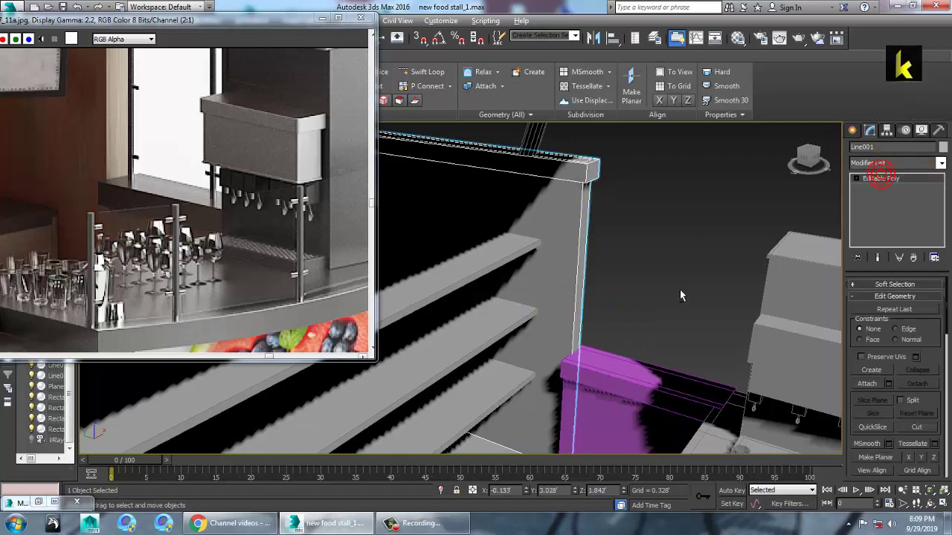
# - Change the low partition's object colour from magenta to grey
pyautogui.keyDown('alt'); pyautogui.moveTo(697, 296); pyautogui.dragTo(733, 301, button='middle'); pyautogui.keyUp('alt')
pyautogui.click(720, 429)
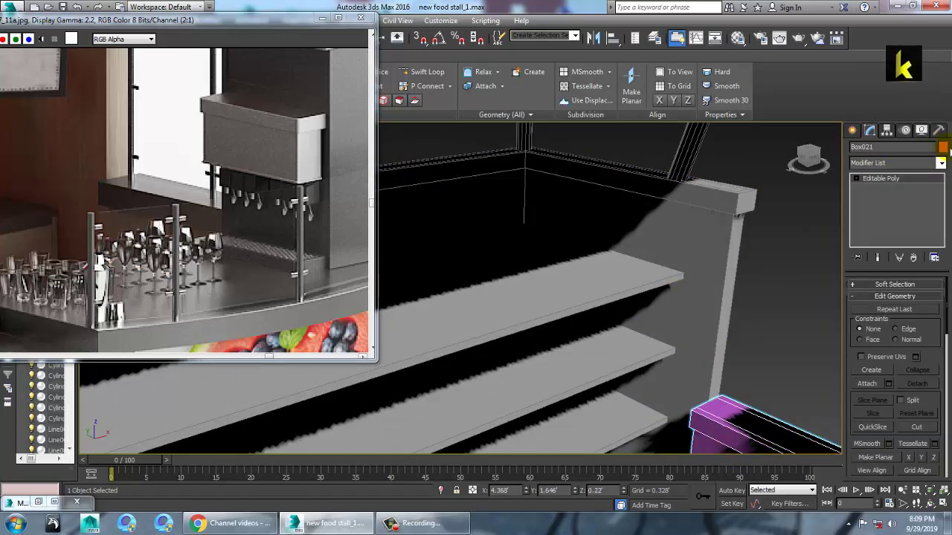
pyautogui.click(943, 148)
pyautogui.click(541, 328)
# - Examine the glass jars on the back shelves in the reference image and the matching shelves in the model
pyautogui.scroll(-5, 619, 360)
pyautogui.moveTo(623, 325); pyautogui.dragTo(733, 233, button='middle')
pyautogui.moveTo(85, 191); pyautogui.dragTo(161, 204, button='middle')
pyautogui.scroll(-2, 161, 204)
pyautogui.moveTo(64, 183); pyautogui.dragTo(102, 194, button='middle')
pyautogui.scroll(1, 116, 169)
pyautogui.keyDown('alt'); pyautogui.moveTo(610, 328); pyautogui.dragTo(629, 285, button='middle'); pyautogui.keyUp('alt')
pyautogui.scroll(6, 628, 284)
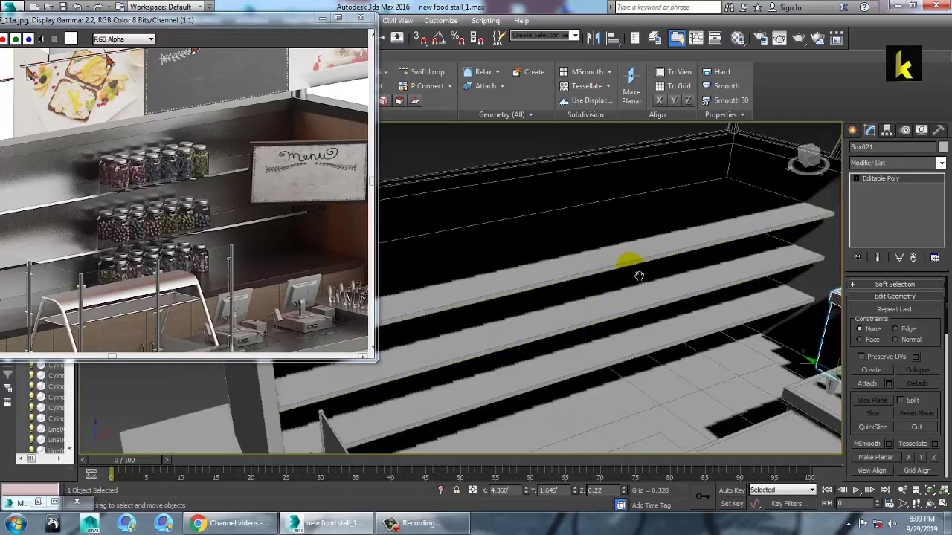
pyautogui.click(852, 131)
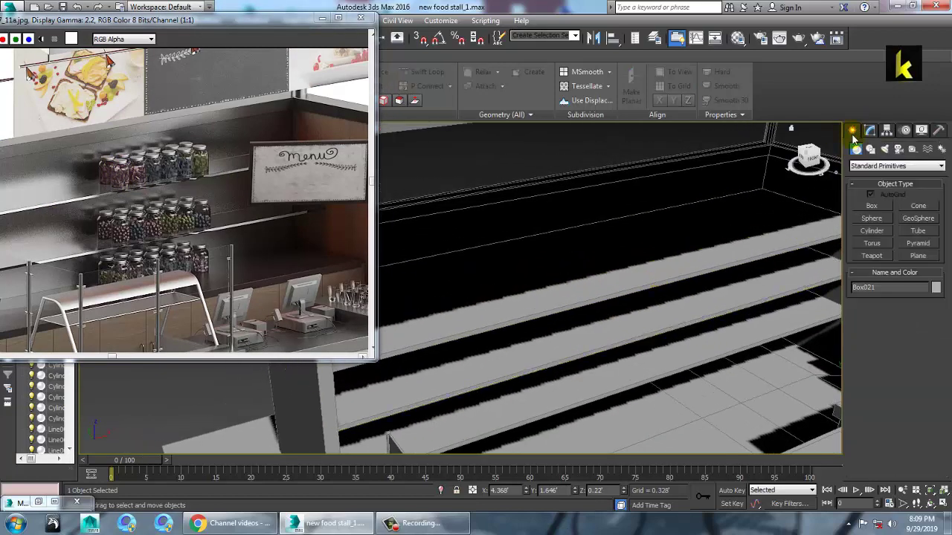
pyautogui.click(872, 230)
pyautogui.scroll(3, 573, 301)
pyautogui.scroll(3, 576, 294)
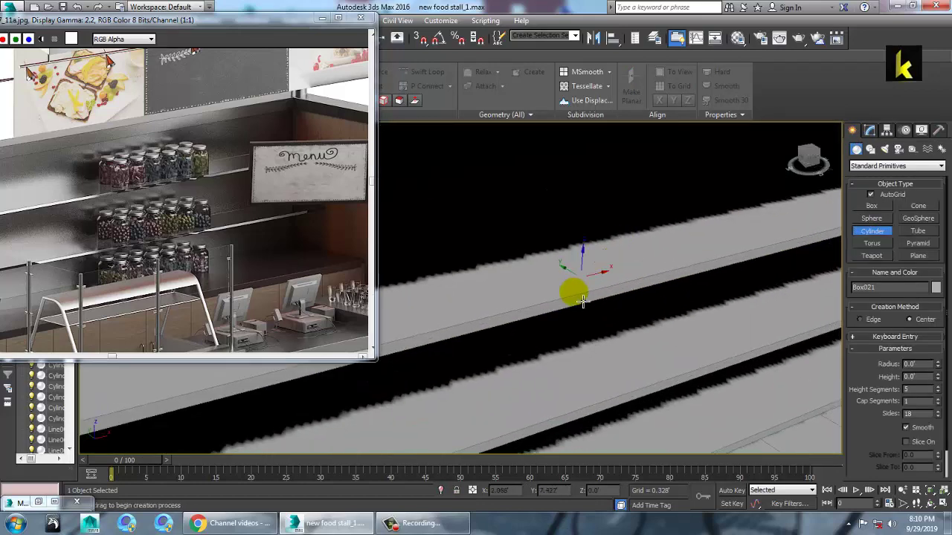
pyautogui.moveTo(480, 298); pyautogui.dragTo(493, 311)
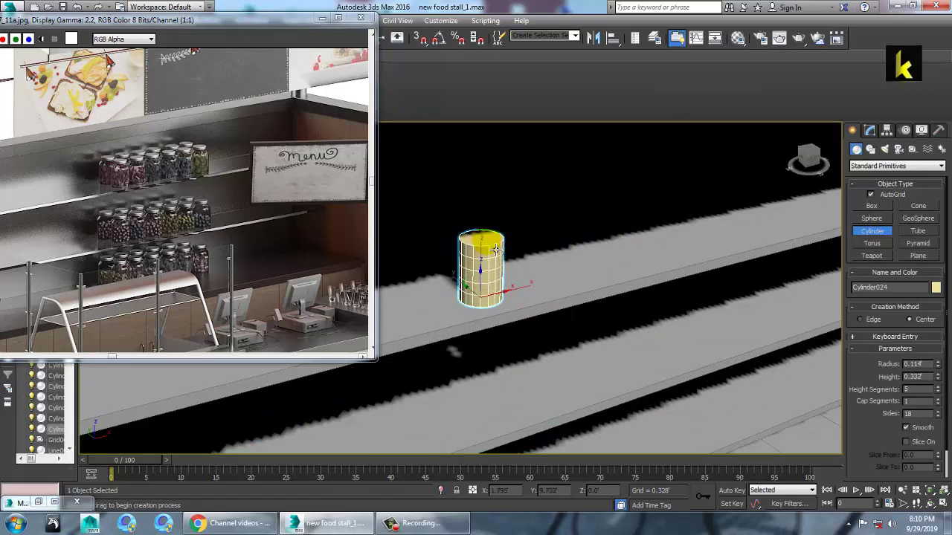
pyautogui.press('w')
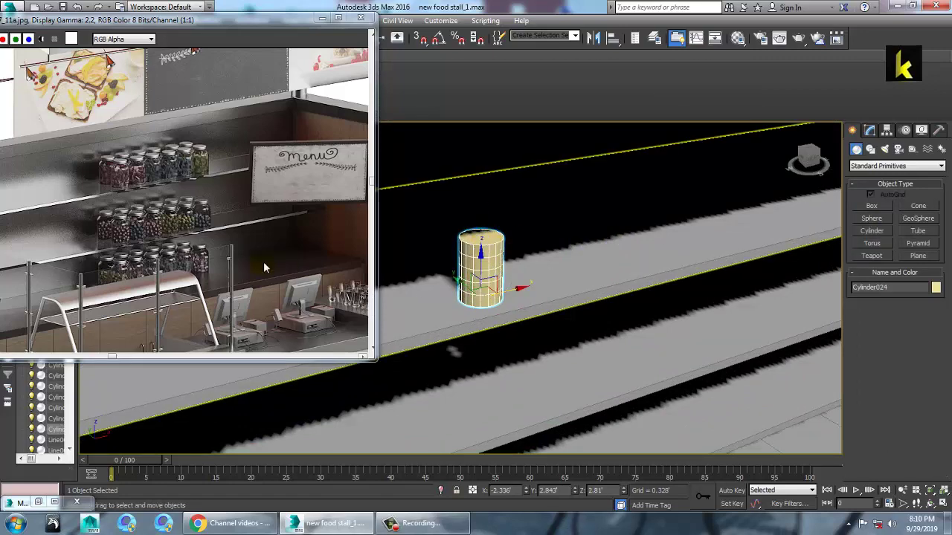
pyautogui.keyDown('alt'); pyautogui.moveTo(615, 279); pyautogui.dragTo(579, 259, button='middle'); pyautogui.keyUp('alt')
pyautogui.scroll(6, 556, 254)
pyautogui.scroll(-6, 562, 252)
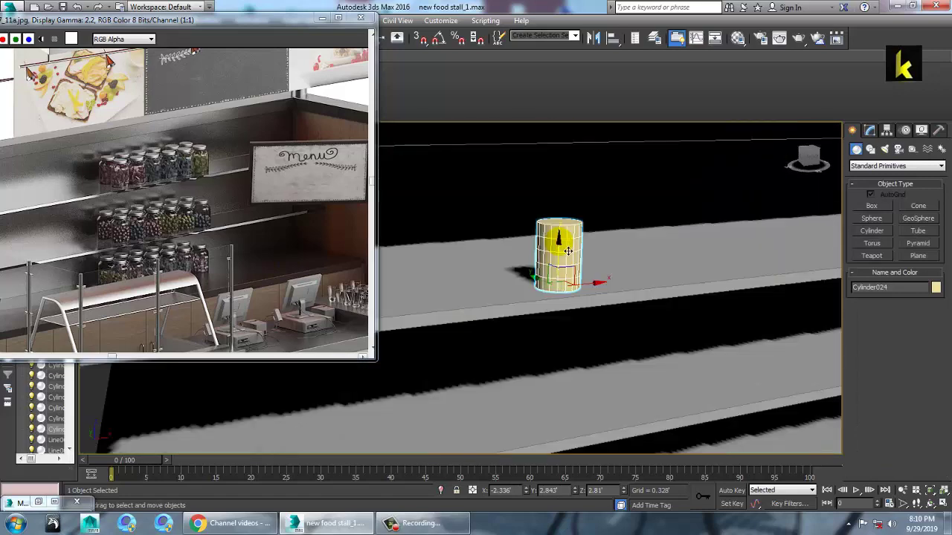
pyautogui.press('Delete')
# - Draw an open jar half-profile with the Line tool in the front view: neck, sloped shoulder, straight side and flat base
pyautogui.hotkey('alt', 'w')
pyautogui.click(618, 230)
pyautogui.hotkey('alt', 'w')
pyautogui.scroll(-6, 677, 204)
pyautogui.scroll(6, 625, 246)
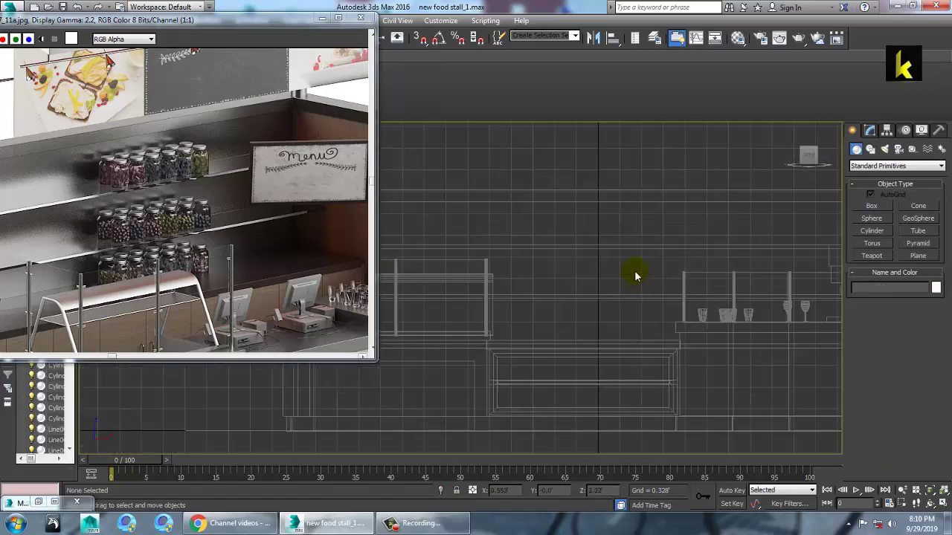
pyautogui.click(870, 148)
pyautogui.click(873, 215)
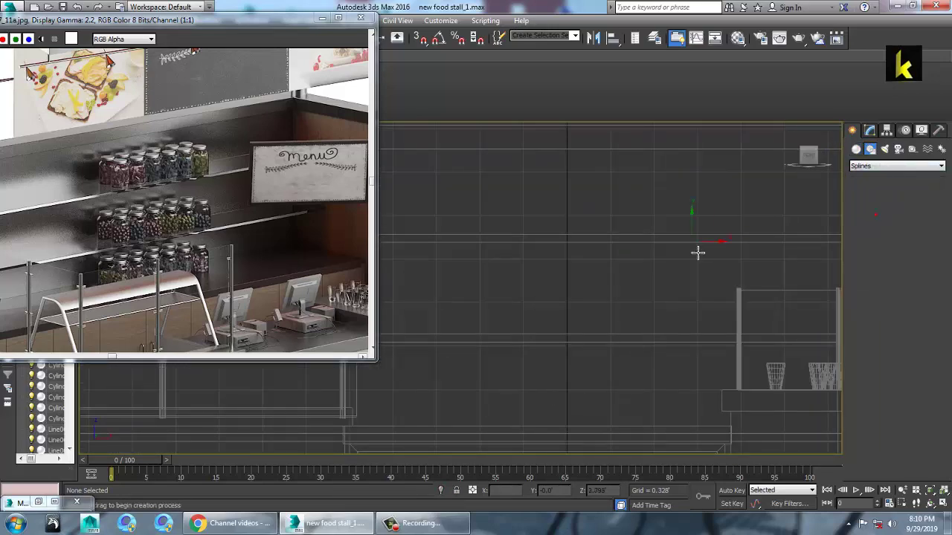
pyautogui.scroll(5, 595, 231)
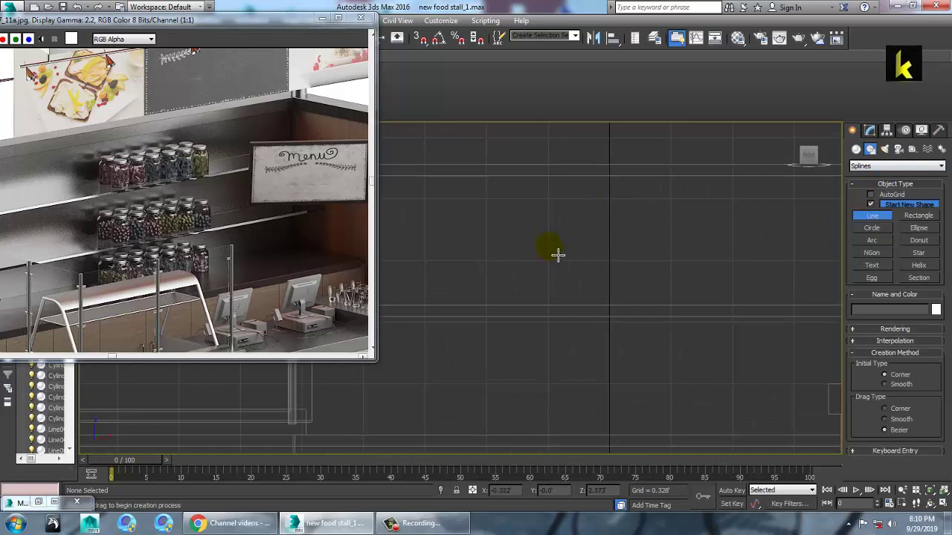
pyautogui.click(538, 241)
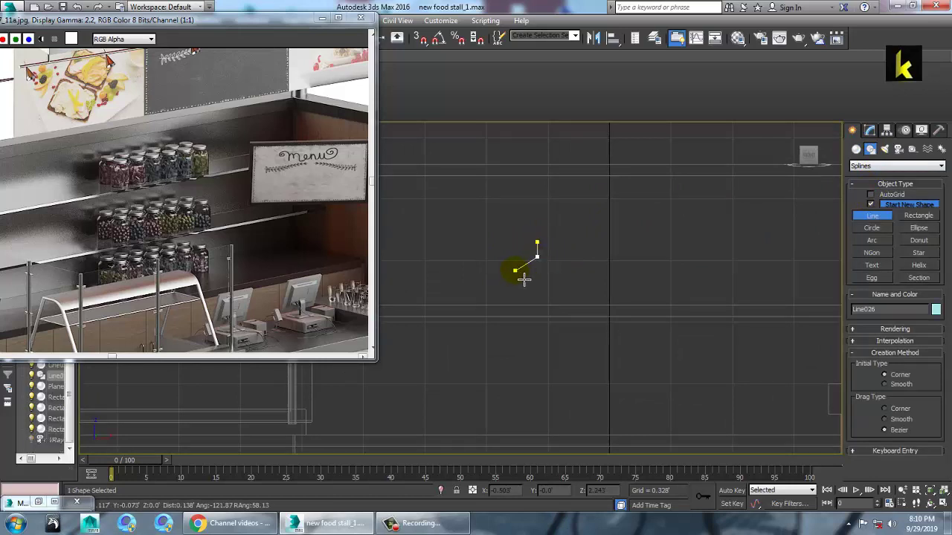
pyautogui.click(514, 272)
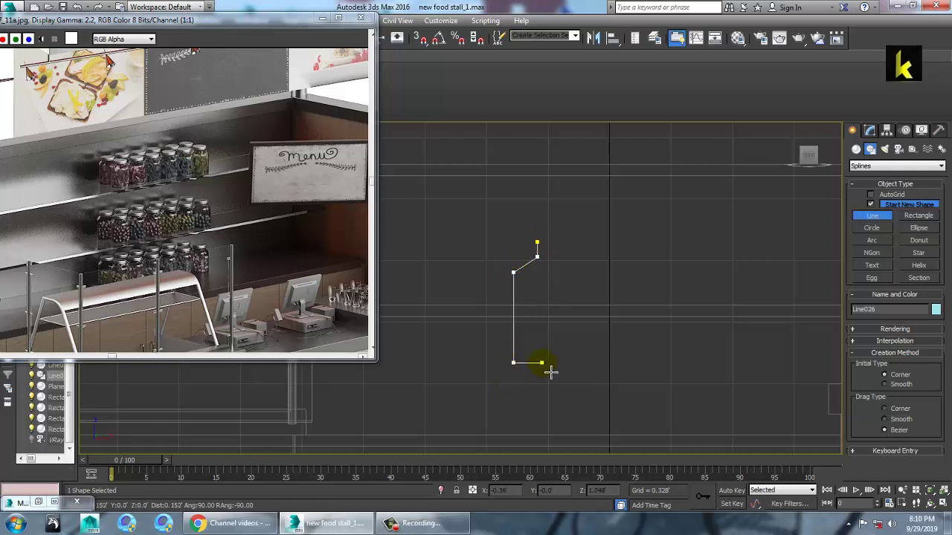
pyautogui.rightClick(542, 363)
pyautogui.click(696, 281)
pyautogui.rightClick(641, 252)
pyautogui.rightClick(641, 252)
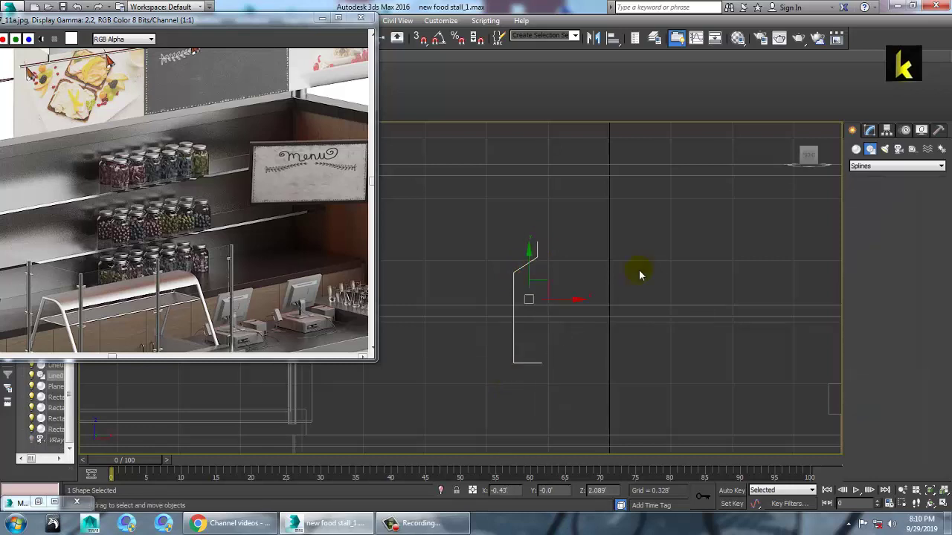
# - Move the two neck vertices of the jar profile slightly outward
pyautogui.click(869, 134)
pyautogui.press('1')
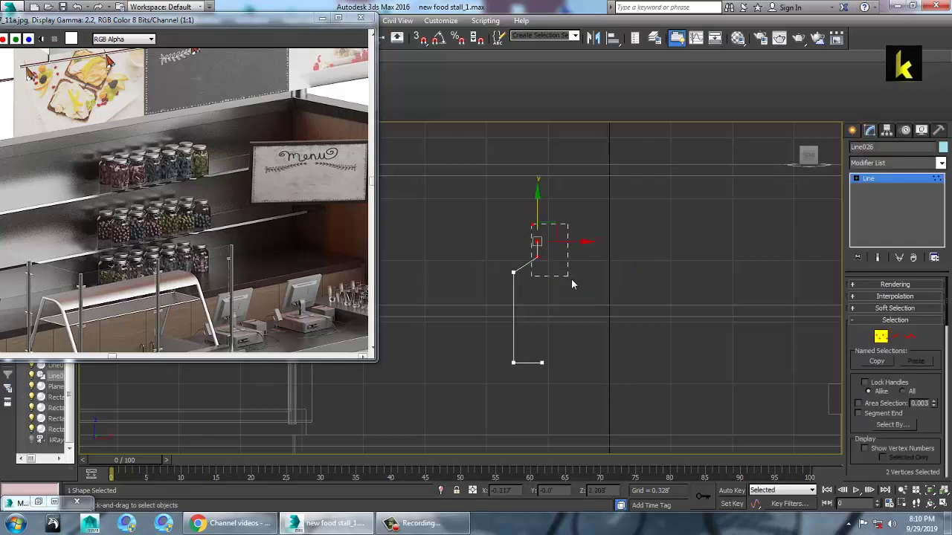
pyautogui.click(879, 182)
# - Apply a Lathe modifier to the jar profile and align its axis to Max
pyautogui.click(942, 163)
pyautogui.scroll(-1, 913, 234)
pyautogui.press('l')
pyautogui.press('Return')
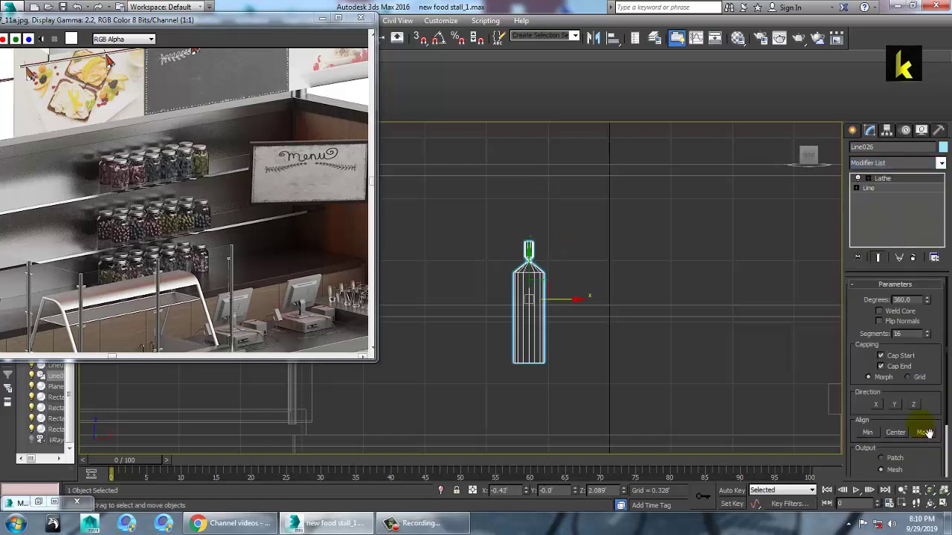
pyautogui.click(922, 433)
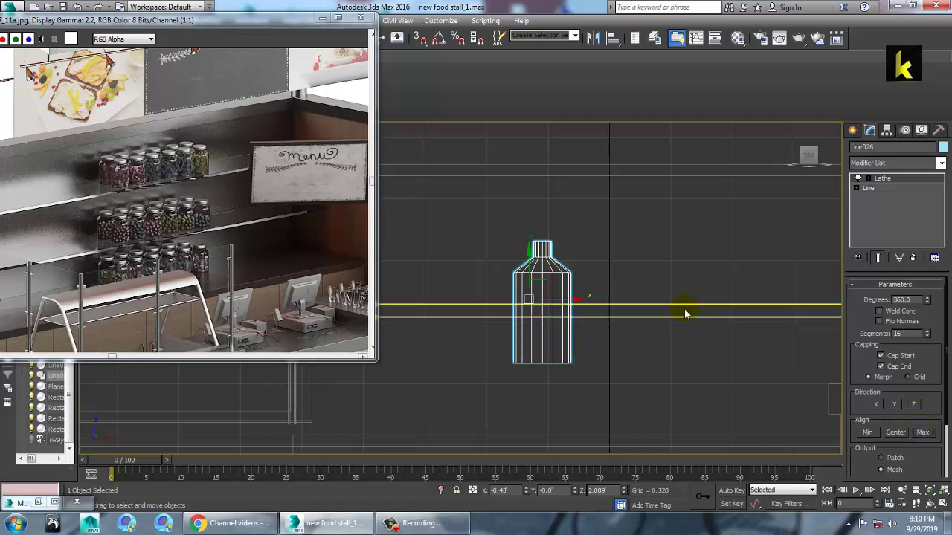
# - With the lathed result shown, move the profile's two neck vertices outward and down to widen the neck and shorten the shoulder
pyautogui.moveTo(686, 321); pyautogui.dragTo(684, 322, button='middle')
pyautogui.press('1')
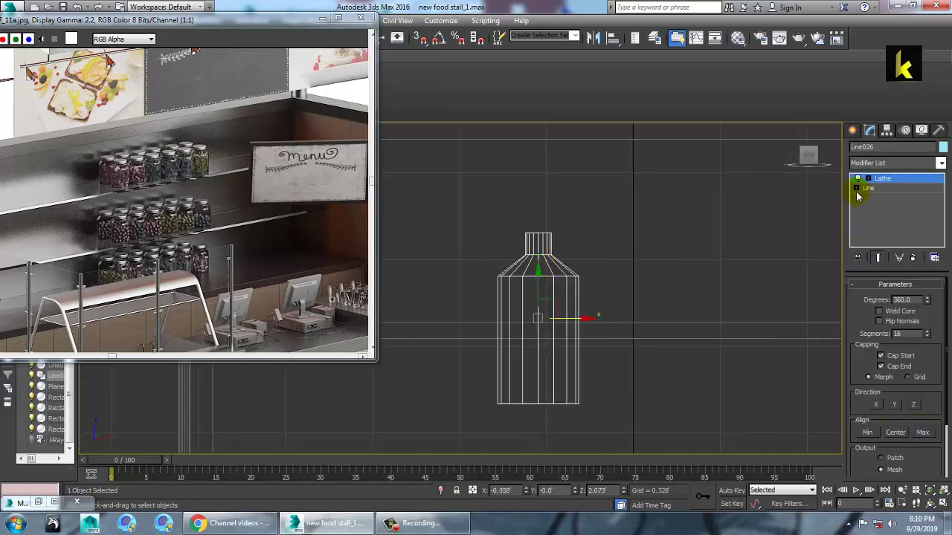
pyautogui.click(872, 198)
pyautogui.click(878, 257)
pyautogui.moveTo(595, 235); pyautogui.dragTo(620, 240, button='middle')
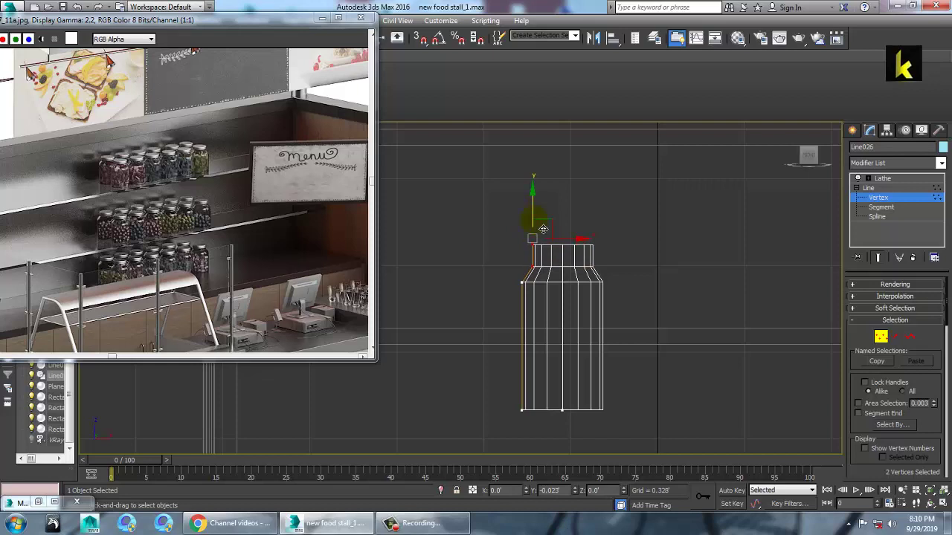
pyautogui.scroll(5, 545, 233)
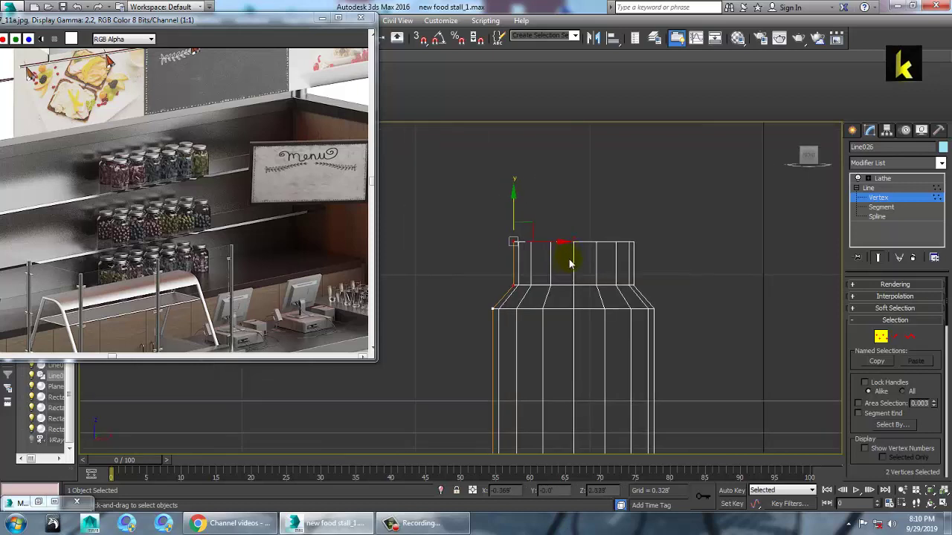
pyautogui.scroll(5, 592, 270)
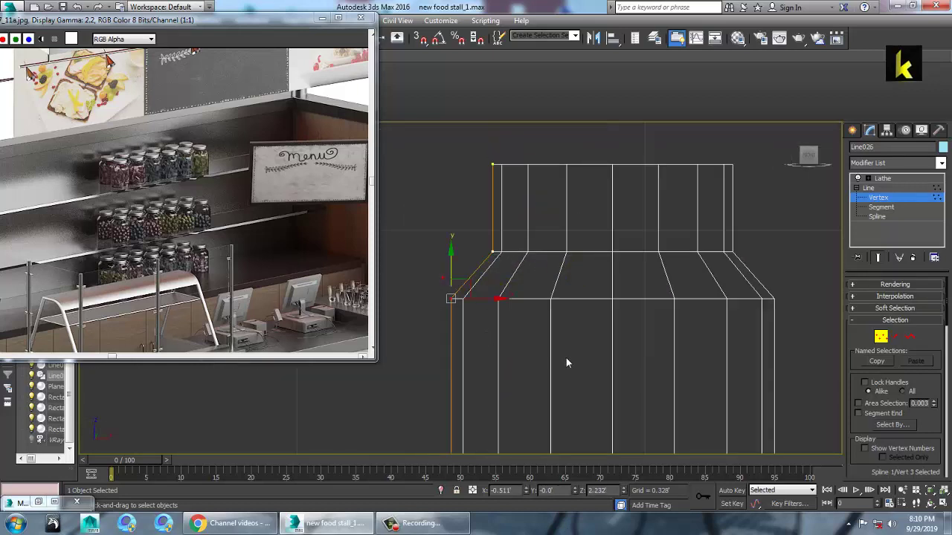
# - Fillet the shoulder vertex and the outer base corner of the jar profile
pyautogui.scroll(-6, 935, 440)
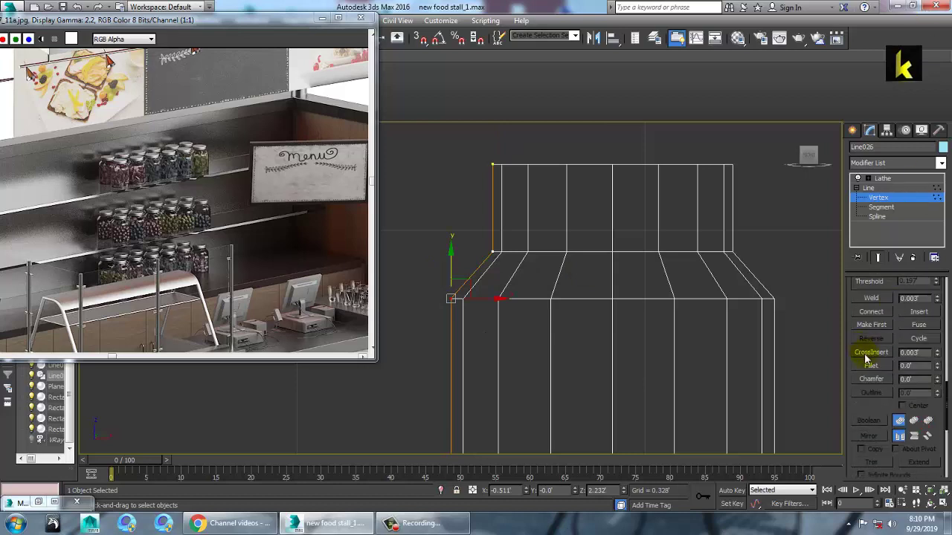
pyautogui.moveTo(449, 300); pyautogui.dragTo(448, 265)
pyautogui.moveTo(578, 319); pyautogui.dragTo(583, 277, button='middle')
pyautogui.scroll(-5, 584, 297)
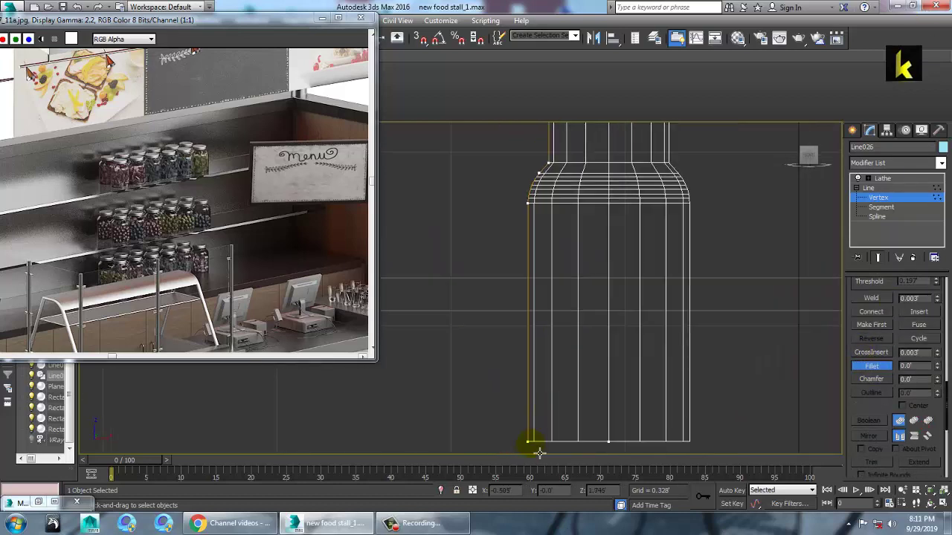
pyautogui.moveTo(528, 446); pyautogui.dragTo(524, 430)
pyautogui.scroll(-2, 580, 335)
pyautogui.moveTo(581, 332)
pyautogui.mouseDown(button='middle')
pyautogui.moveTo(581, 353)
pyautogui.moveTo(574, 338)
pyautogui.moveTo(622, 326)
pyautogui.moveTo(571, 310)
pyautogui.moveTo(585, 310)
pyautogui.mouseUp(button='middle')
pyautogui.press('p')
pyautogui.scroll(-5, 634, 355)
pyautogui.scroll(3, 595, 320)
pyautogui.scroll(4, 582, 293)
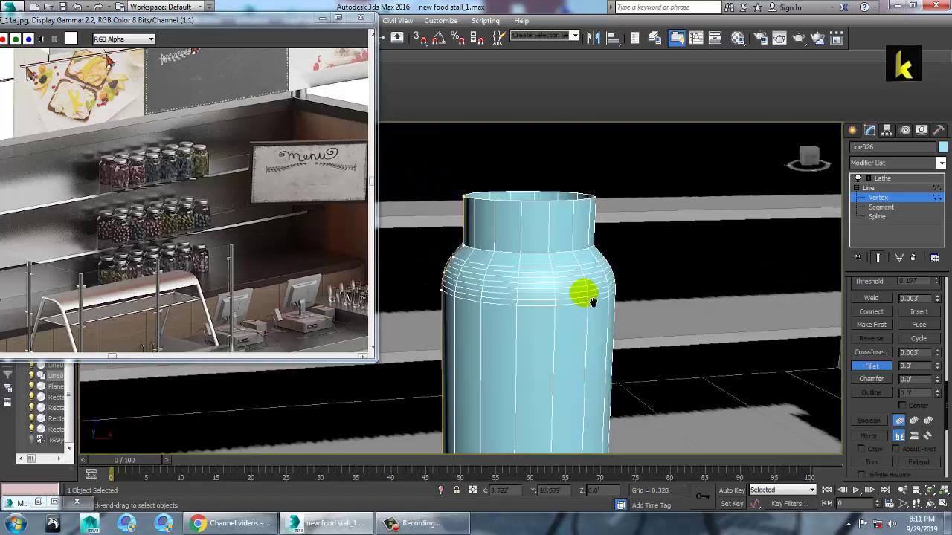
# - Leave vertex editing and convert the lathed jar to an Editable Poly
pyautogui.click(876, 192)
pyautogui.moveTo(521, 259)
pyautogui.keyDown('alt'); pyautogui.mouseDown(button='middle')
pyautogui.moveTo(510, 278)
pyautogui.moveTo(516, 264)
pyautogui.mouseUp(button='middle'); pyautogui.keyUp('alt')
pyautogui.rightClick(515, 241)
pyautogui.moveTo(577, 361)
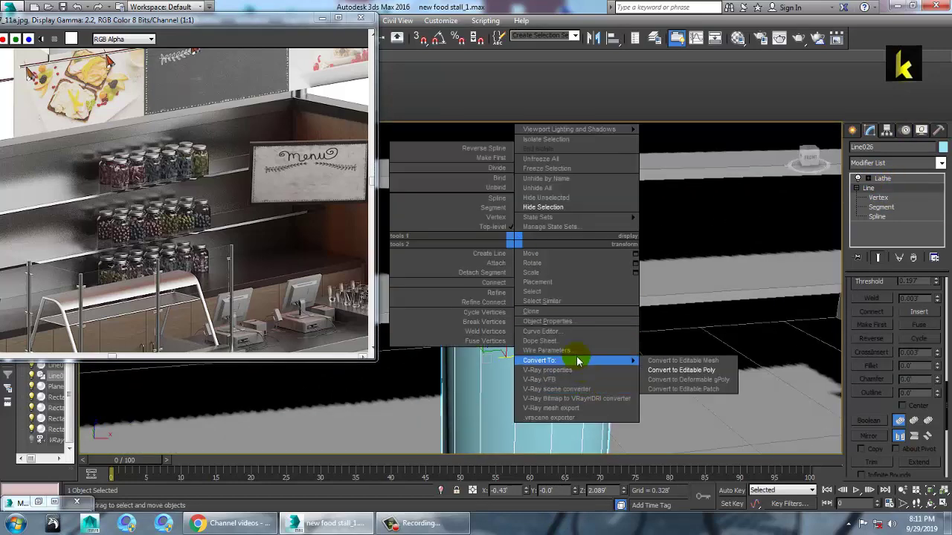
pyautogui.click(678, 370)
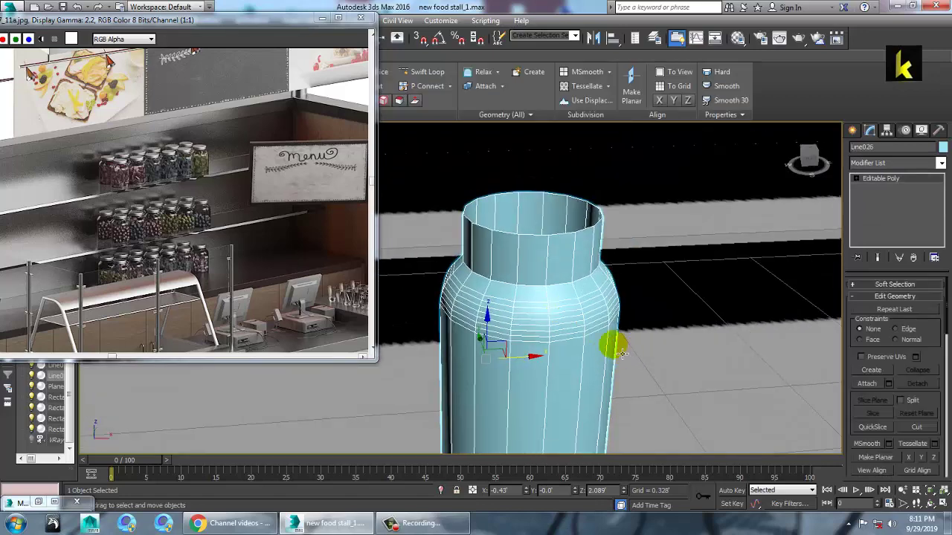
# - Lower the jar's top rim vertices to shorten its neck
pyautogui.keyDown('alt'); pyautogui.moveTo(576, 281); pyautogui.dragTo(565, 263, button='middle'); pyautogui.keyUp('alt')
pyautogui.press('1')
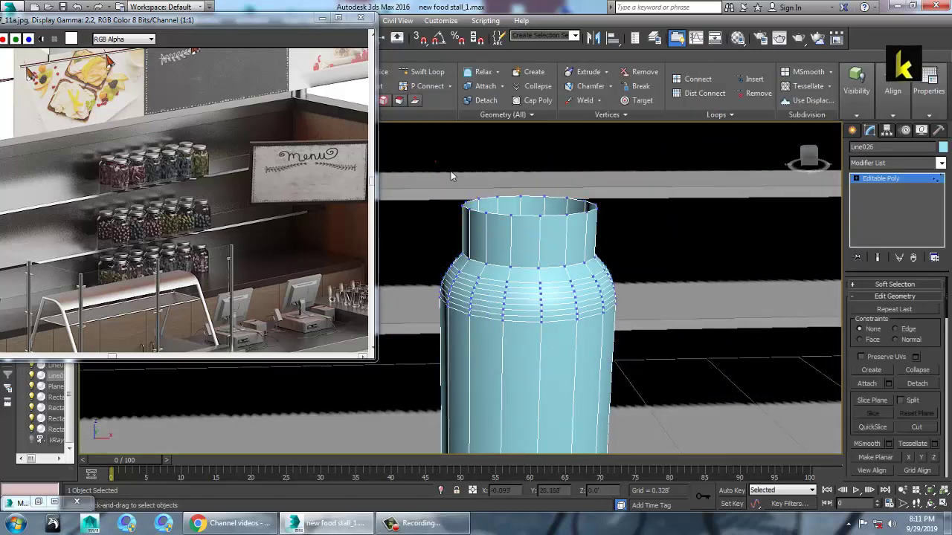
pyautogui.moveTo(531, 172); pyautogui.dragTo(538, 192)
pyautogui.keyDown('alt'); pyautogui.moveTo(637, 219); pyautogui.dragTo(610, 218, button='middle'); pyautogui.keyUp('alt')
pyautogui.scroll(3, 601, 255)
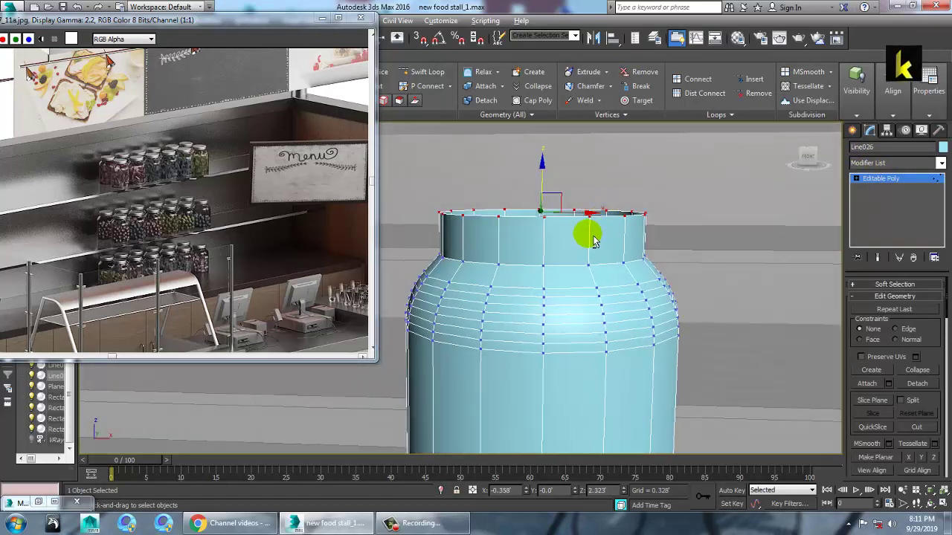
# - Apply a Shell modifier to the jar with an outer amount of 0.008'
pyautogui.click(942, 163)
pyautogui.press('s')
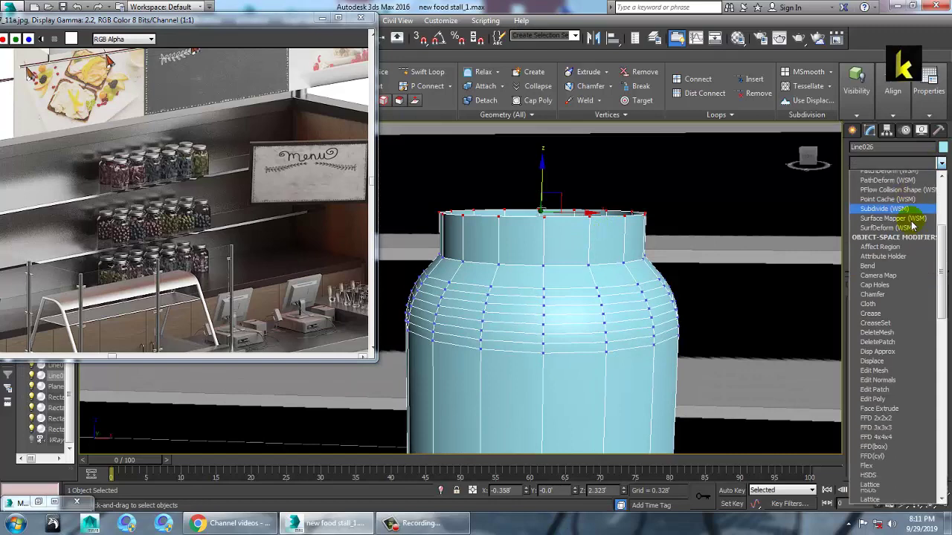
pyautogui.press('h')
pyautogui.press('Return')
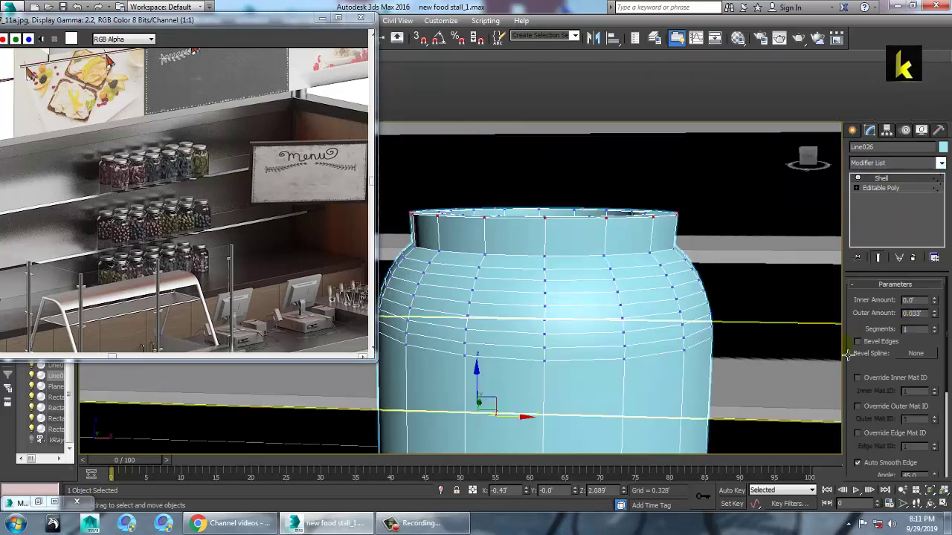
pyautogui.keyDown('alt'); pyautogui.moveTo(655, 313); pyautogui.dragTo(657, 351, button='middle'); pyautogui.keyUp('alt')
pyautogui.moveTo(934, 316); pyautogui.dragTo(945, 371)
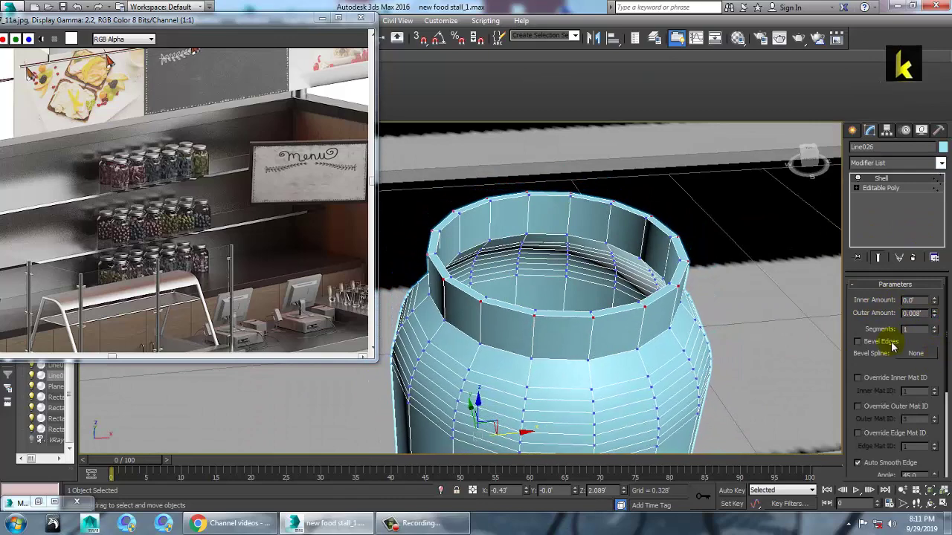
pyautogui.hotkey('alt', 'w')
pyautogui.middleClick(404, 217)
pyautogui.hotkey('alt', 'w')
pyautogui.press('z')
pyautogui.moveTo(546, 208); pyautogui.dragTo(683, 202, button='middle')
pyautogui.click(853, 131)
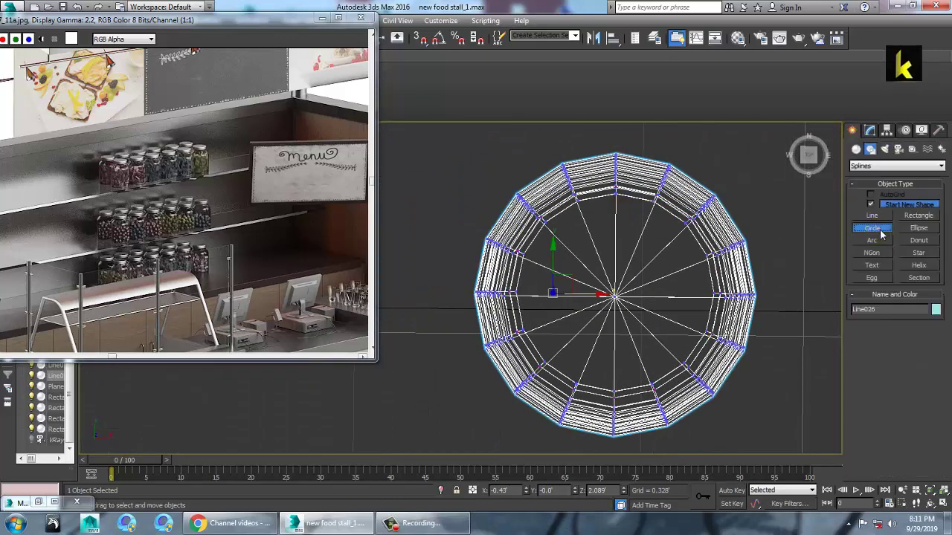
pyautogui.click(880, 229)
pyautogui.moveTo(616, 297); pyautogui.dragTo(705, 369)
pyautogui.rightClick(699, 360)
pyautogui.hotkey('alt', 'w')
pyautogui.rightClick(746, 409)
pyautogui.press('z')
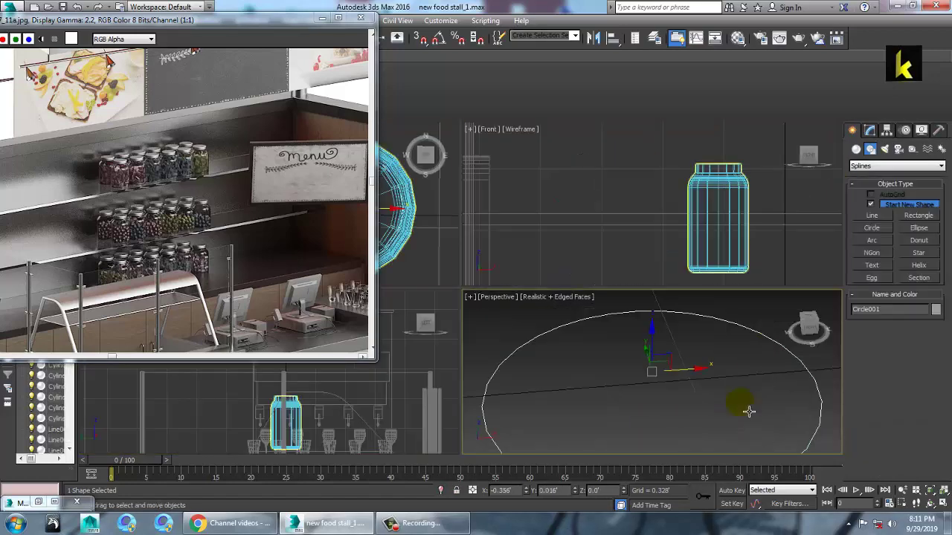
pyautogui.hotkey('alt', 'w')
pyautogui.scroll(-10, 700, 378)
pyautogui.moveTo(671, 322); pyautogui.dragTo(709, 180)
pyautogui.press('z')
pyautogui.scroll(-5, 680, 261)
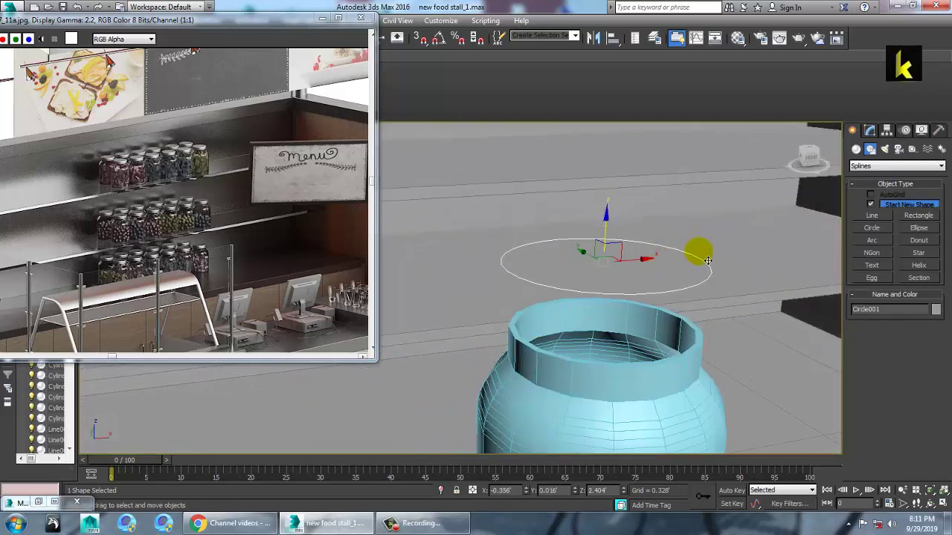
pyautogui.press('Delete')
# - Create a cylinder for the lid over the jar's centre, about 0.127' in radius and 0.043' high
pyautogui.click(856, 150)
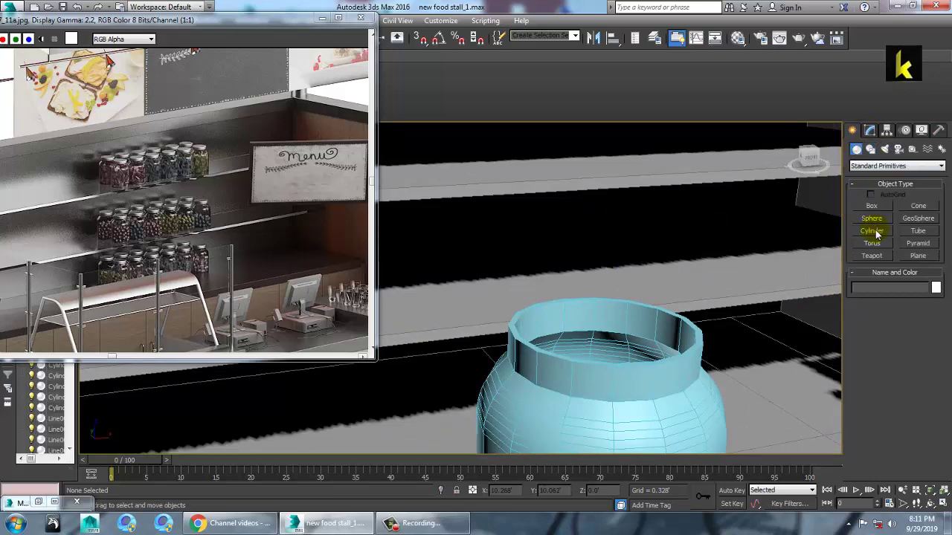
pyautogui.click(876, 234)
pyautogui.hotkey('alt', 'w')
pyautogui.middleClick(406, 265)
pyautogui.hotkey('alt', 'w')
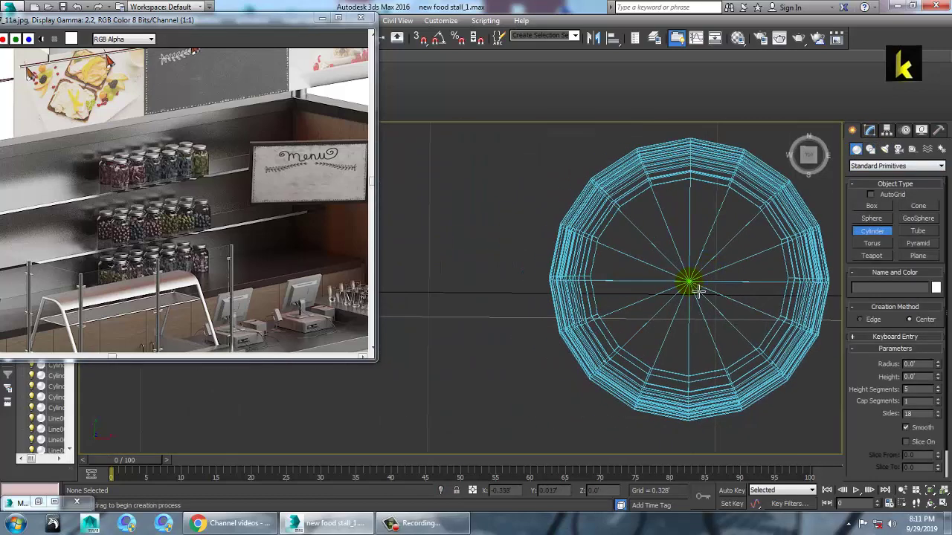
pyautogui.moveTo(707, 312); pyautogui.dragTo(767, 378)
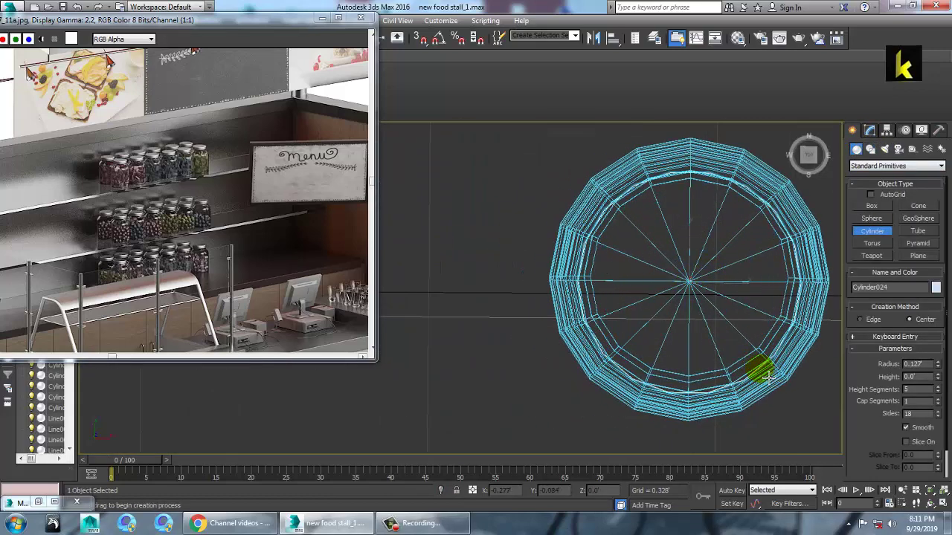
pyautogui.press('w')
# - Raise the lid cylinder from the floor up to the mouth of the jar
pyautogui.hotkey('alt', 'w')
pyautogui.middleClick(748, 395)
pyautogui.press('z')
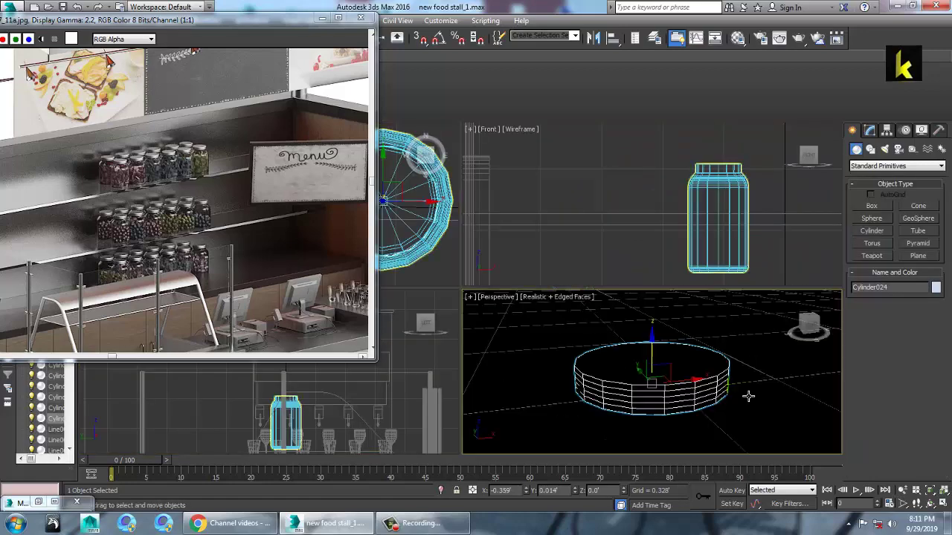
pyautogui.hotkey('alt', 'w')
pyautogui.scroll(-10, 644, 357)
pyautogui.moveTo(634, 331); pyautogui.dragTo(614, 357, button='middle')
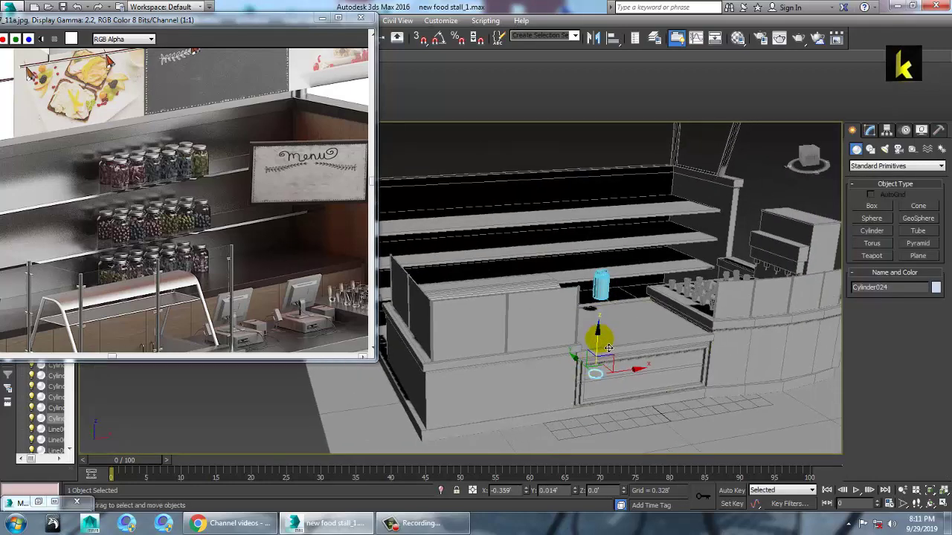
pyautogui.press('z')
pyautogui.keyDown('alt'); pyautogui.moveTo(597, 285); pyautogui.dragTo(578, 311, button='middle'); pyautogui.keyUp('alt')
pyautogui.scroll(-5, 569, 270)
pyautogui.scroll(2, 570, 270)
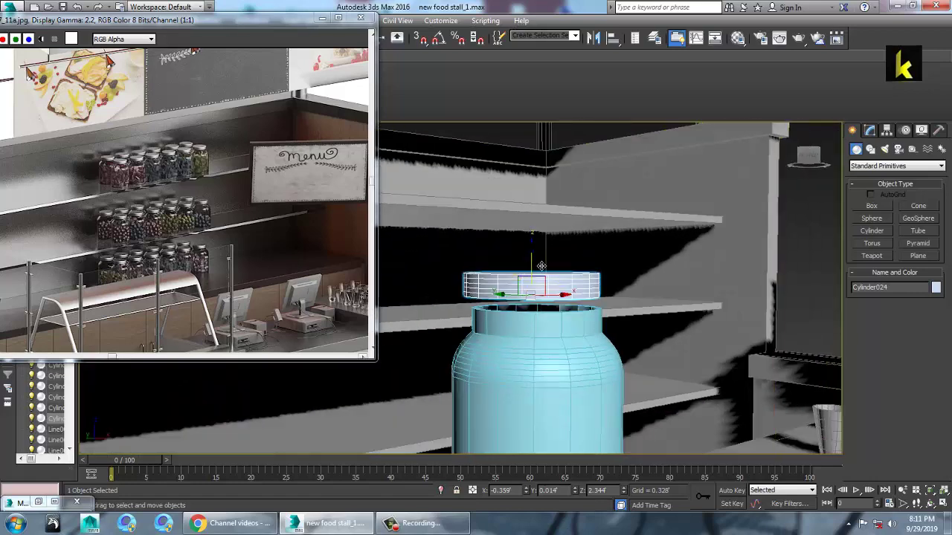
pyautogui.moveTo(534, 258); pyautogui.dragTo(558, 282)
# - Shift the lid in the top view so that it sits concentric with the jar
pyautogui.hotkey('alt', 'w')
pyautogui.rightClick(432, 239)
pyautogui.press('z')
pyautogui.hotkey('alt', 'w')
pyautogui.moveTo(503, 244); pyautogui.dragTo(578, 209, button='middle')
pyautogui.moveTo(569, 246); pyautogui.dragTo(572, 264)
pyautogui.hotkey('alt', 'w')
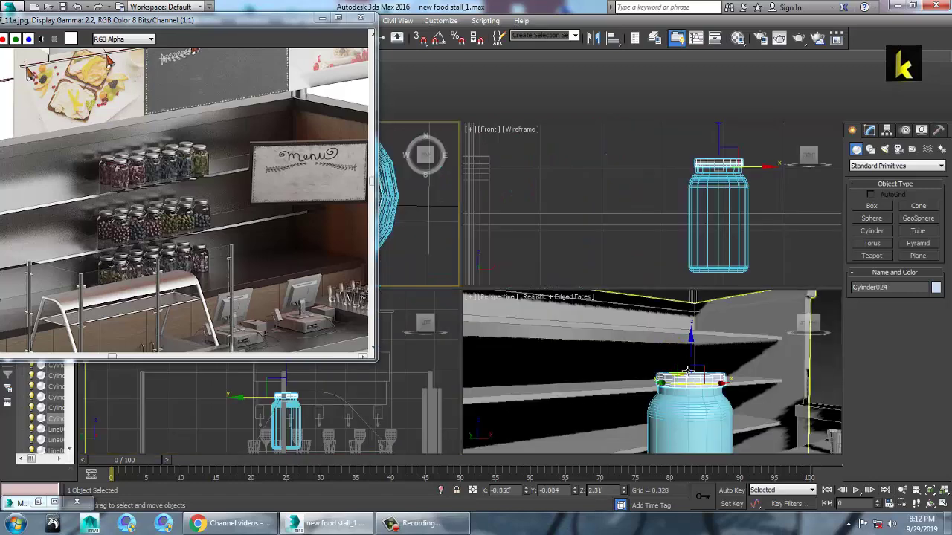
# - Examine how the lid fits around the jar's neck from several angles
pyautogui.rightClick(688, 371)
pyautogui.press('z')
pyautogui.hotkey('alt', 'w')
pyautogui.keyDown('alt'); pyautogui.moveTo(664, 357); pyautogui.dragTo(670, 314, button='middle'); pyautogui.keyUp('alt')
pyautogui.moveTo(606, 315); pyautogui.dragTo(652, 344, button='middle')
pyautogui.press('e')
pyautogui.press('r')
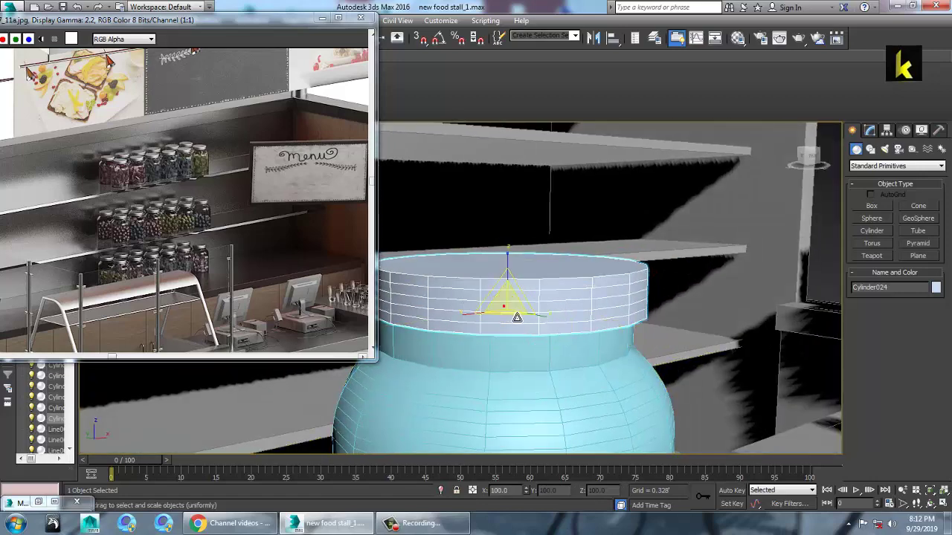
pyautogui.press('w')
pyautogui.keyDown('alt'); pyautogui.moveTo(548, 302); pyautogui.dragTo(629, 328, button='middle'); pyautogui.keyUp('alt')
# - Set the lid cylinder's number of sides to 32
pyautogui.hotkey('alt', 'w')
pyautogui.rightClick(443, 264)
pyautogui.hotkey('alt', 'w')
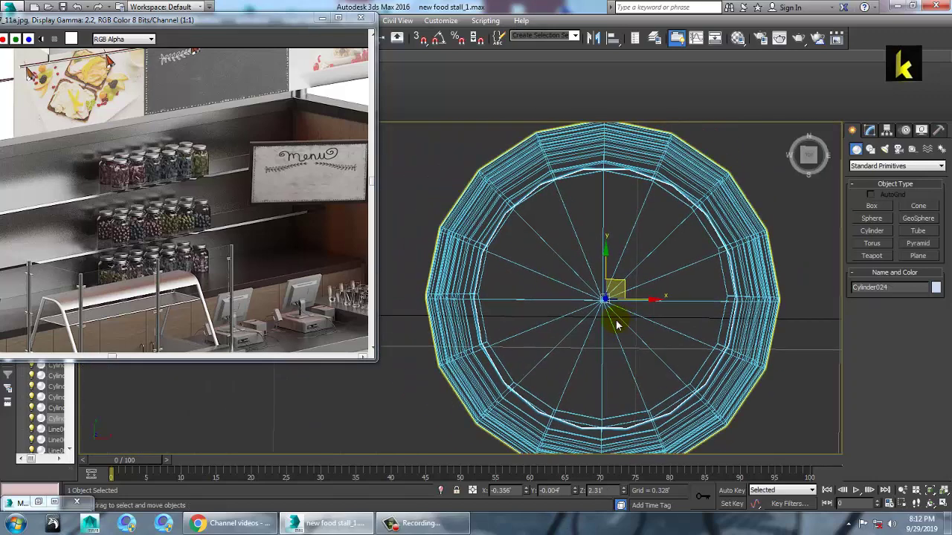
pyautogui.click(870, 130)
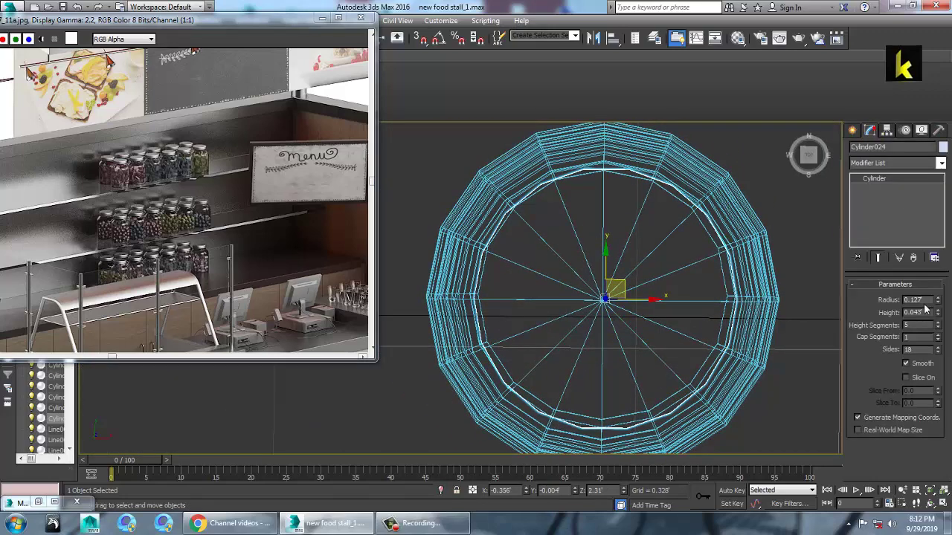
pyautogui.click(937, 349)
pyautogui.click(937, 349)
pyautogui.click(938, 348)
pyautogui.click(938, 348)
pyautogui.click(938, 348)
pyautogui.click(938, 348)
pyautogui.click(938, 348)
pyautogui.click(938, 348)
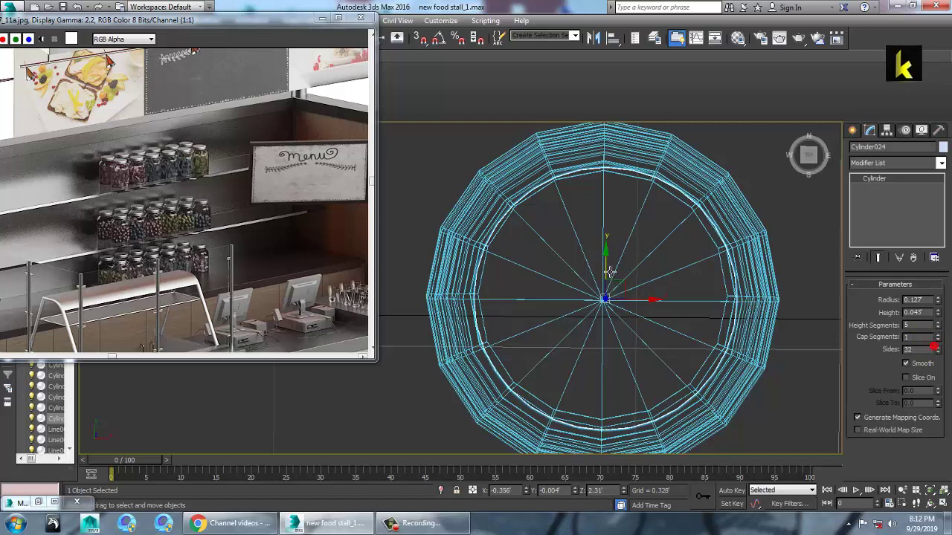
# - Nudge the lid horizontally to refine its centring over the jar's neck
pyautogui.moveTo(617, 272); pyautogui.dragTo(615, 270)
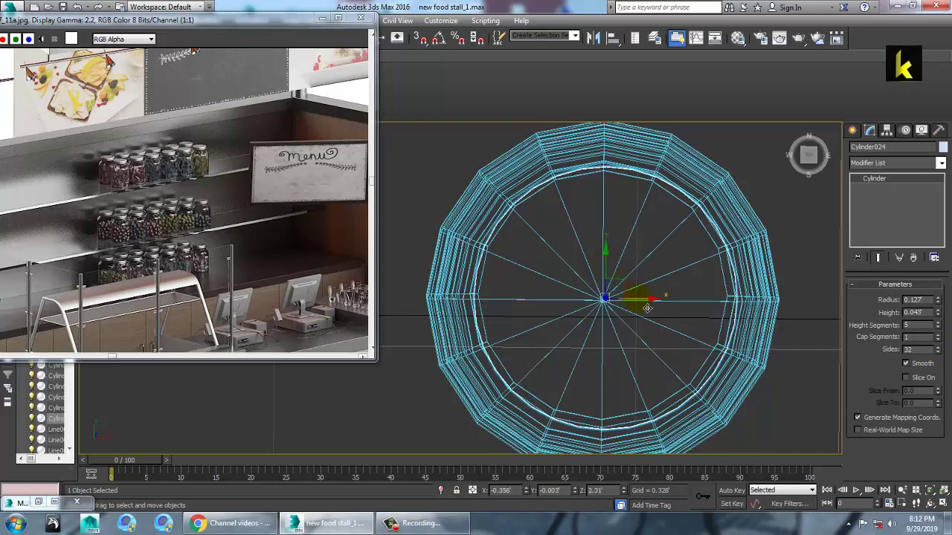
pyautogui.moveTo(648, 310); pyautogui.dragTo(644, 310)
pyautogui.hotkey('alt', 'w')
pyautogui.middleClick(682, 429)
pyautogui.hotkey('alt', 'w')
pyautogui.keyDown('alt'); pyautogui.moveTo(678, 420); pyautogui.dragTo(547, 293, button='middle'); pyautogui.keyUp('alt')
# - Set the lid's height segments to 2 and convert it to an Editable Poly
pyautogui.rightClick(552, 281)
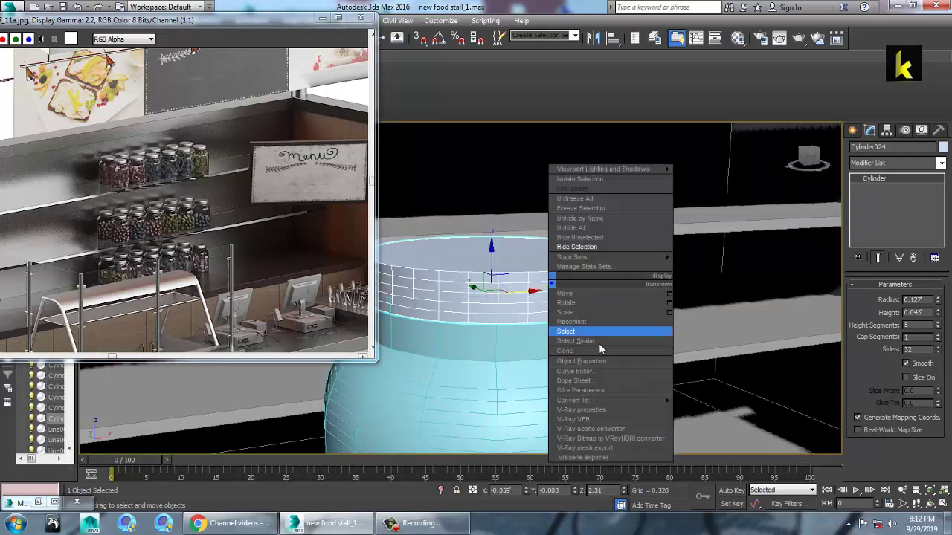
pyautogui.click(938, 331)
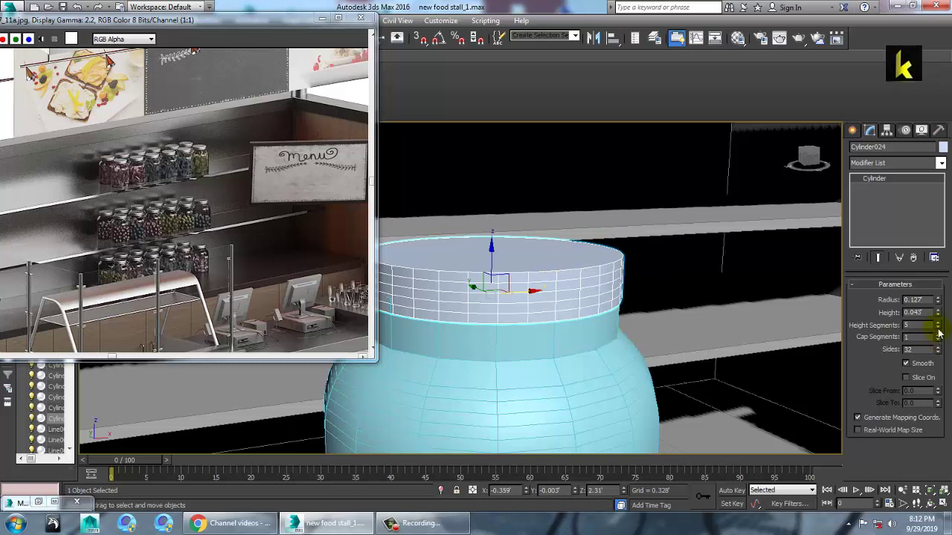
pyautogui.click(938, 328)
pyautogui.click(938, 329)
pyautogui.click(937, 329)
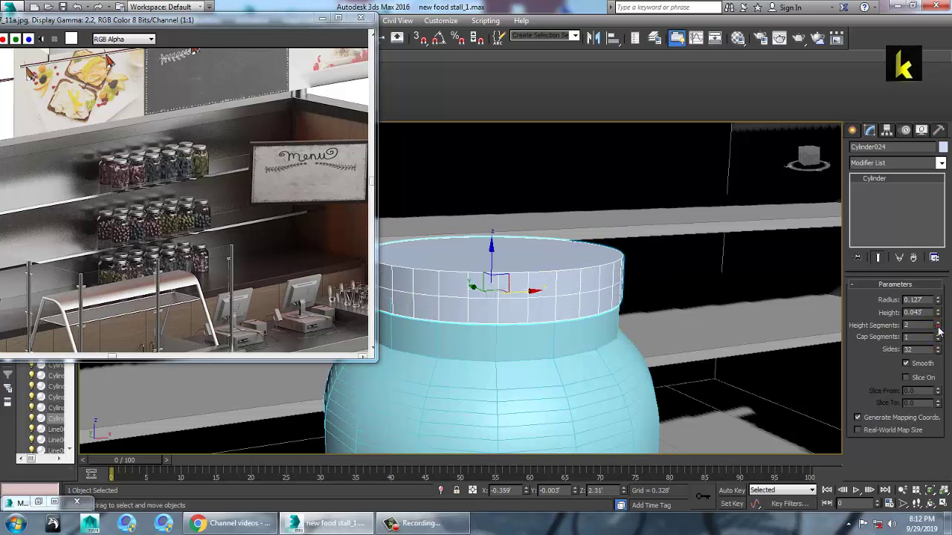
pyautogui.rightClick(596, 292)
pyautogui.moveTo(662, 404)
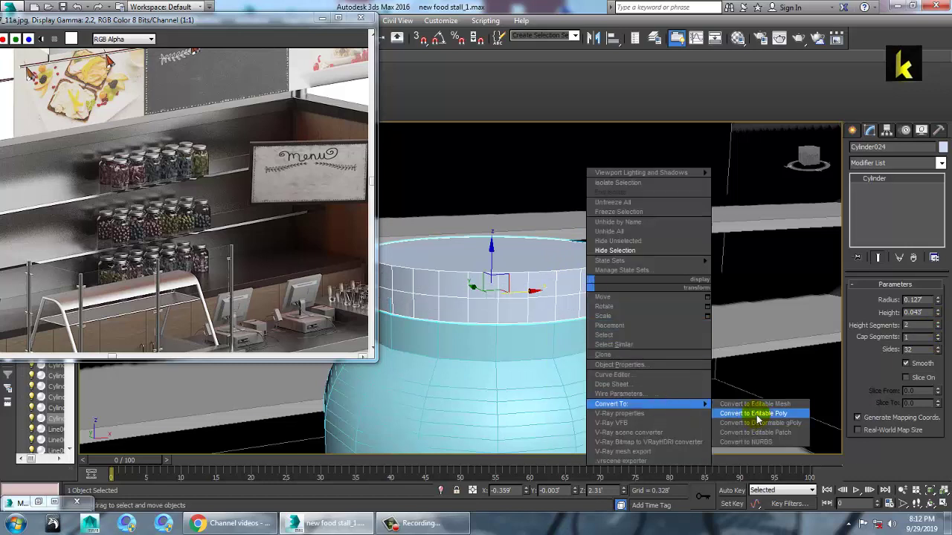
pyautogui.click(753, 415)
# - Lower the lid onto the jar's neck and scale it down uniformly to about 95%
pyautogui.moveTo(498, 269); pyautogui.dragTo(507, 290)
pyautogui.scroll(-4, 580, 306)
pyautogui.moveTo(586, 308)
pyautogui.keyDown('alt'); pyautogui.mouseDown(button='middle')
pyautogui.moveTo(561, 336)
pyautogui.moveTo(580, 318)
pyautogui.moveTo(569, 316)
pyautogui.mouseUp(button='middle'); pyautogui.keyUp('alt')
pyautogui.keyDown('alt'); pyautogui.moveTo(511, 313); pyautogui.dragTo(449, 341, button='middle'); pyautogui.keyUp('alt')
pyautogui.scroll(4, 485, 322)
pyautogui.press('r')
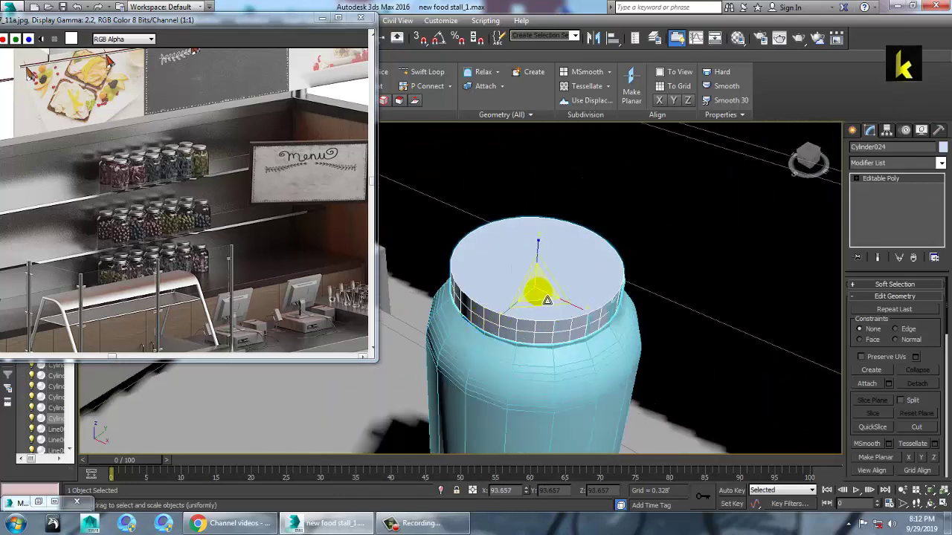
pyautogui.moveTo(542, 296); pyautogui.dragTo(542, 295)
pyautogui.press('w')
pyautogui.keyDown('alt'); pyautogui.moveTo(586, 317); pyautogui.dragTo(561, 283, button='middle'); pyautogui.keyUp('alt')
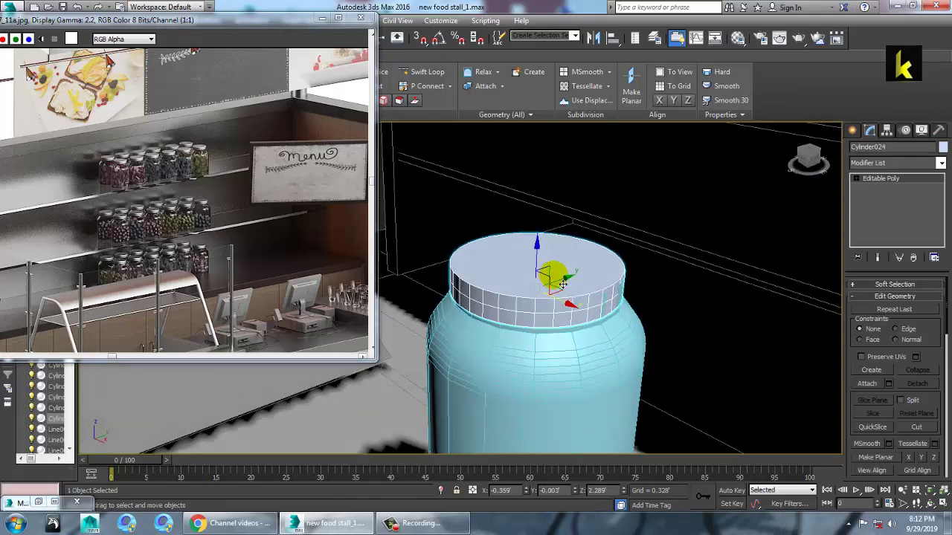
# - Chamfer the edges around the upper half of the lid by 0.033' with 4 segments
pyautogui.scroll(3, 565, 266)
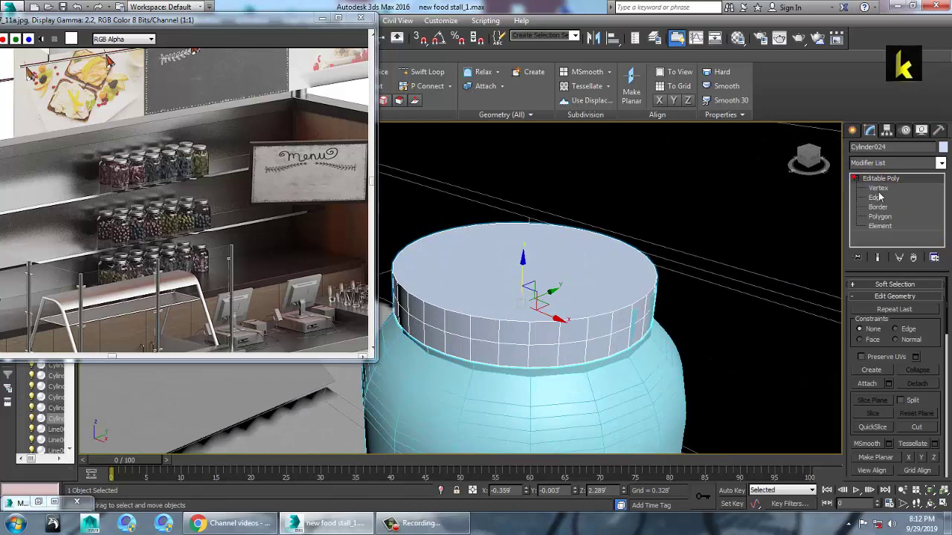
pyautogui.click(879, 197)
pyautogui.press('q')
pyautogui.keyDown('alt'); pyautogui.moveTo(520, 340); pyautogui.dragTo(554, 306, button='middle'); pyautogui.keyUp('alt')
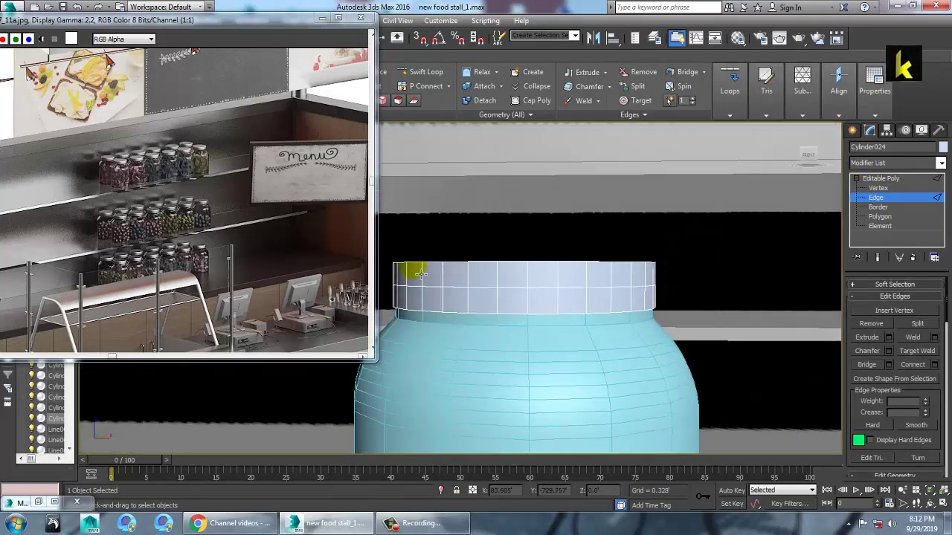
pyautogui.moveTo(608, 272); pyautogui.dragTo(727, 268)
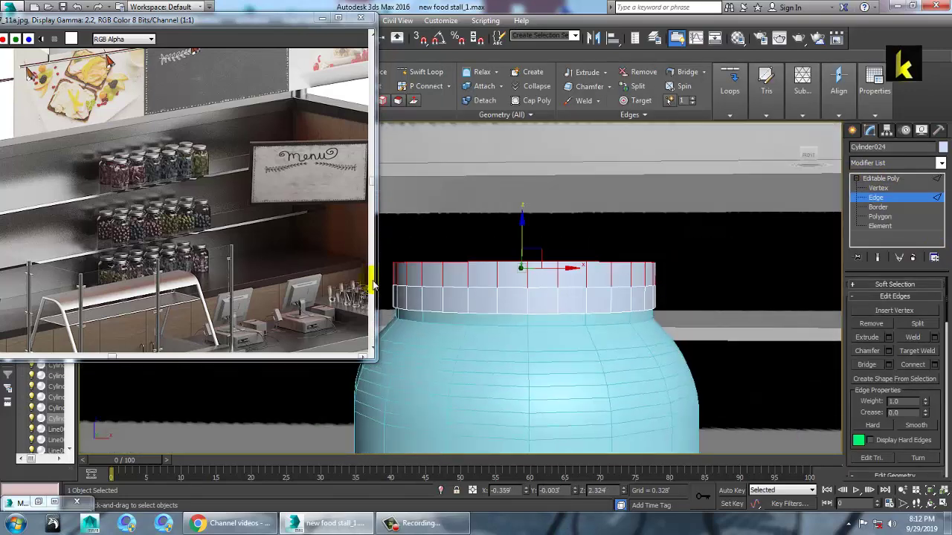
pyautogui.click(892, 352)
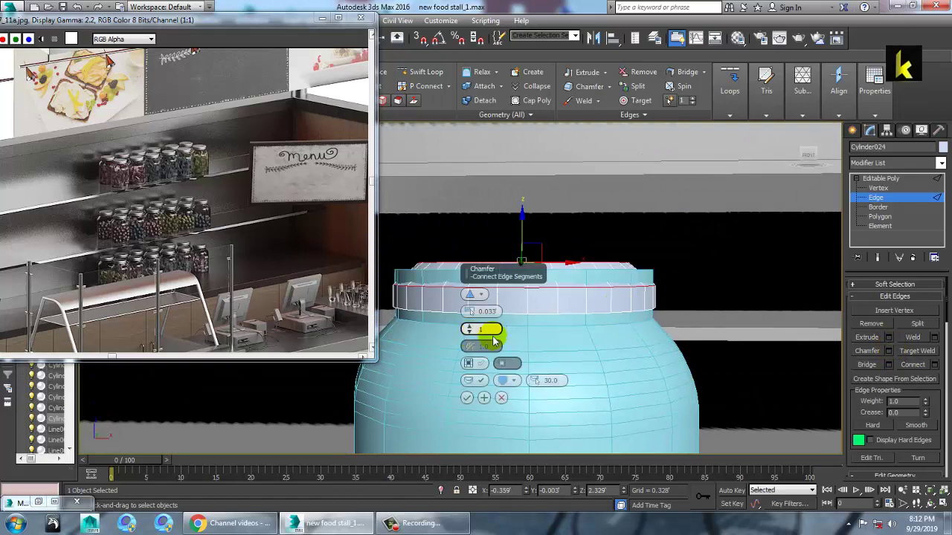
pyautogui.moveTo(469, 329); pyautogui.dragTo(476, 312)
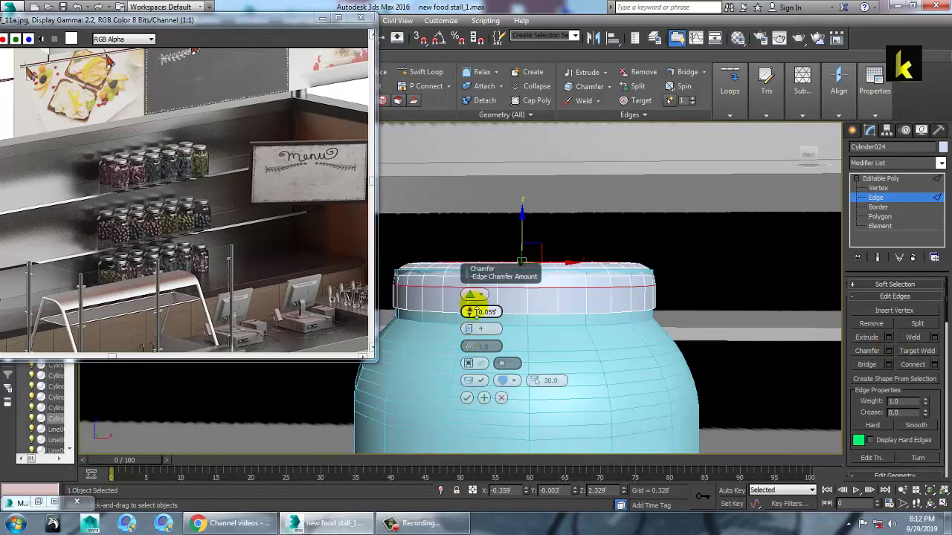
pyautogui.click(892, 179)
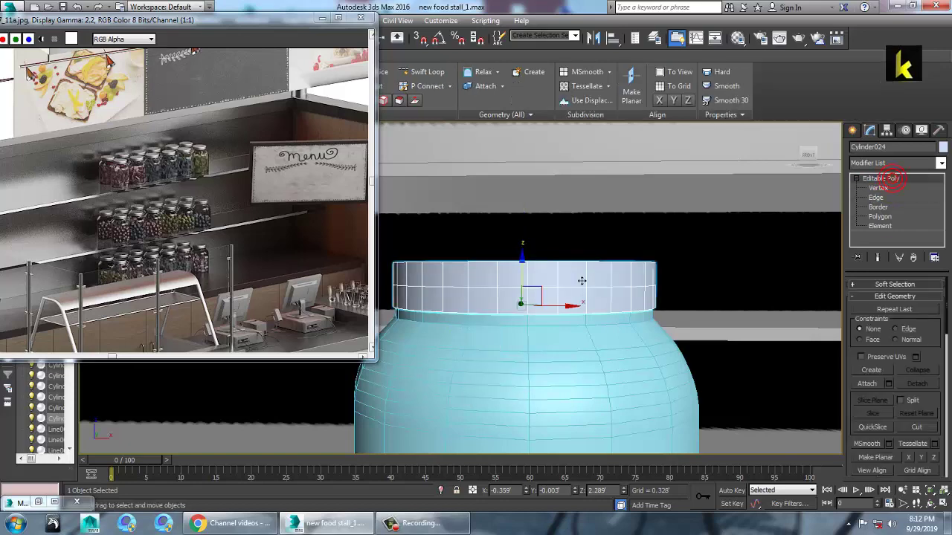
pyautogui.click(877, 198)
pyautogui.click(888, 351)
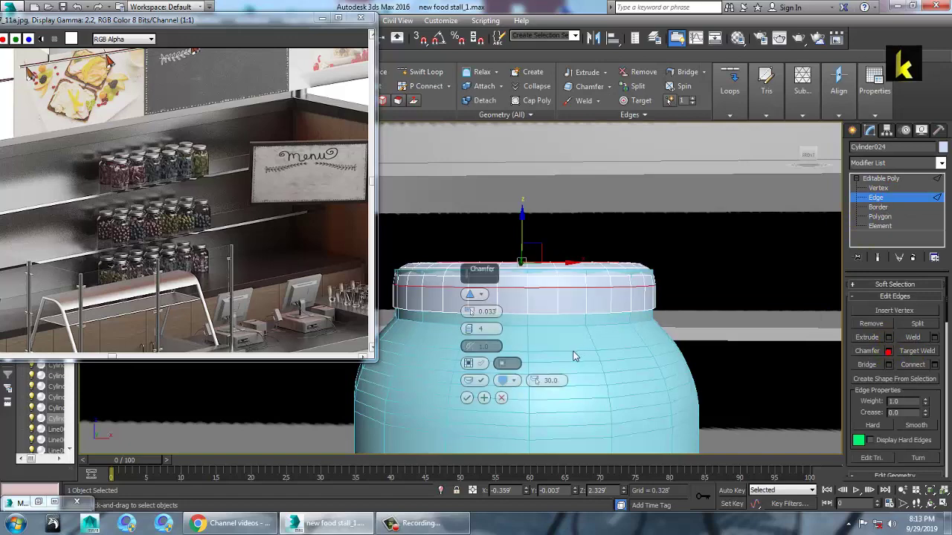
pyautogui.click(467, 399)
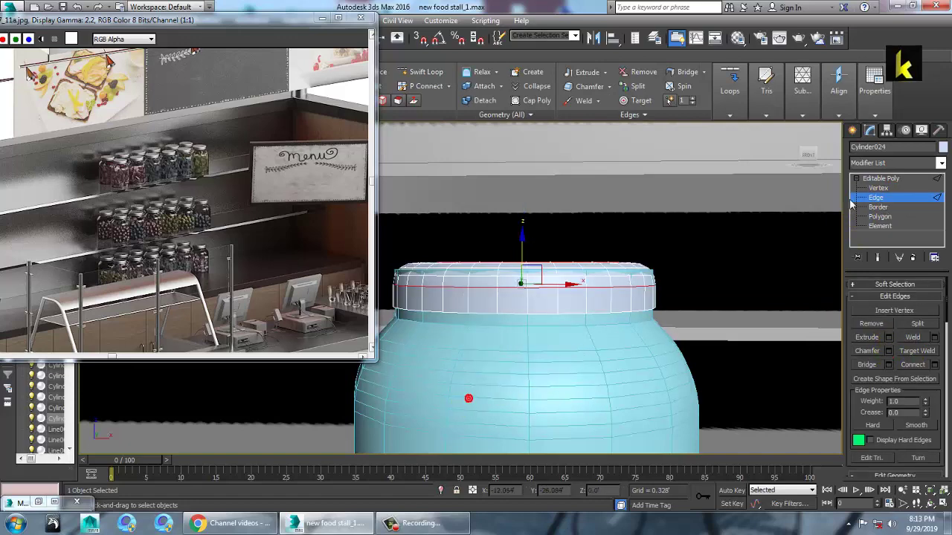
pyautogui.click(889, 179)
# - Enlarge the whole lid uniformly by about 3% to widen it around the neck
pyautogui.press('r')
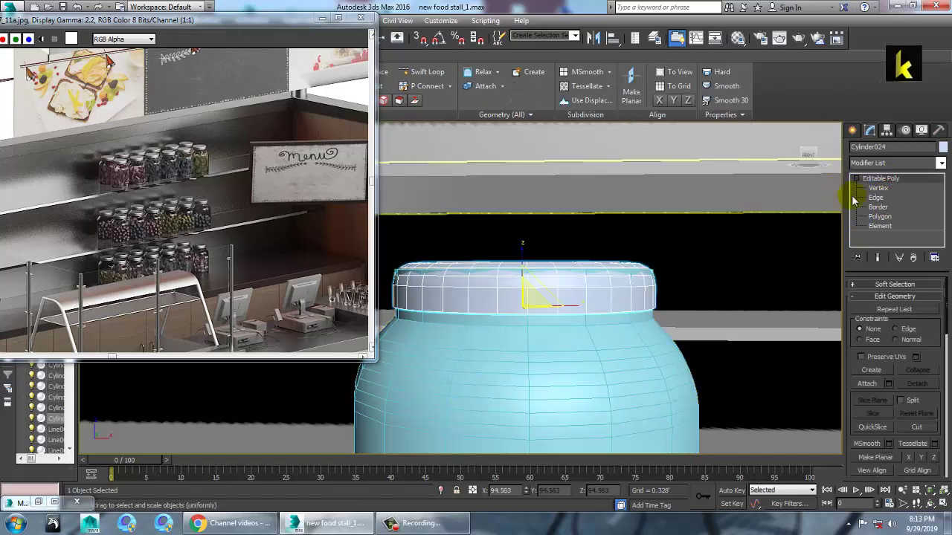
pyautogui.click(876, 197)
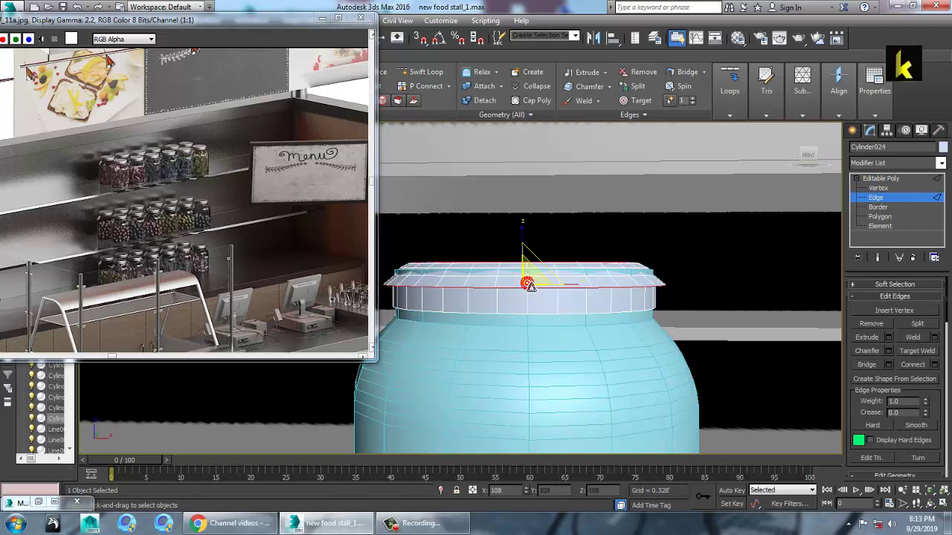
pyautogui.click(896, 179)
pyautogui.moveTo(537, 311); pyautogui.dragTo(535, 309)
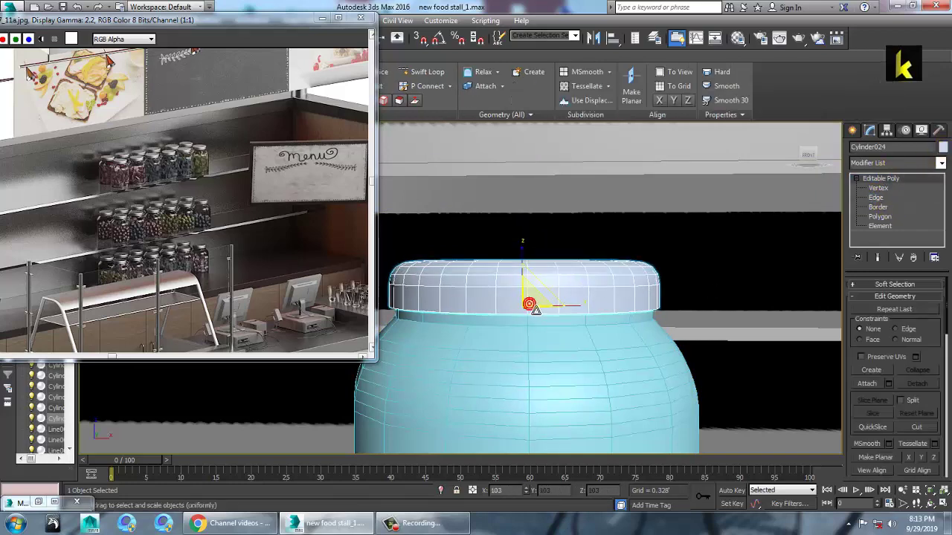
pyautogui.keyDown('alt'); pyautogui.moveTo(551, 309); pyautogui.dragTo(657, 356, button='middle'); pyautogui.keyUp('alt')
pyautogui.press('w')
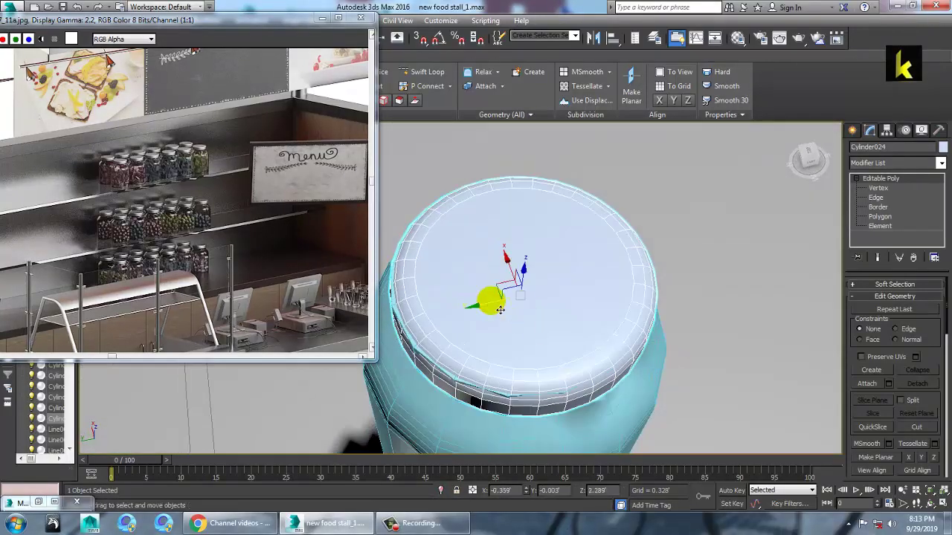
pyautogui.keyDown('alt'); pyautogui.moveTo(492, 315); pyautogui.dragTo(464, 296, button='middle'); pyautogui.keyUp('alt')
pyautogui.hotkey('ctrl', 'z')
# - Scale the lid down uniformly to about 97% so that it fits the jar's neck
pyautogui.hotkey('alt', 'w')
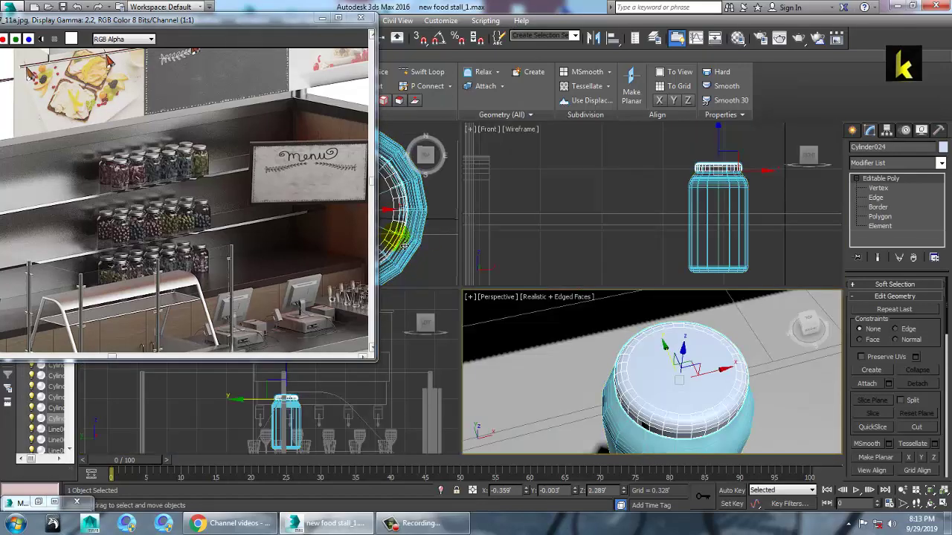
pyautogui.middleClick(416, 248)
pyautogui.hotkey('alt', 'w')
pyautogui.moveTo(439, 245); pyautogui.dragTo(548, 237, button='middle')
pyautogui.press('r')
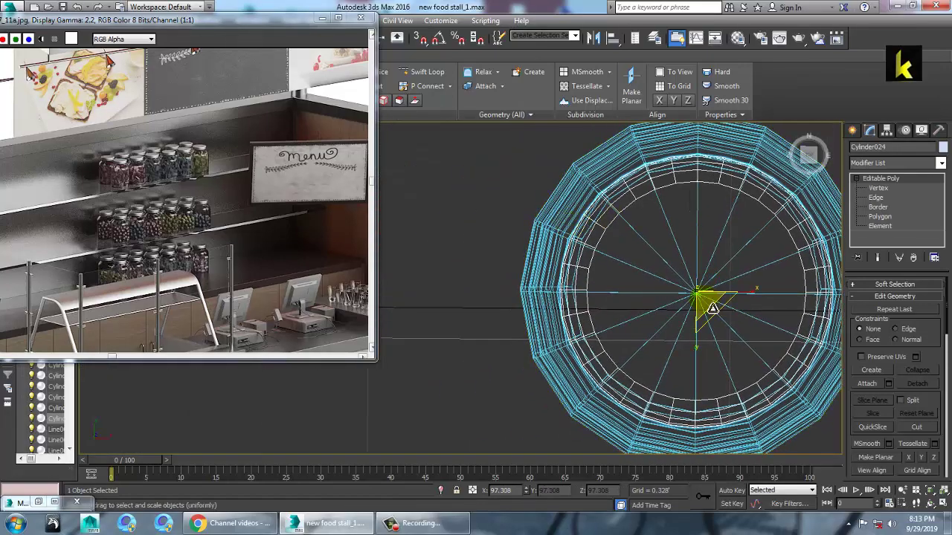
pyautogui.moveTo(712, 308); pyautogui.dragTo(709, 305)
pyautogui.press('w')
pyautogui.hotkey('alt', 'w')
pyautogui.moveTo(720, 397); pyautogui.dragTo(700, 391, button='middle')
pyautogui.hotkey('alt', 'w')
pyautogui.keyDown('alt'); pyautogui.moveTo(660, 340); pyautogui.dragTo(608, 355, button='middle'); pyautogui.keyUp('alt')
pyautogui.scroll(-4, 633, 317)
pyautogui.scroll(-3, 604, 330)
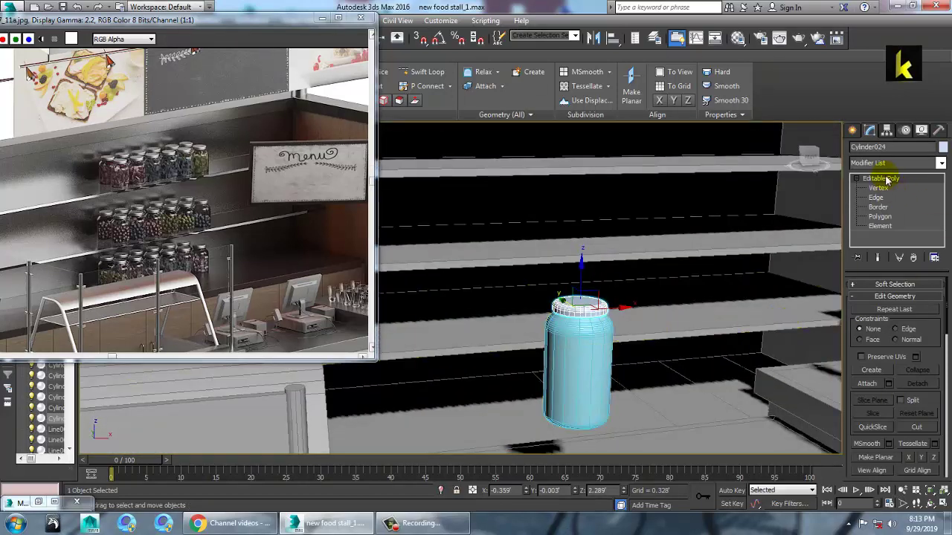
# - Convert the jar body with its Shell modifier to an Editable Poly
pyautogui.click(876, 197)
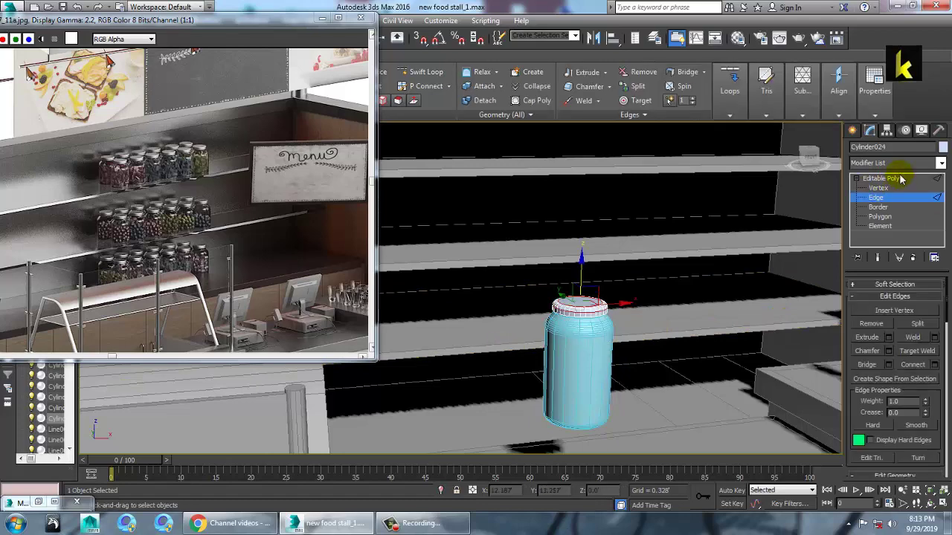
pyautogui.click(899, 178)
pyautogui.keyDown('ctrl'); pyautogui.click(601, 330); pyautogui.keyUp('ctrl')
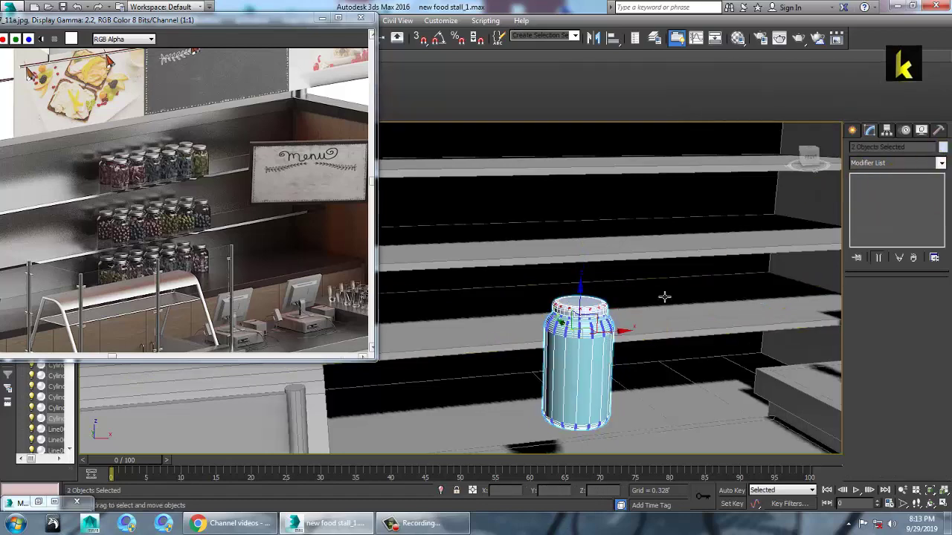
pyautogui.click(586, 362)
pyautogui.rightClick(564, 330)
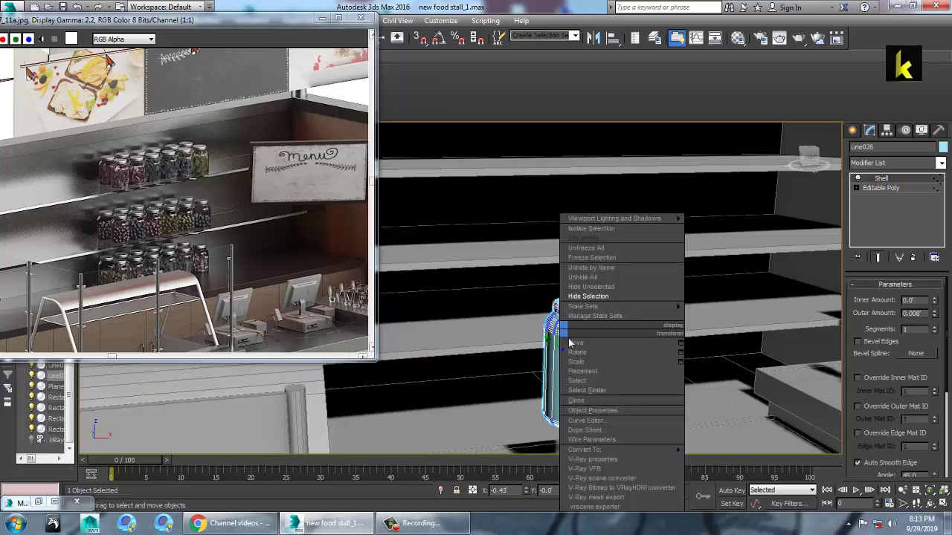
pyautogui.moveTo(623, 452)
pyautogui.click(726, 459)
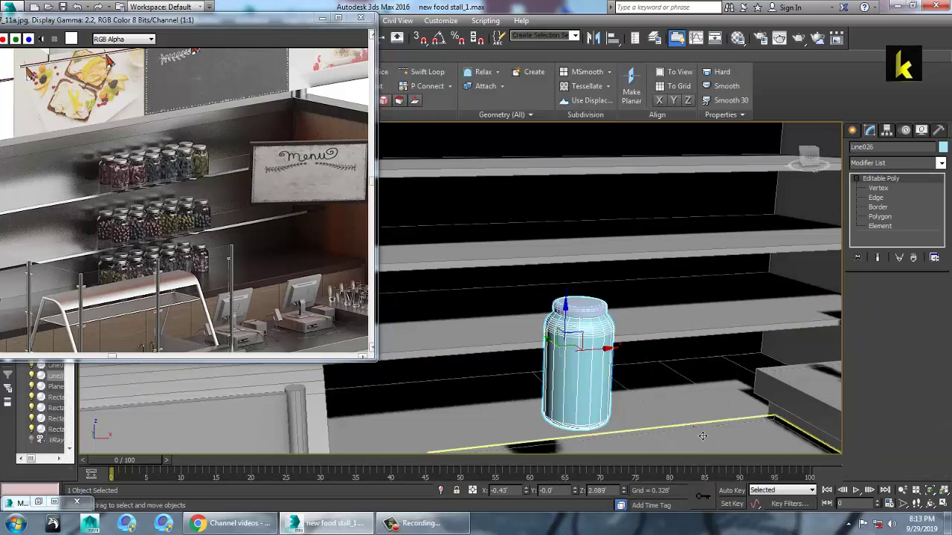
# - Give the jar body and its lid the same grey object color
pyautogui.click(694, 427)
pyautogui.click(601, 383)
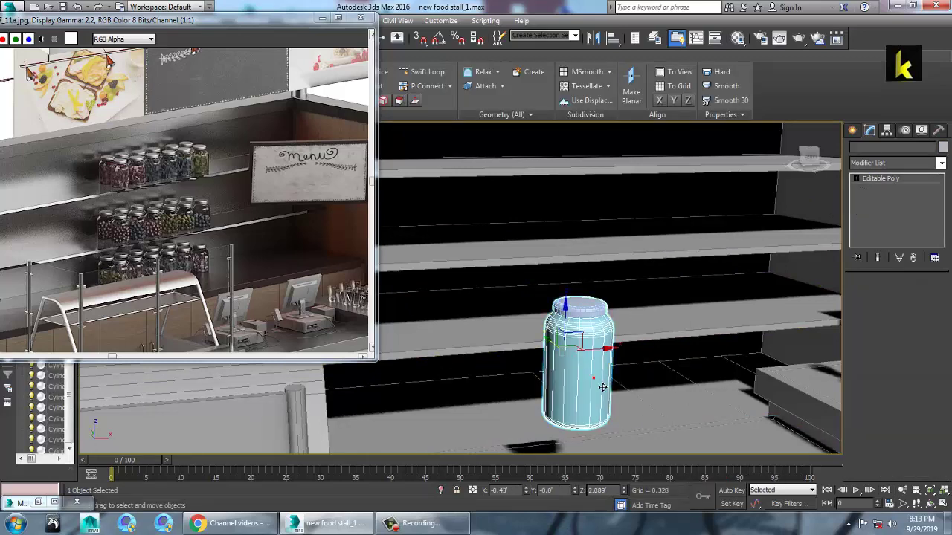
pyautogui.keyDown('ctrl'); pyautogui.click(591, 303); pyautogui.keyUp('ctrl')
pyautogui.click(943, 148)
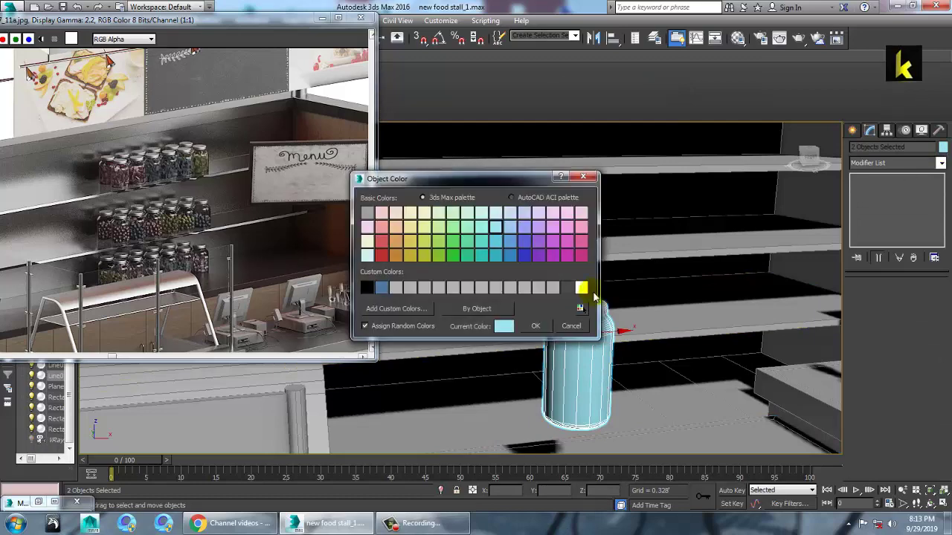
pyautogui.click(537, 325)
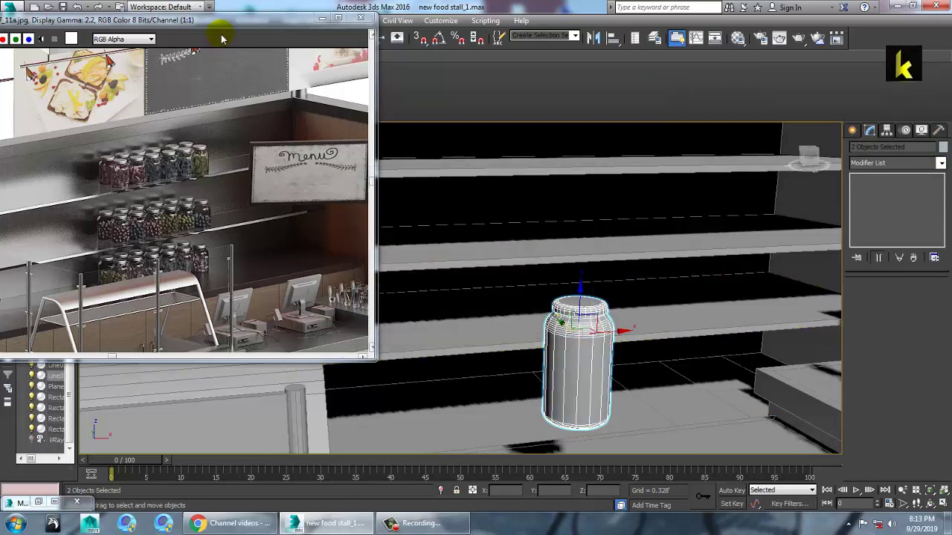
# - Group the jar body and lid under the name Group001
pyautogui.moveTo(202, 23); pyautogui.dragTo(190, 67)
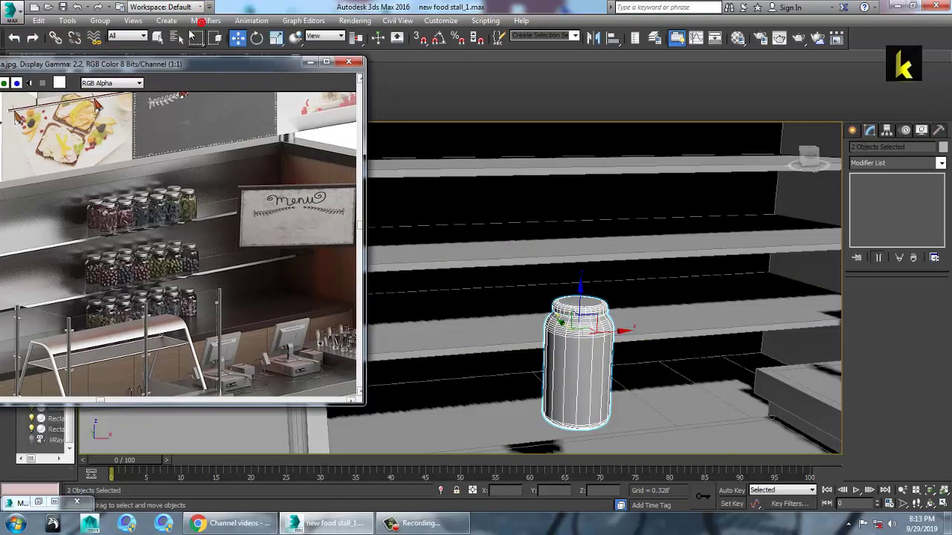
pyautogui.click(100, 21)
pyautogui.click(115, 35)
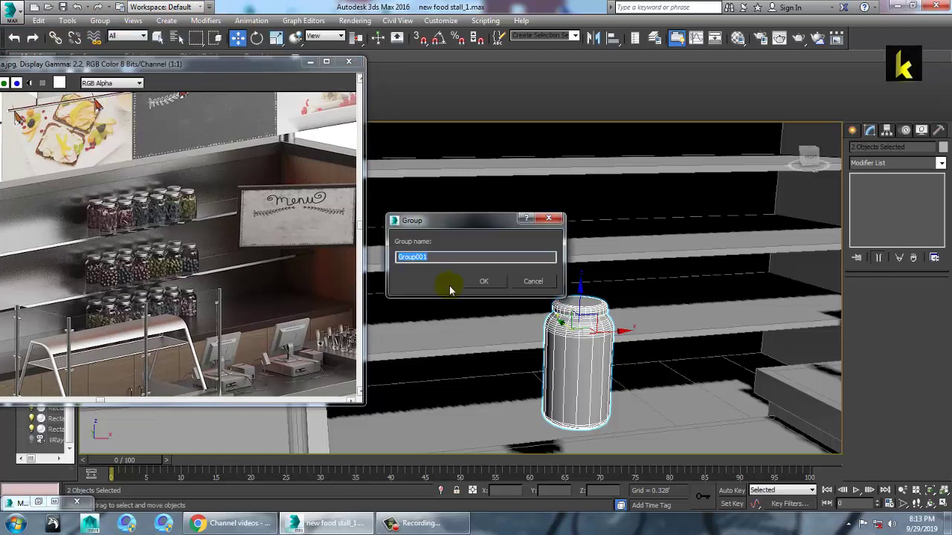
pyautogui.click(485, 282)
# - Scale the jar group down uniformly to about 75% to suit the shelves
pyautogui.scroll(-5, 647, 339)
pyautogui.press('r')
pyautogui.moveTo(605, 326); pyautogui.dragTo(627, 344)
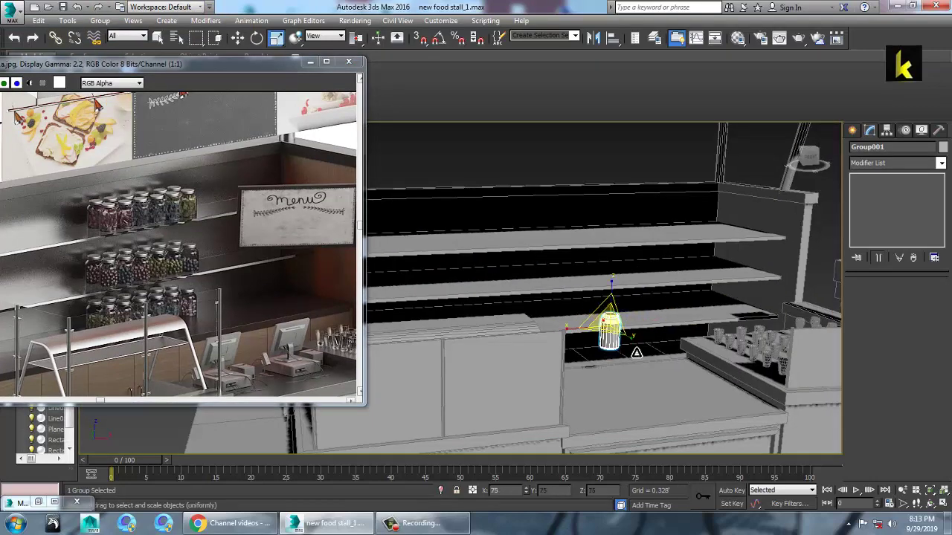
pyautogui.press('w')
# - Move the jar group back along the Y axis by about 4.4' to the shelves
pyautogui.keyDown('alt'); pyautogui.moveTo(633, 337); pyautogui.dragTo(638, 336, button='middle'); pyautogui.keyUp('alt')
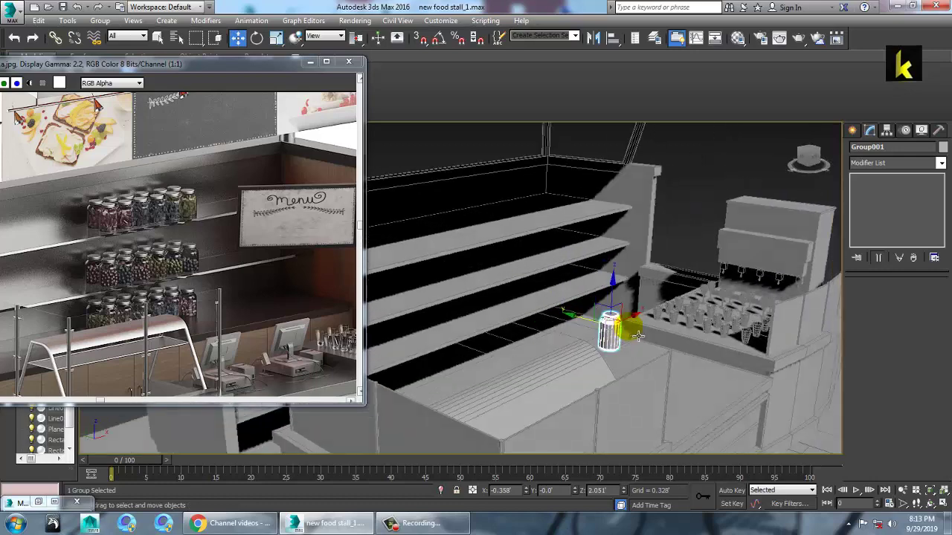
pyautogui.moveTo(390, 271)
pyautogui.mouseDown()
pyautogui.moveTo(411, 270)
pyautogui.moveTo(376, 258)
pyautogui.mouseUp()
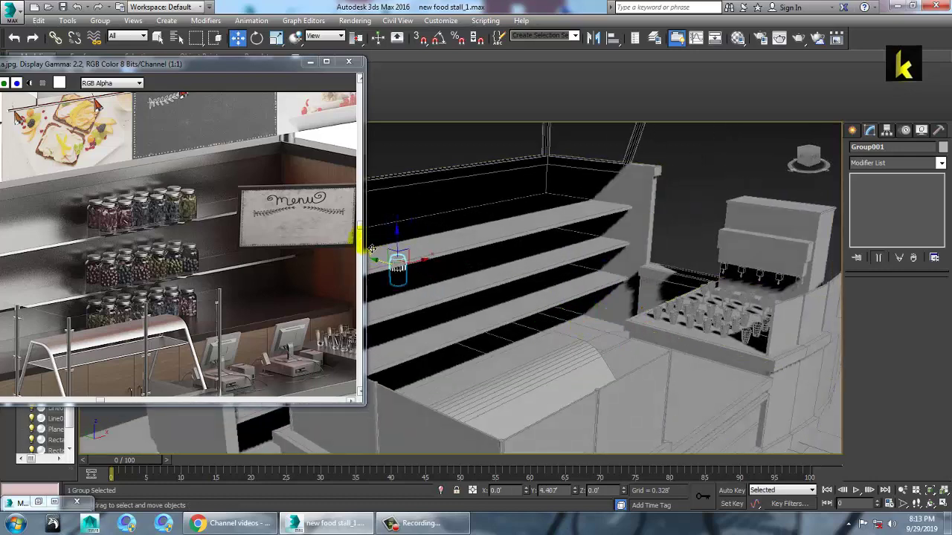
pyautogui.press('z')
pyautogui.keyDown('alt'); pyautogui.moveTo(442, 259); pyautogui.dragTo(528, 300, button='middle'); pyautogui.keyUp('alt')
pyautogui.scroll(-10, 526, 281)
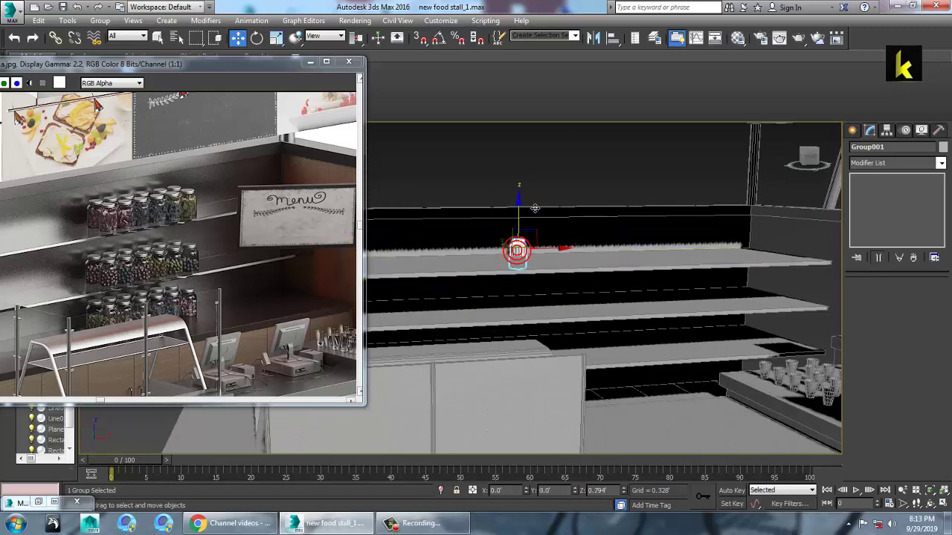
# - Raise the jar group to about Z 3.03' so that it stands on the top shelf
pyautogui.moveTo(537, 207); pyautogui.dragTo(537, 209)
pyautogui.press('z')
pyautogui.scroll(-3, 595, 278)
pyautogui.keyDown('alt'); pyautogui.moveTo(531, 251); pyautogui.dragTo(537, 277, button='middle'); pyautogui.keyUp('alt')
pyautogui.scroll(-6, 629, 283)
pyautogui.scroll(4, 547, 257)
pyautogui.scroll(4, 557, 267)
pyautogui.scroll(-2, 550, 283)
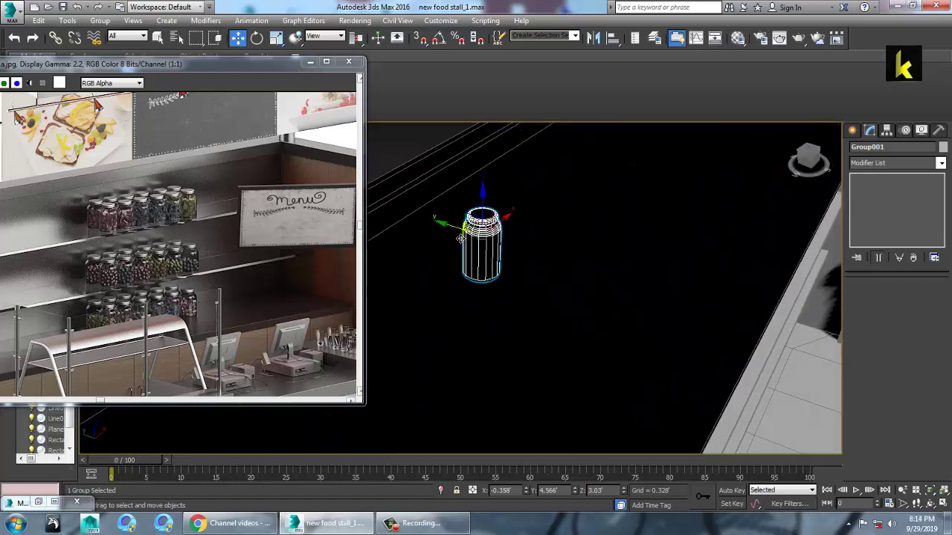
# - Adjust the jar group's position on the top shelf to about Y 4.09' and Z 3.045'
pyautogui.moveTo(516, 267); pyautogui.dragTo(514, 266)
pyautogui.keyDown('alt'); pyautogui.moveTo(514, 266); pyautogui.dragTo(503, 251, button='middle'); pyautogui.keyUp('alt')
pyautogui.scroll(-5, 557, 270)
pyautogui.press('z')
pyautogui.scroll(-4, 553, 262)
pyautogui.moveTo(511, 221)
pyautogui.mouseDown()
pyautogui.moveTo(514, 212)
pyautogui.moveTo(516, 220)
pyautogui.mouseUp()
pyautogui.scroll(-6, 516, 253)
pyautogui.keyDown('alt'); pyautogui.moveTo(515, 270); pyautogui.dragTo(488, 235, button='middle'); pyautogui.keyUp('alt')
pyautogui.moveTo(488, 234); pyautogui.dragTo(532, 275, button='middle')
pyautogui.scroll(4, 532, 274)
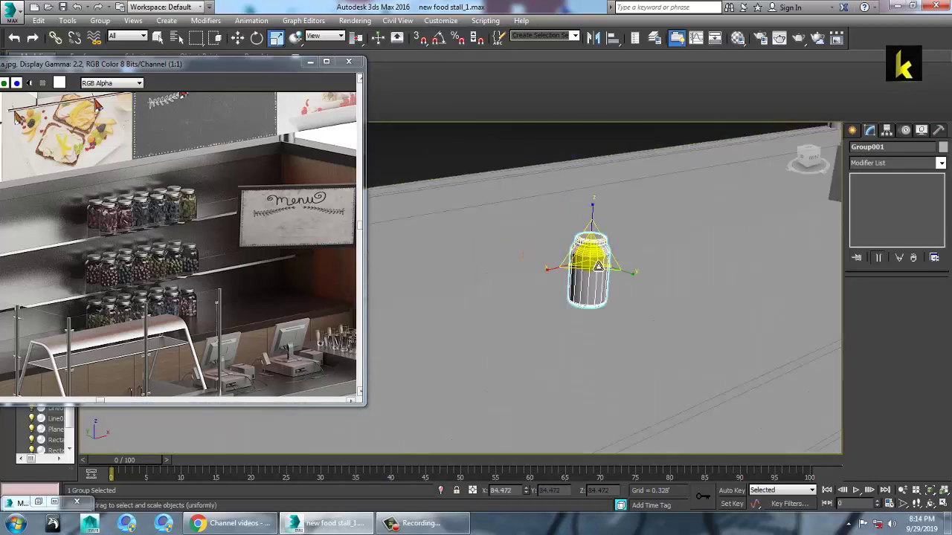
# - Scale the jar group down uniformly to about 84% and shift it on the shelf to about X -0.554', Y 3.683'
pyautogui.moveTo(605, 266); pyautogui.dragTo(605, 264)
pyautogui.keyDown('alt'); pyautogui.moveTo(604, 265); pyautogui.dragTo(574, 229, button='middle'); pyautogui.keyUp('alt')
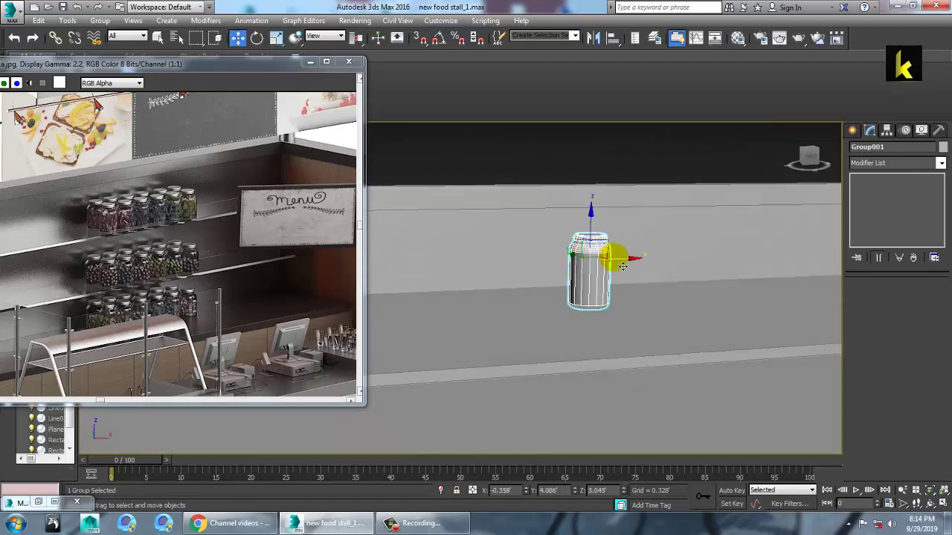
pyautogui.keyDown('alt'); pyautogui.moveTo(601, 271); pyautogui.dragTo(505, 235, button='middle'); pyautogui.keyUp('alt')
pyautogui.keyDown('alt'); pyautogui.moveTo(572, 275); pyautogui.dragTo(563, 249, button='middle'); pyautogui.keyUp('alt')
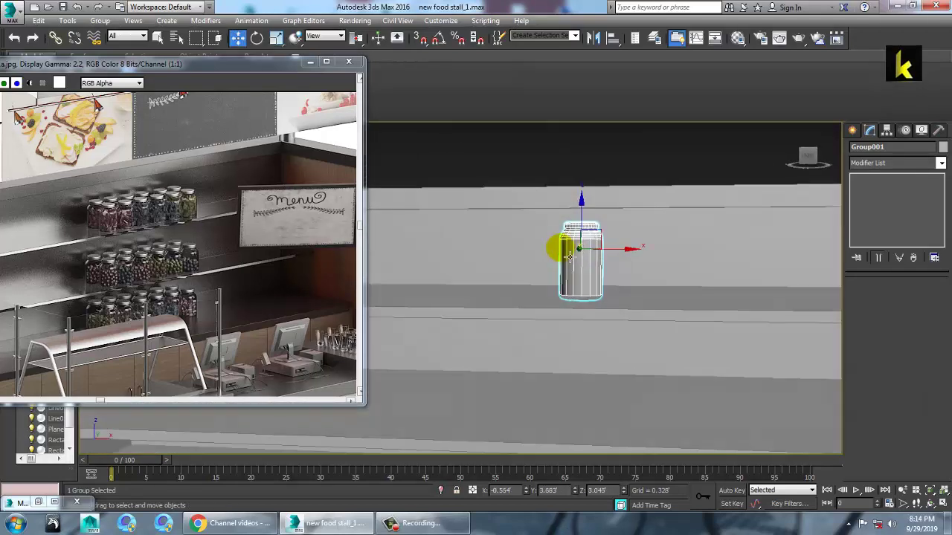
pyautogui.scroll(5, 597, 270)
pyautogui.scroll(-9, 603, 285)
pyautogui.keyDown('alt'); pyautogui.moveTo(605, 288); pyautogui.dragTo(664, 299, button='middle'); pyautogui.keyUp('alt')
pyautogui.scroll(6, 629, 280)
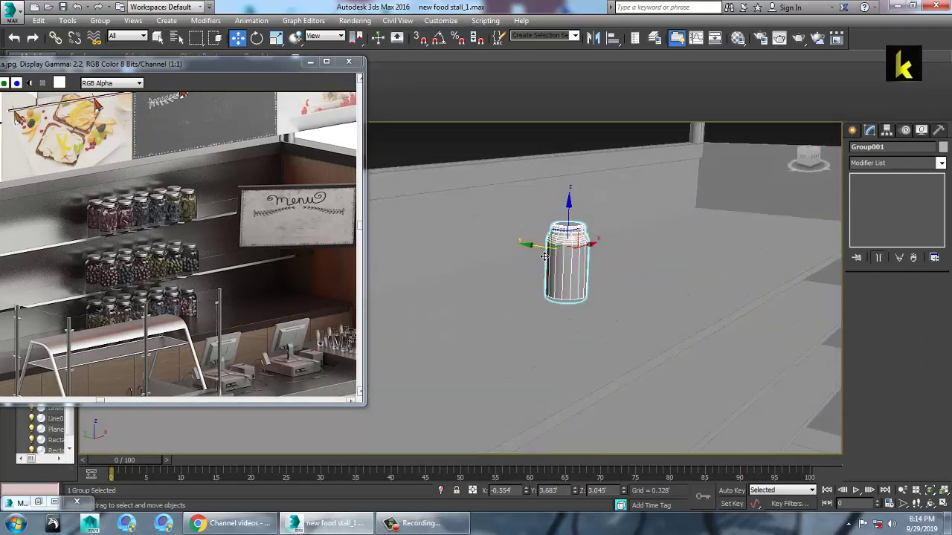
# - Copy the jar about 0.5' toward the shelf's front edge, and copy that pair five times along the shelf
pyautogui.keyDown('shift'); pyautogui.moveTo(606, 280); pyautogui.dragTo(608, 281); pyautogui.keyUp('shift')
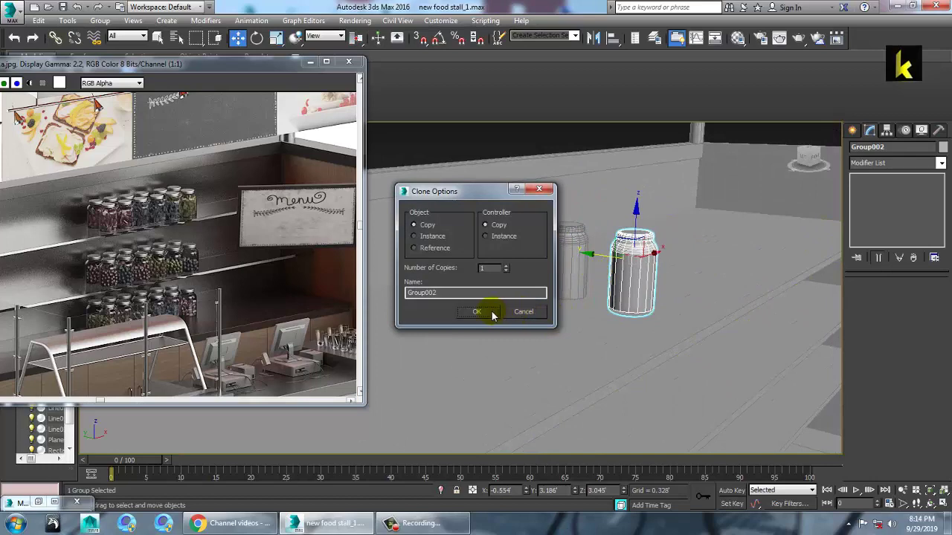
pyautogui.click(491, 313)
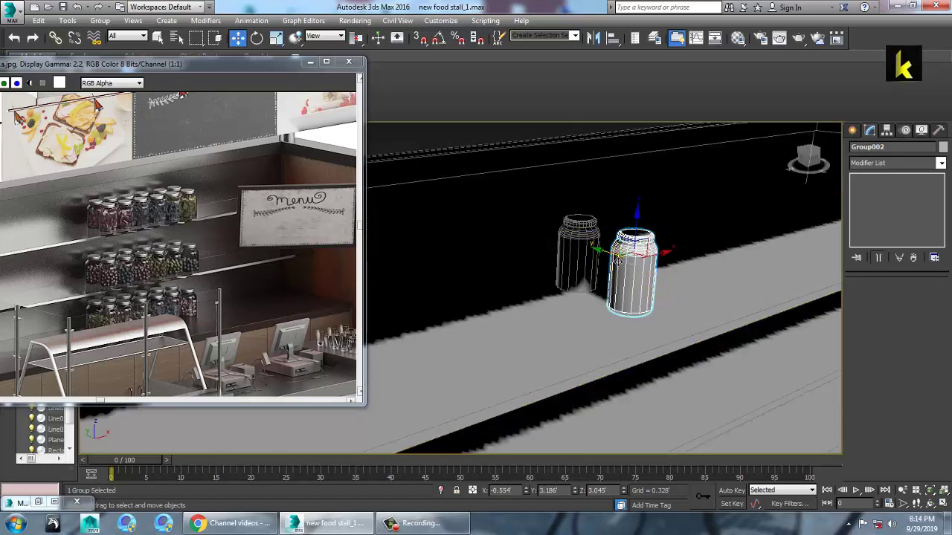
pyautogui.keyDown('ctrl'); pyautogui.click(580, 260); pyautogui.keyUp('ctrl')
pyautogui.moveTo(587, 262)
pyautogui.keyDown('alt'); pyautogui.mouseDown(button='middle')
pyautogui.moveTo(684, 283)
pyautogui.moveTo(593, 265)
pyautogui.mouseUp(button='middle'); pyautogui.keyUp('alt')
pyautogui.keyDown('shift'); pyautogui.moveTo(597, 263); pyautogui.dragTo(653, 266); pyautogui.keyUp('shift')
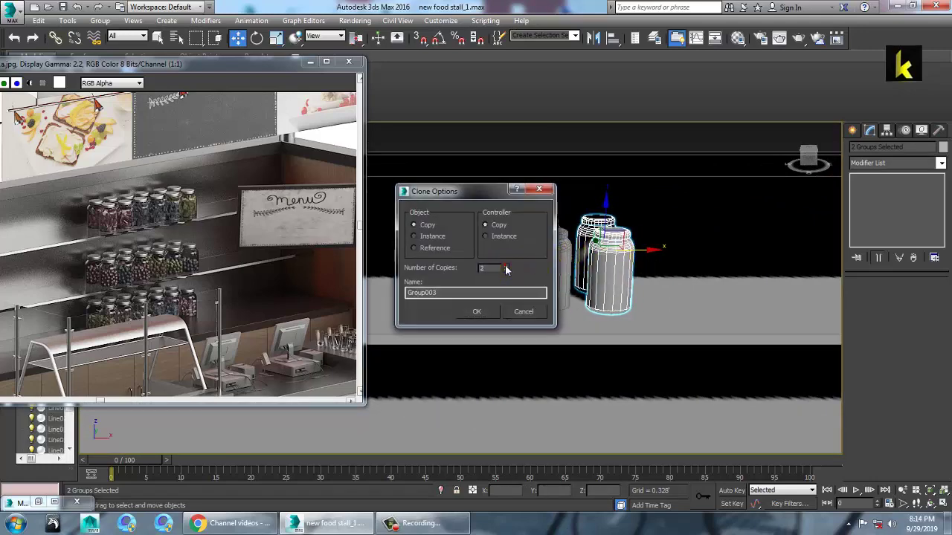
pyautogui.click(480, 316)
# - Select all twelve jars on the top shelf and copy them down onto the middle shelf
pyautogui.moveTo(762, 253)
pyautogui.mouseDown(button='middle')
pyautogui.moveTo(596, 240)
pyautogui.moveTo(632, 259)
pyautogui.mouseUp(button='middle')
pyautogui.keyDown('ctrl'); pyautogui.click(627, 262); pyautogui.keyUp('ctrl')
pyautogui.keyDown('ctrl'); pyautogui.click(556, 271); pyautogui.keyUp('ctrl')
pyautogui.keyDown('ctrl'); pyautogui.click(534, 234); pyautogui.keyUp('ctrl')
pyautogui.keyDown('ctrl'); pyautogui.click(429, 294); pyautogui.keyUp('ctrl')
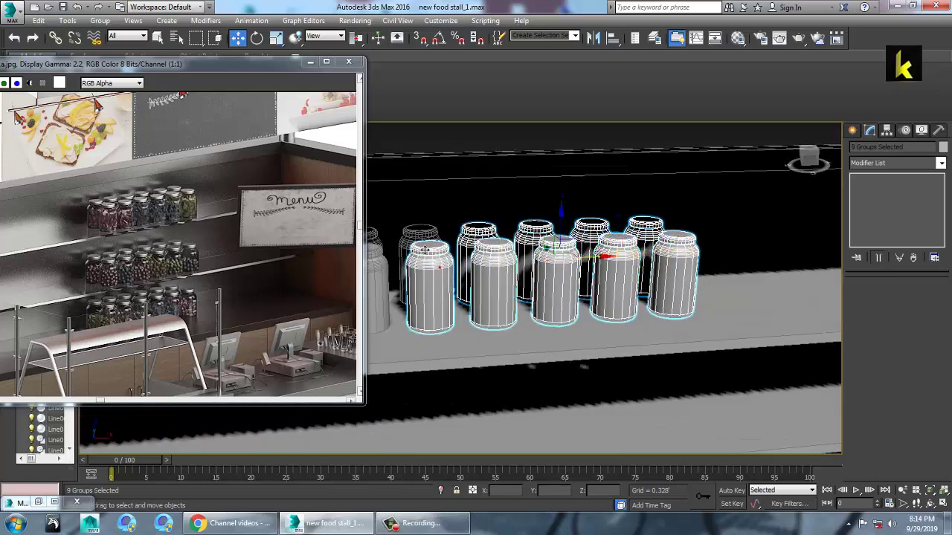
pyautogui.keyDown('ctrl'); pyautogui.click(405, 261); pyautogui.keyUp('ctrl')
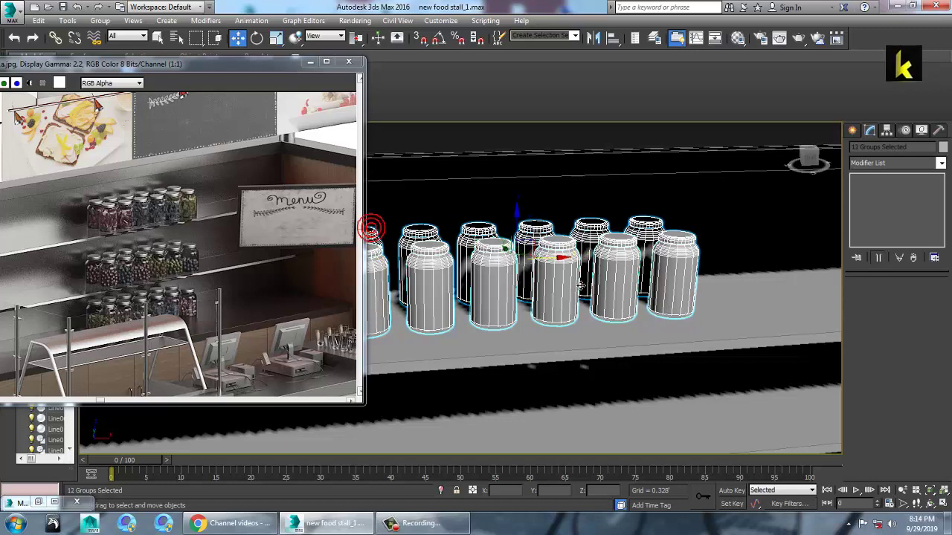
pyautogui.hotkey('alt', 'w')
pyautogui.middleClick(426, 387)
pyautogui.hotkey('alt', 'w')
pyautogui.press('z')
pyautogui.moveTo(488, 319); pyautogui.dragTo(548, 189, button='middle')
pyautogui.scroll(-9, 560, 277)
pyautogui.scroll(5, 570, 227)
pyautogui.keyDown('shift'); pyautogui.moveTo(558, 196); pyautogui.dragTo(598, 291); pyautogui.keyUp('shift')
pyautogui.click(477, 312)
# - Copy the twelve middle-shelf jars down onto the lowest shelf
pyautogui.moveTo(605, 359); pyautogui.dragTo(600, 230, button='middle')
pyautogui.moveTo(556, 162)
pyautogui.mouseDown()
pyautogui.moveTo(559, 261)
pyautogui.moveTo(581, 262)
pyautogui.mouseUp()
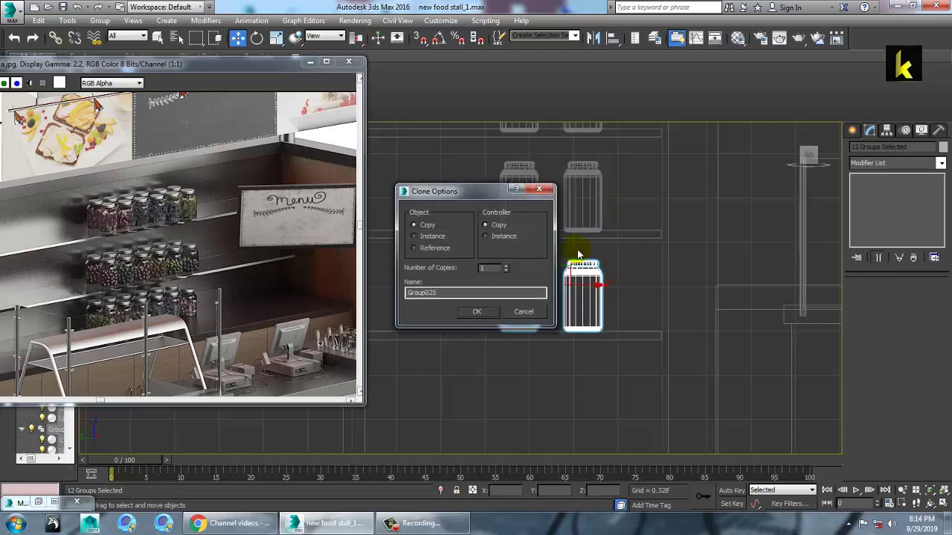
pyautogui.click(480, 311)
pyautogui.hotkey('alt', 'w')
pyautogui.moveTo(774, 393)
pyautogui.mouseDown(button='middle')
pyautogui.moveTo(689, 371)
pyautogui.moveTo(680, 348)
pyautogui.moveTo(618, 293)
pyautogui.mouseUp(button='middle')
pyautogui.hotkey('alt', 'w')
# - Compare the jars and the rest of the stall model with the full reference image
pyautogui.scroll(-8, 689, 371)
pyautogui.scroll(3, 629, 306)
pyautogui.moveTo(590, 350)
pyautogui.mouseDown(button='middle')
pyautogui.moveTo(569, 330)
pyautogui.moveTo(592, 331)
pyautogui.mouseUp(button='middle')
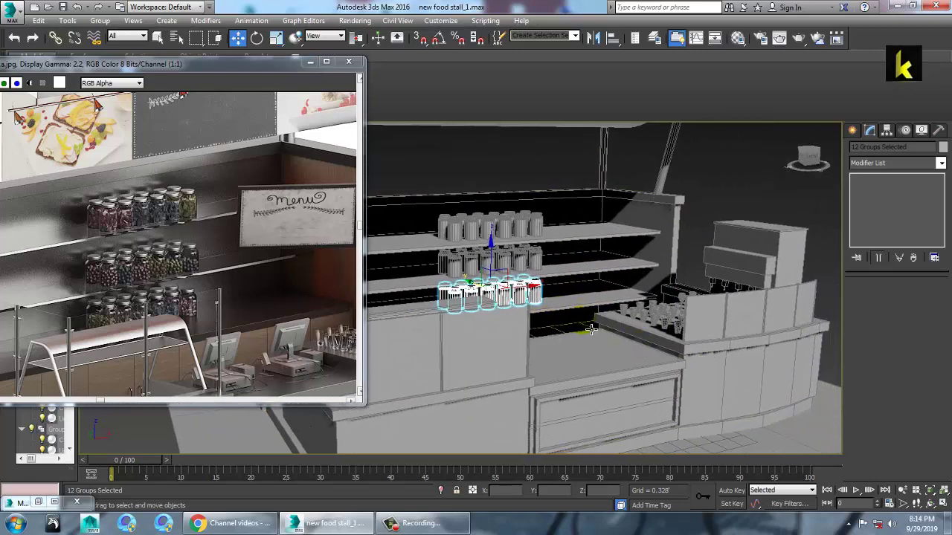
pyautogui.moveTo(649, 341)
pyautogui.keyDown('alt'); pyautogui.mouseDown(button='middle')
pyautogui.moveTo(638, 325)
pyautogui.moveTo(651, 347)
pyautogui.mouseUp(button='middle'); pyautogui.keyUp('alt')
pyautogui.moveTo(299, 225); pyautogui.dragTo(216, 240, button='middle')
pyautogui.moveTo(251, 209); pyautogui.dragTo(269, 239, button='middle')
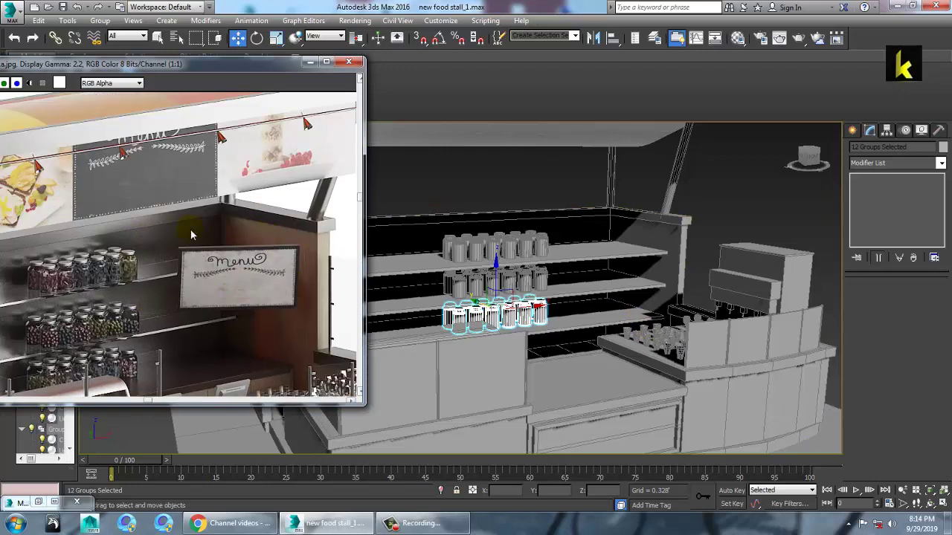
pyautogui.moveTo(125, 65); pyautogui.dragTo(221, 53)
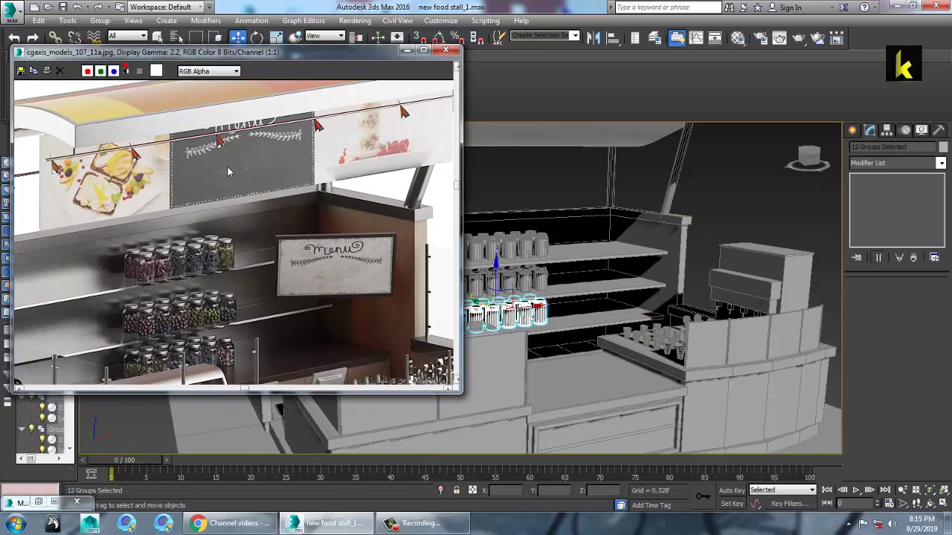
pyautogui.moveTo(232, 167); pyautogui.dragTo(268, 184, button='middle')
pyautogui.scroll(-1, 267, 186)
pyautogui.keyDown('alt'); pyautogui.moveTo(710, 303); pyautogui.dragTo(682, 315, button='middle'); pyautogui.keyUp('alt')
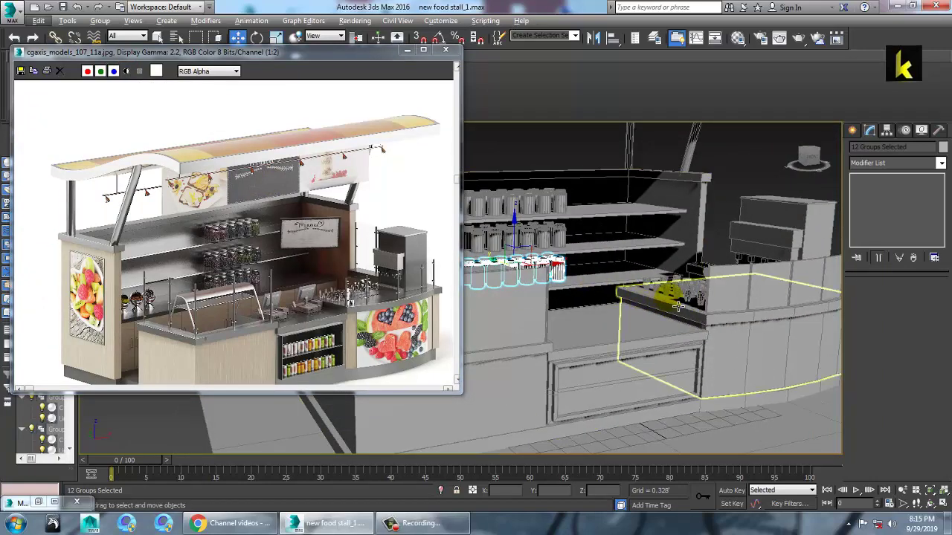
pyautogui.moveTo(311, 60); pyautogui.dragTo(72, 42)
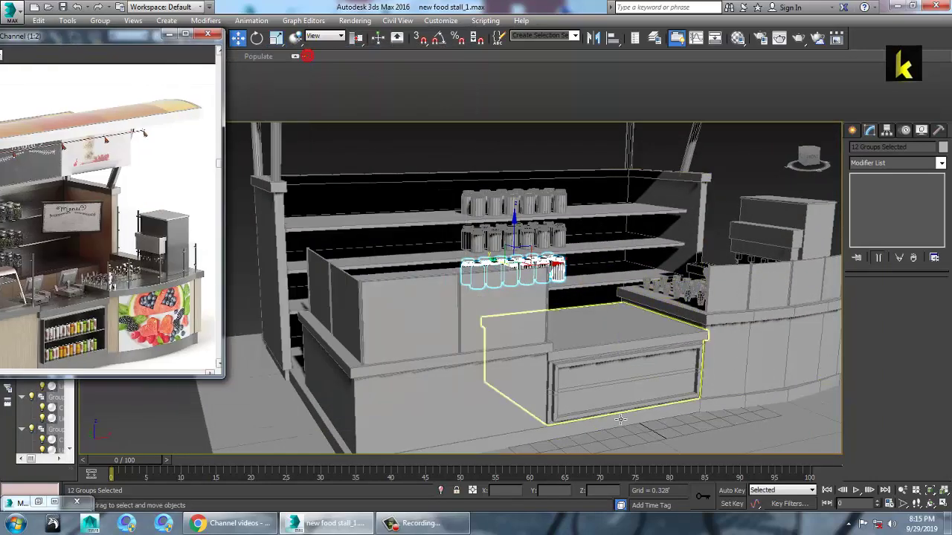
pyautogui.click(445, 522)
pyautogui.click(928, 468)
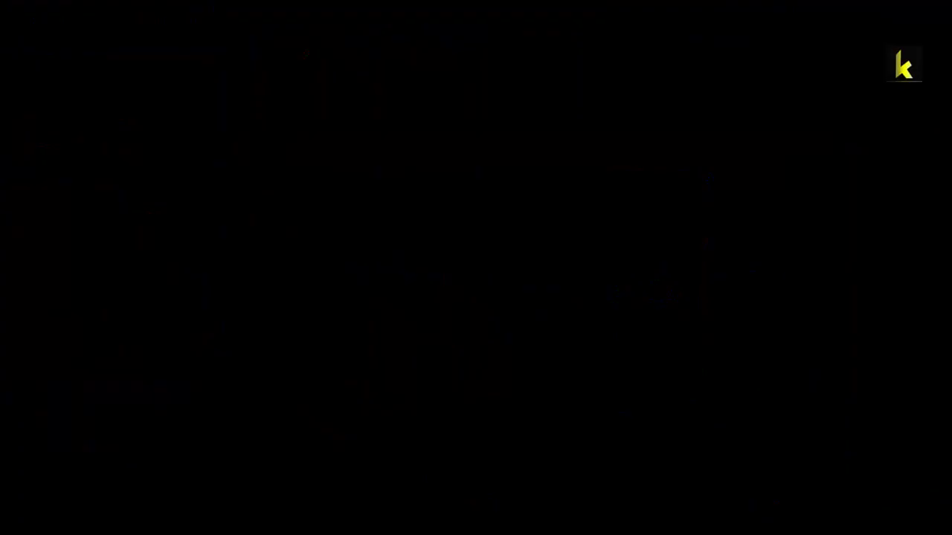